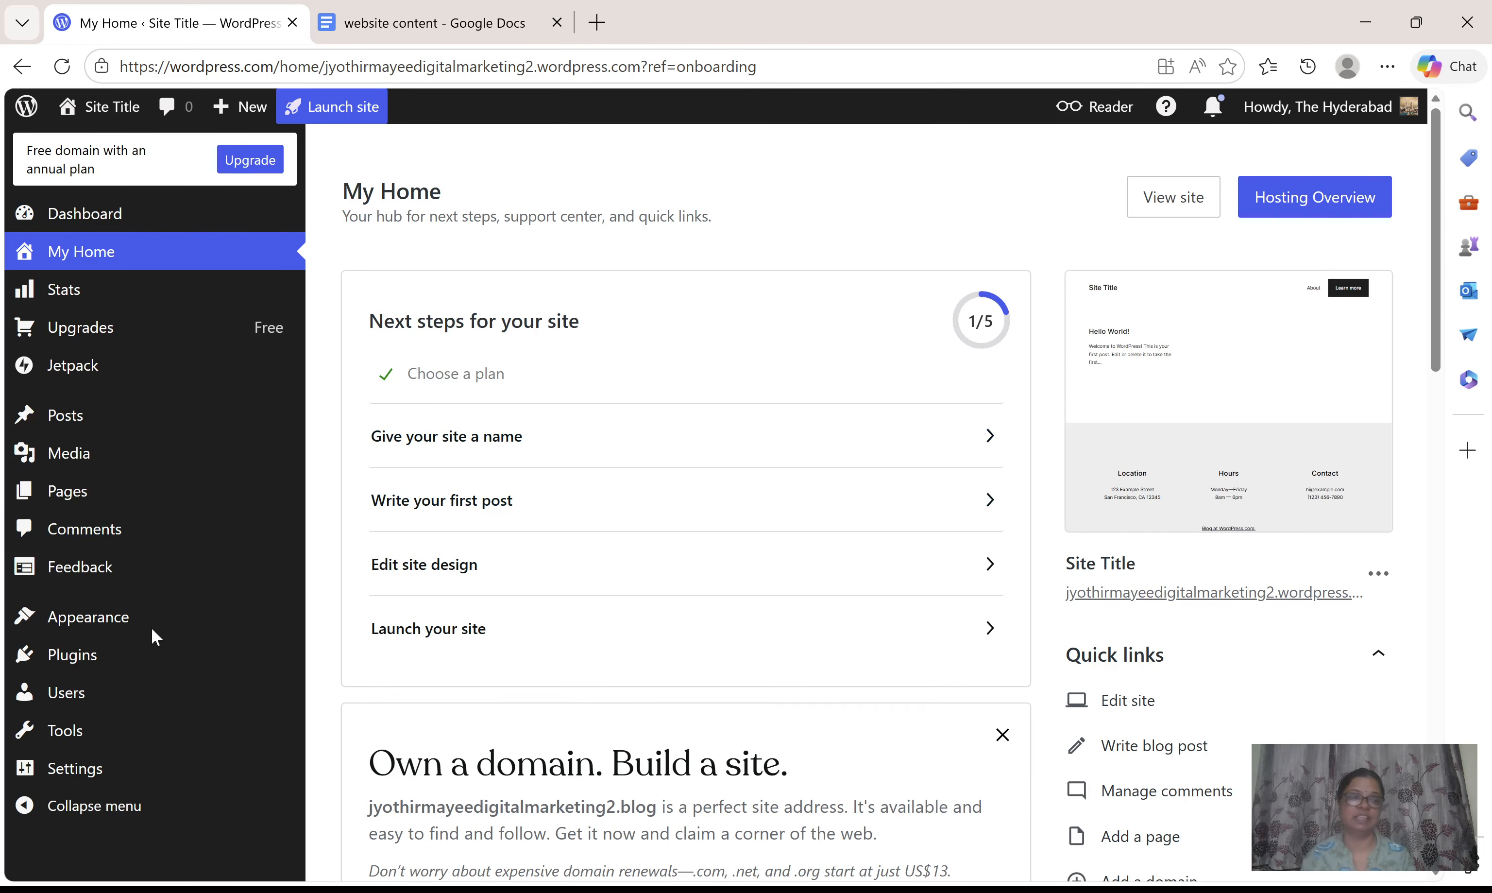
Step: Filter the site's themes list to show only free themes in the Portfolio category
left_click(106, 629)
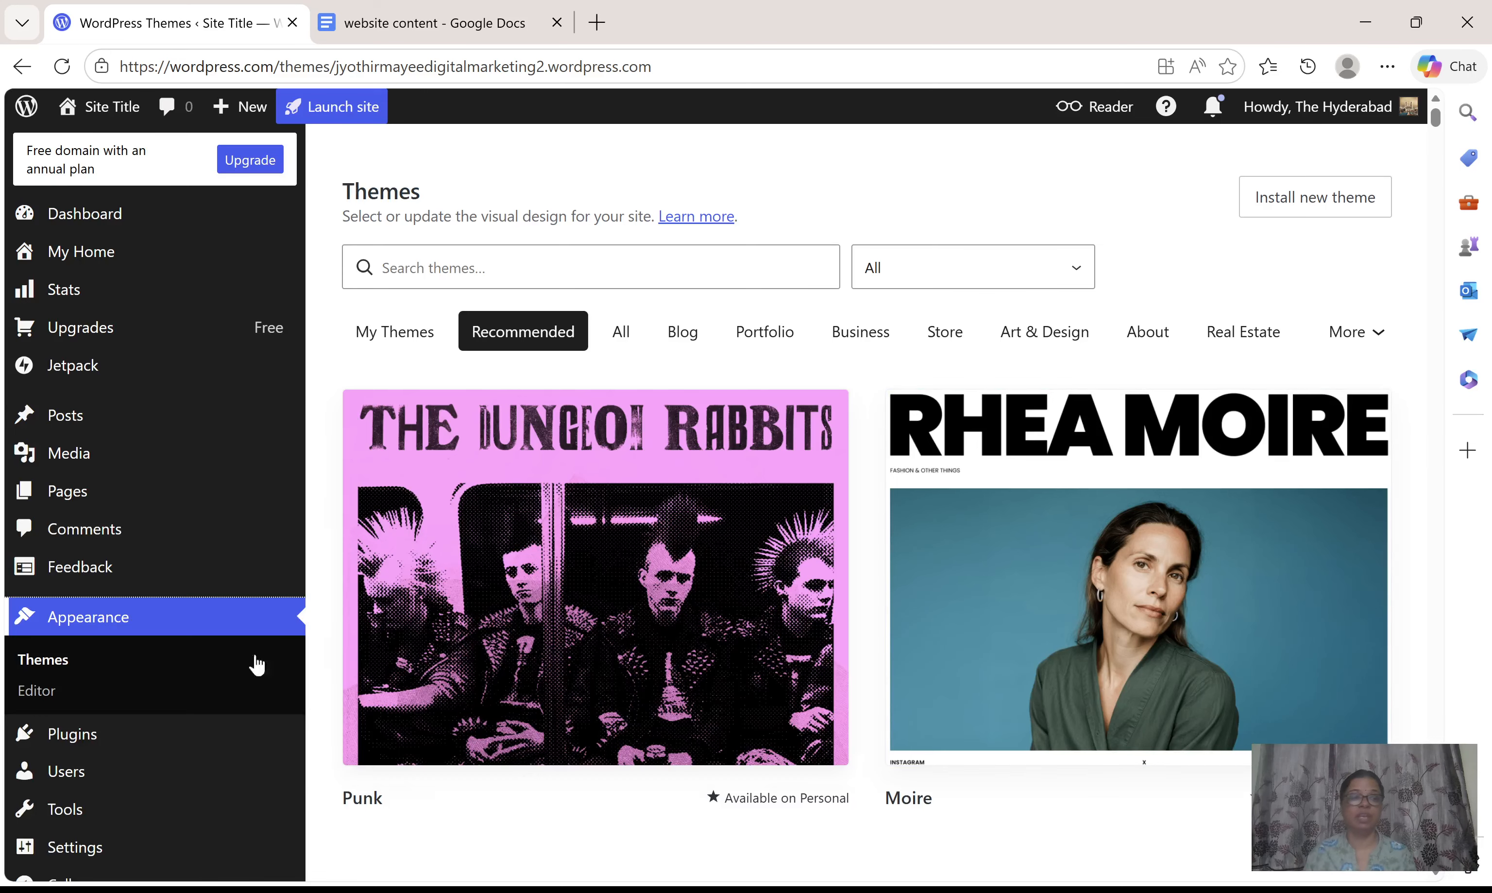
left_click(780, 338)
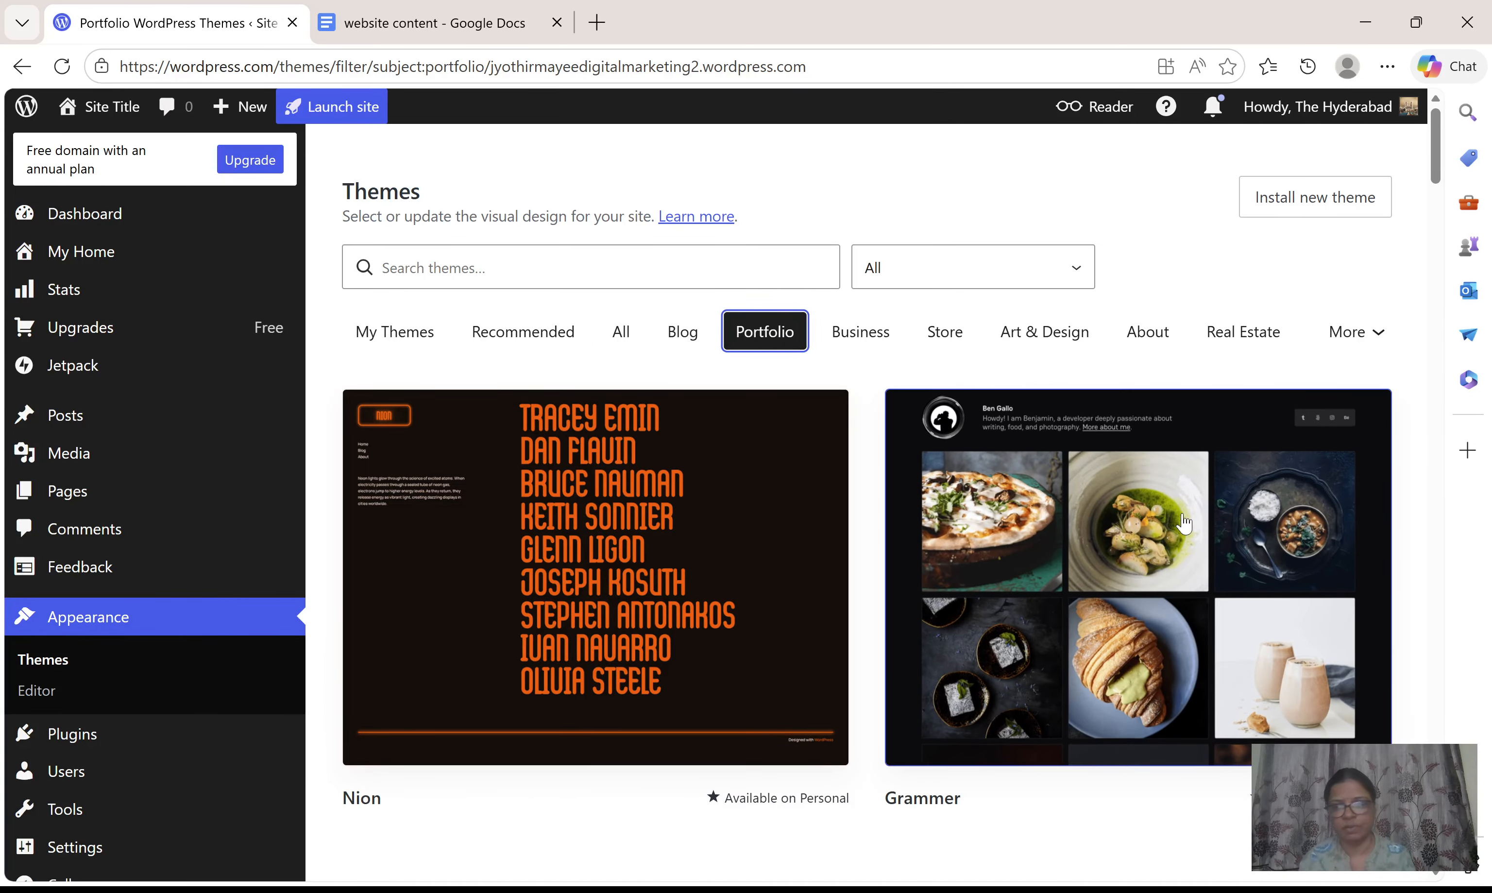
left_click(1055, 280)
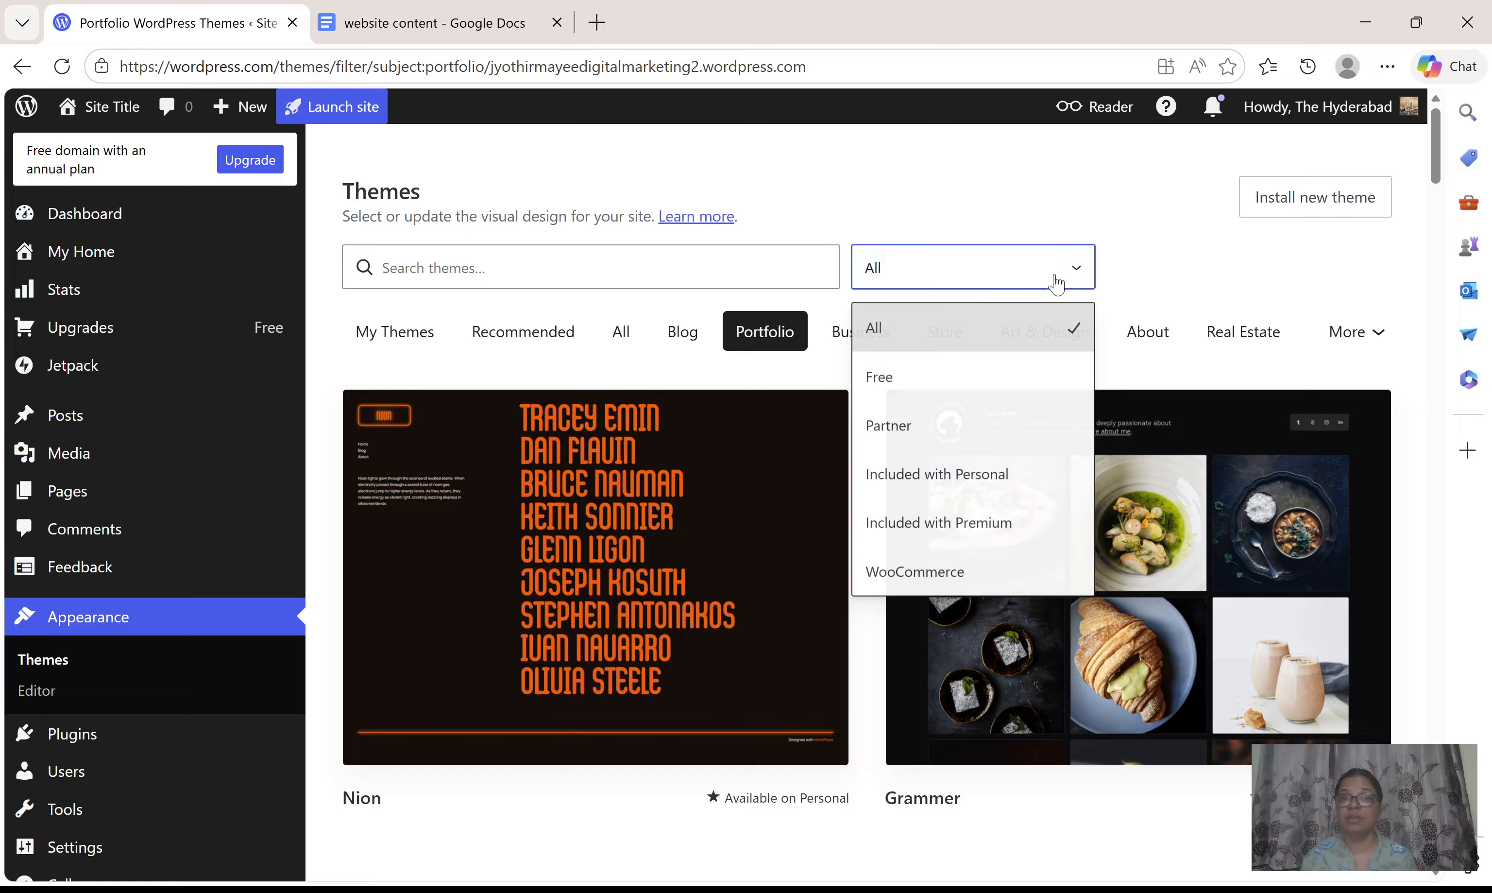
left_click(891, 378)
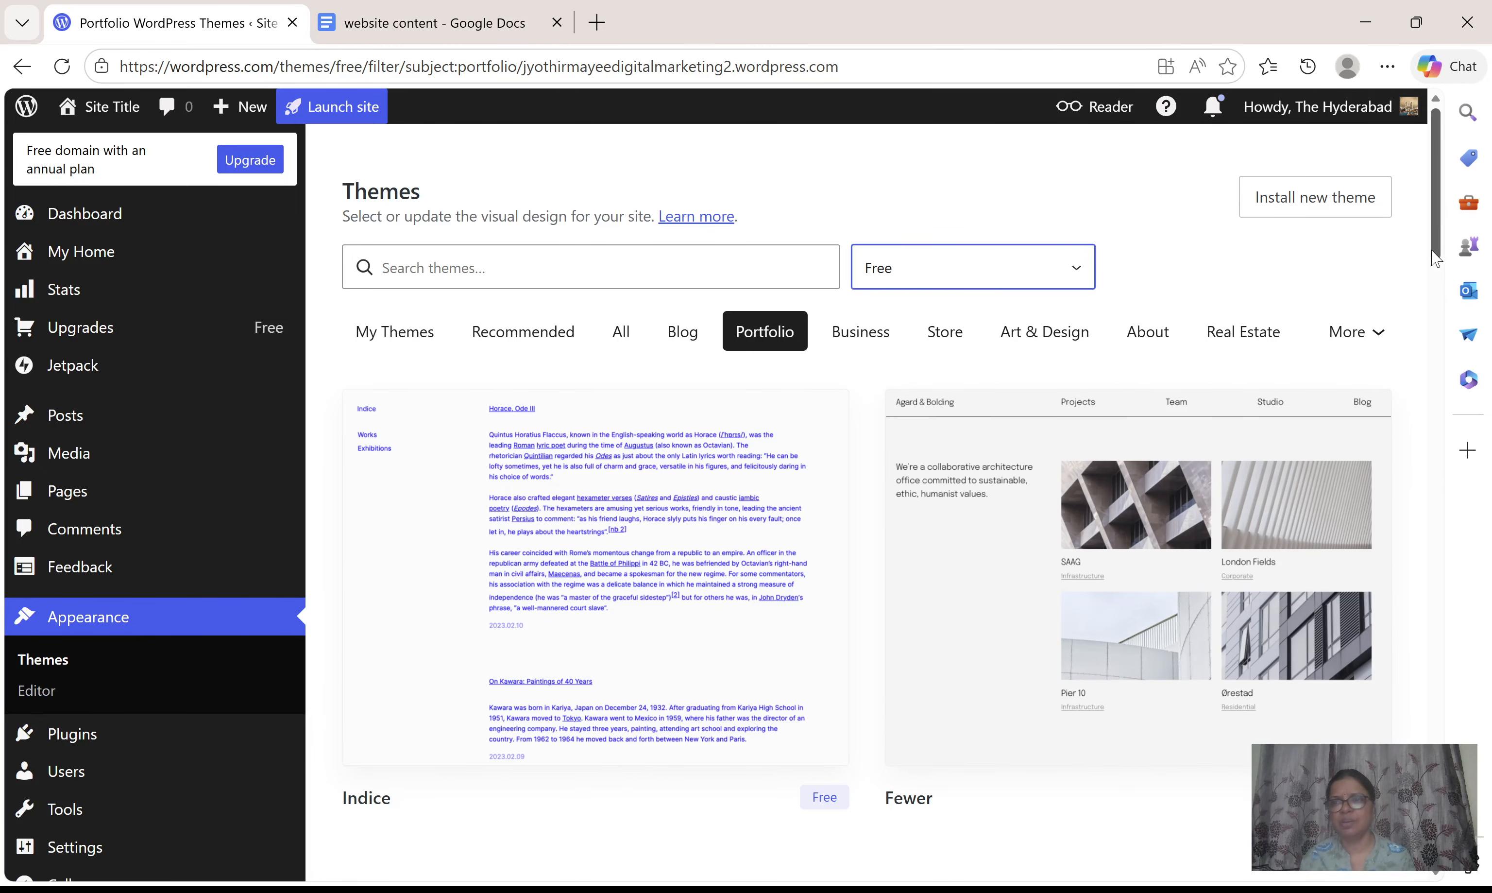
mouse_move(1439, 258)
left_mouse_down()
mouse_move(1412, 621)
mouse_move(1415, 867)
mouse_move(1465, 365)
mouse_move(1461, 246)
left_mouse_up()
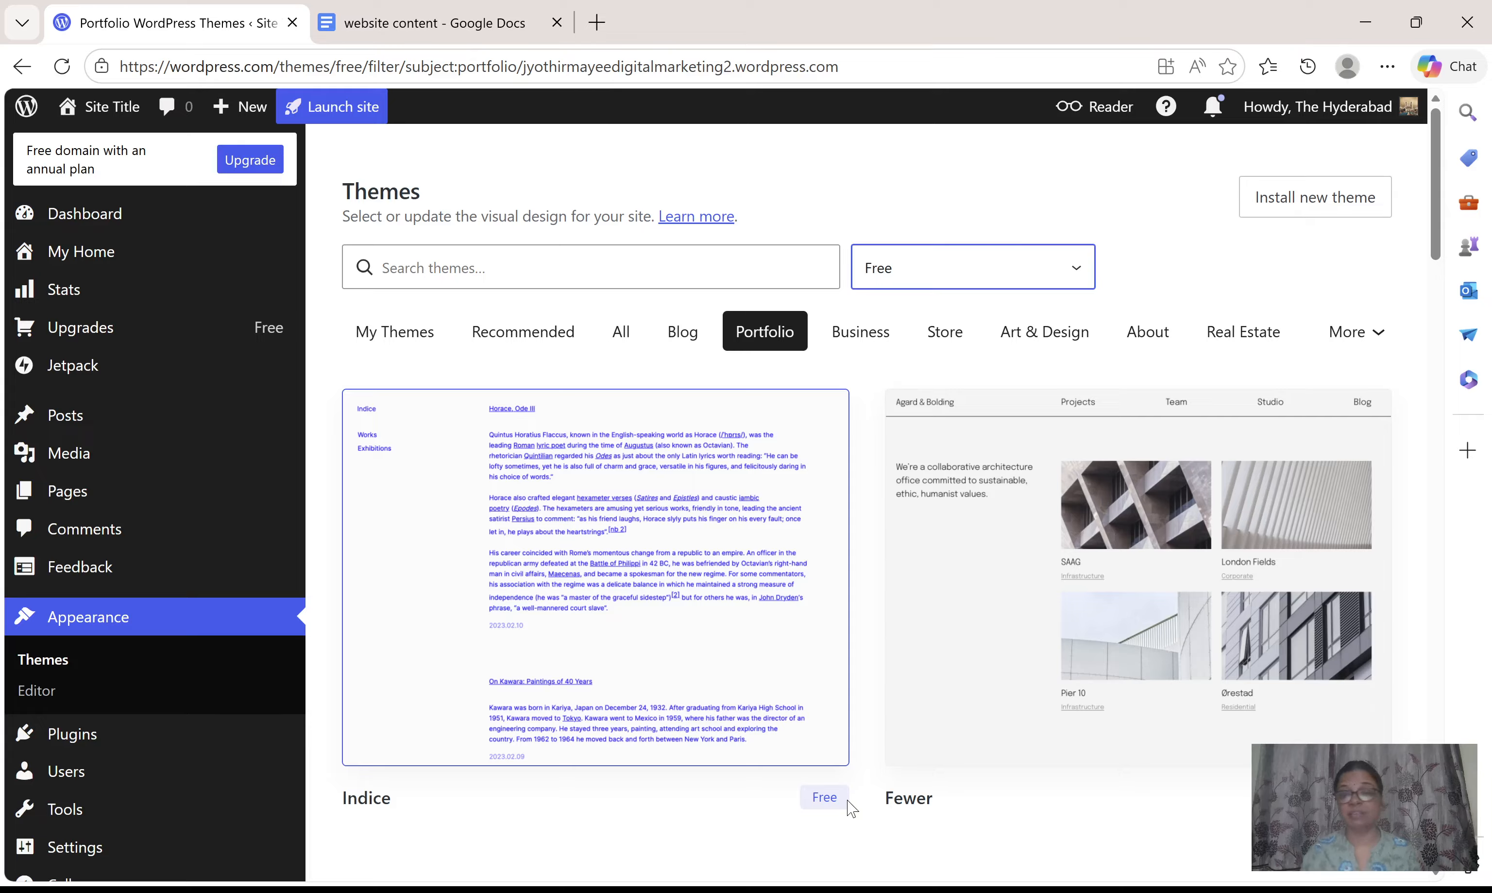
scroll(937, 814, "down", 10)
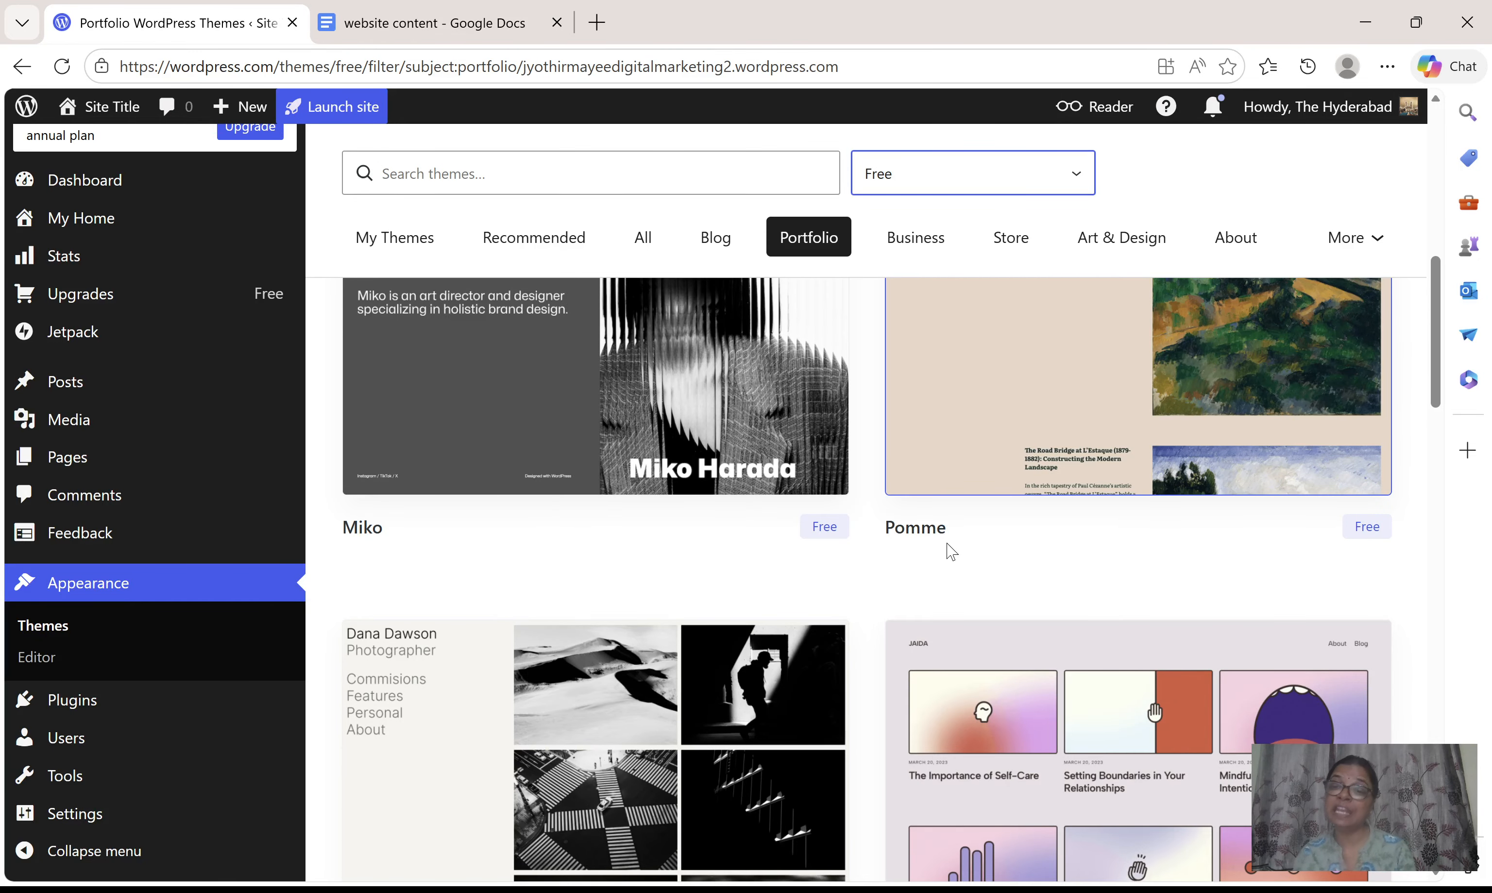
Step: Switch to the website content document and scroll down to the Theme Names list
left_click(436, 27)
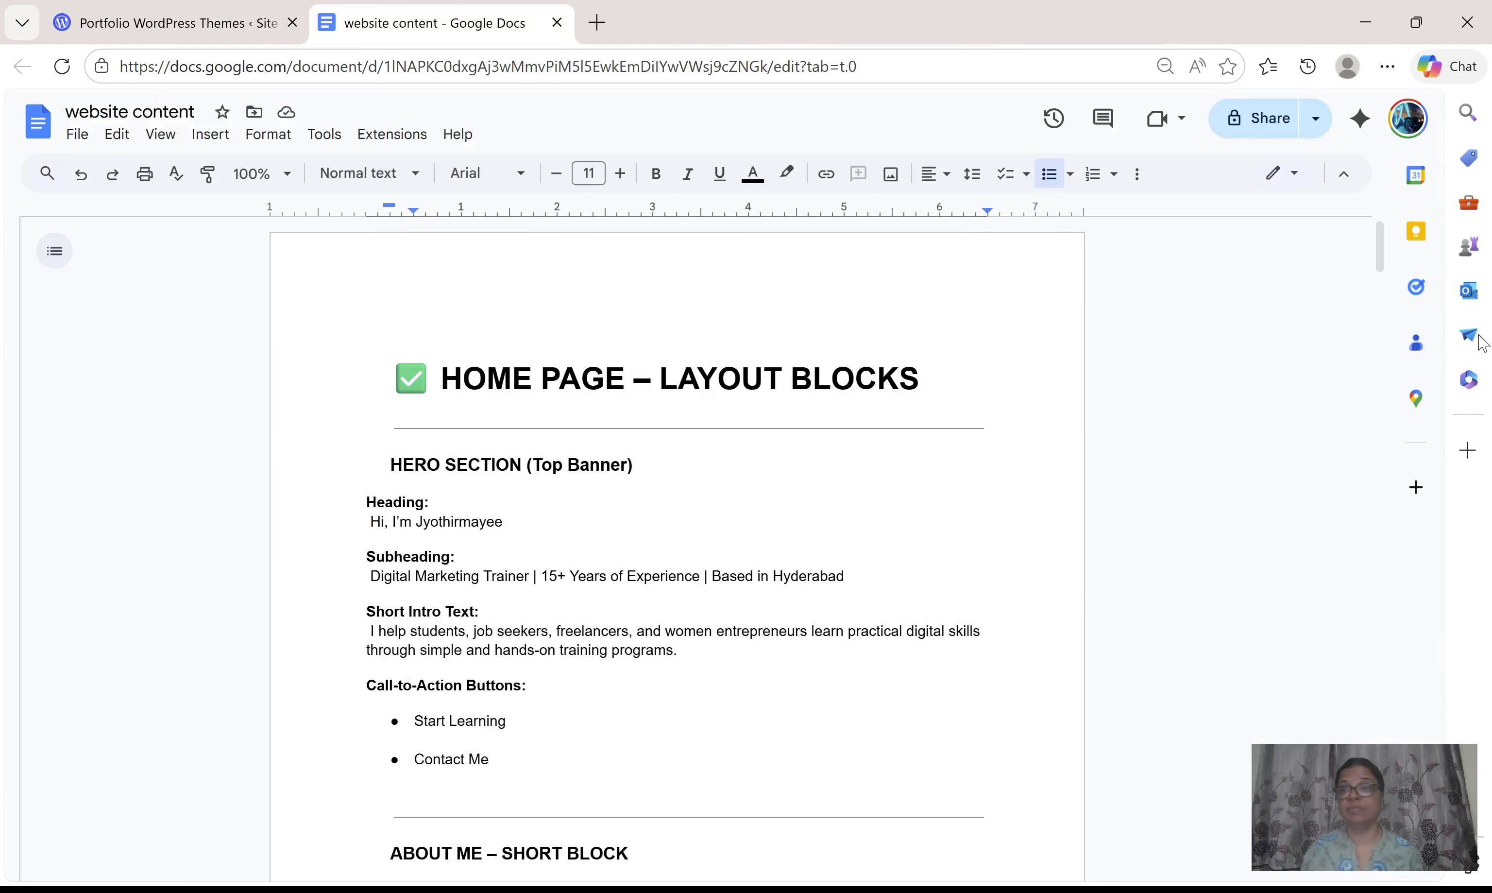
left_click(1384, 382)
left_click_drag(1383, 382, 1375, 871)
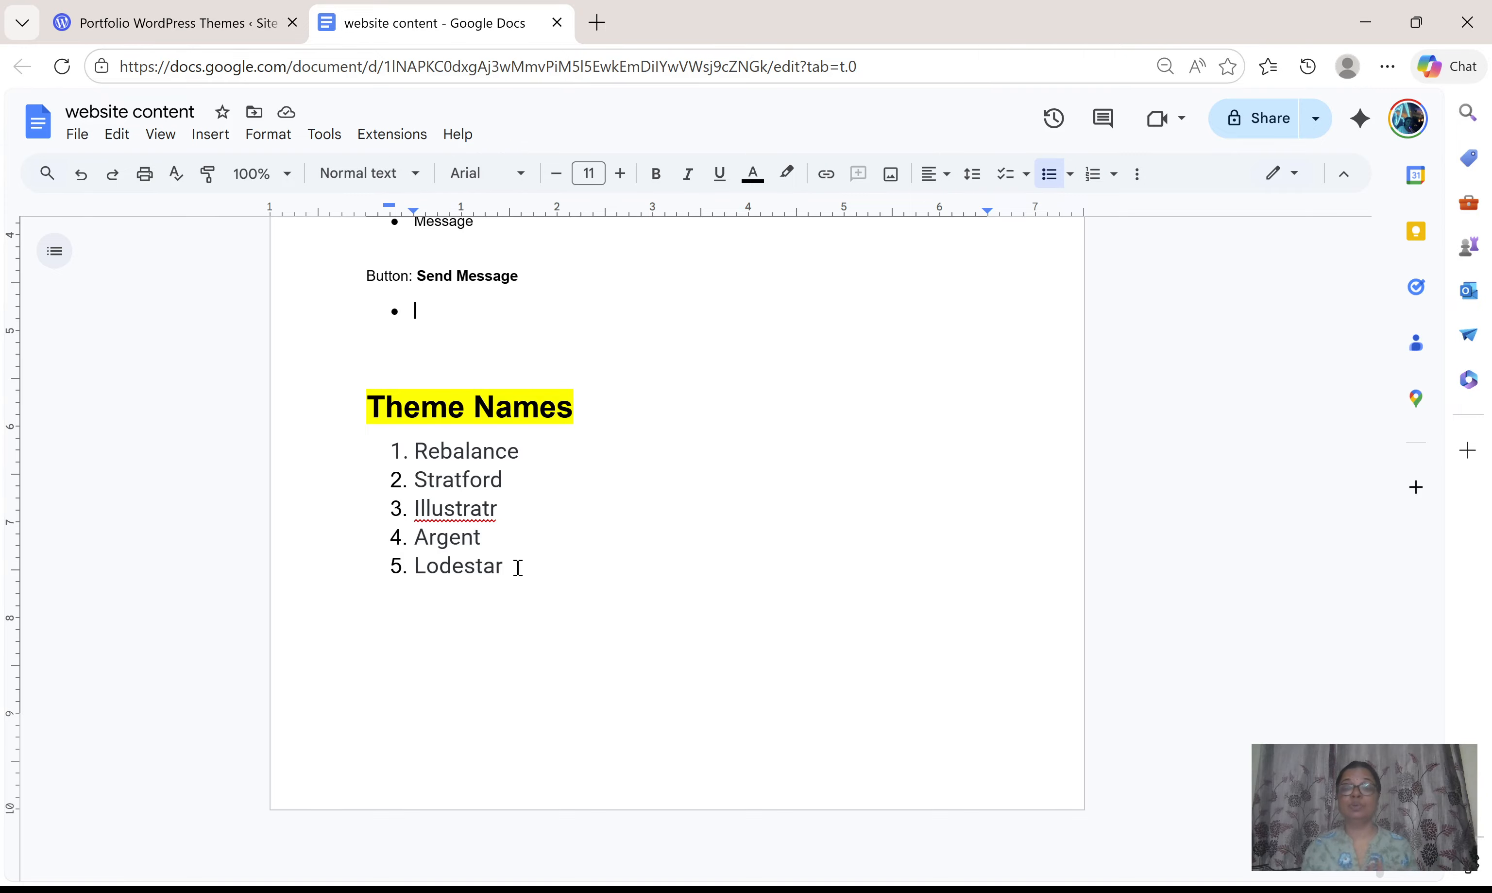
Step: Copy the theme name 'Rebalance' and go back to the WordPress themes page
left_click(416, 449)
left_click_drag(448, 446, 523, 443)
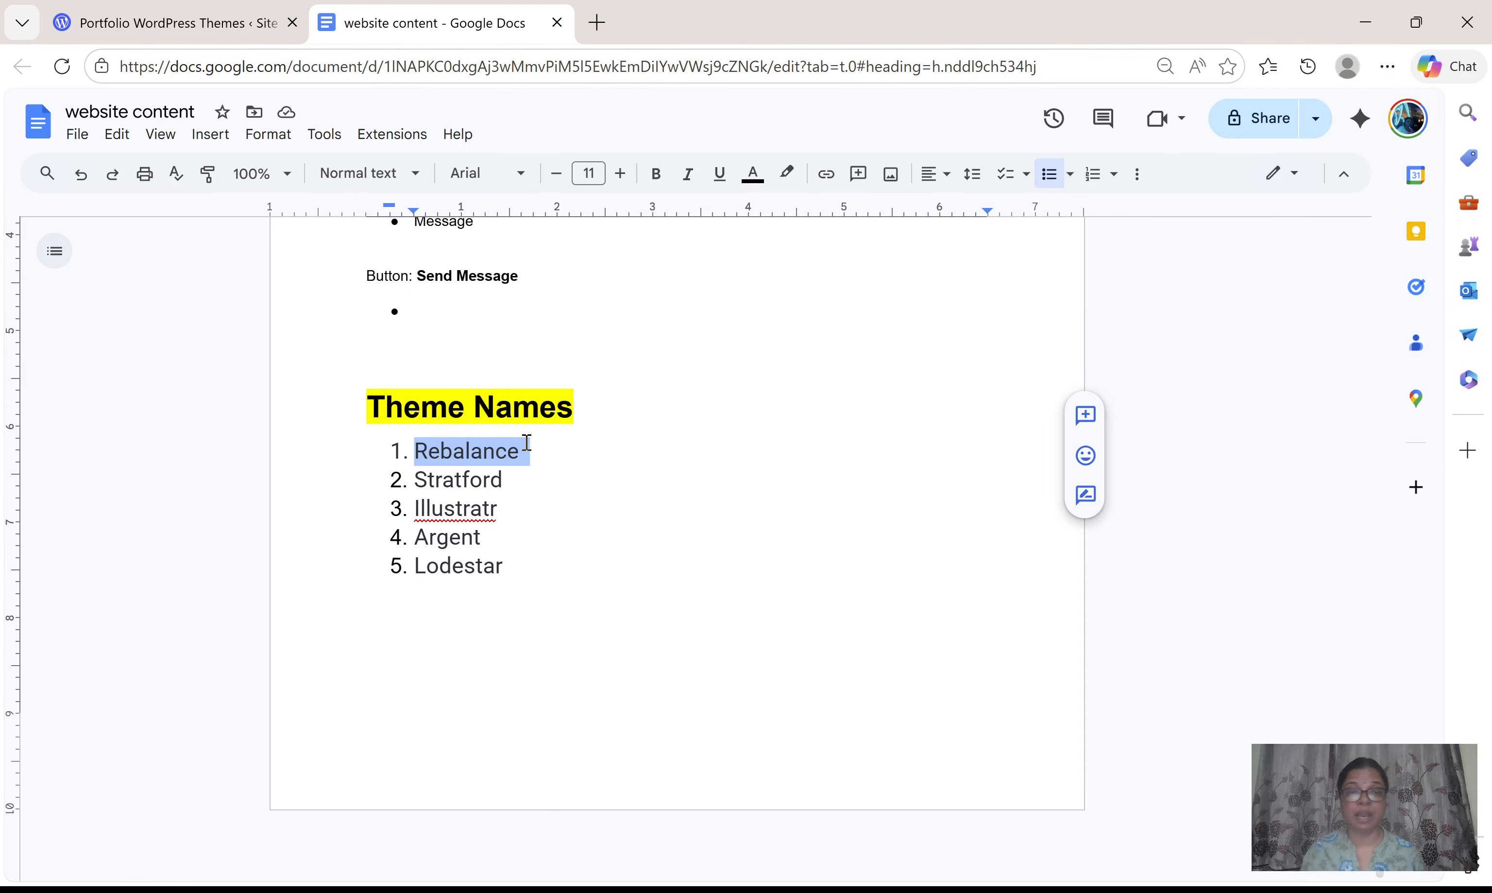
right_click(498, 449)
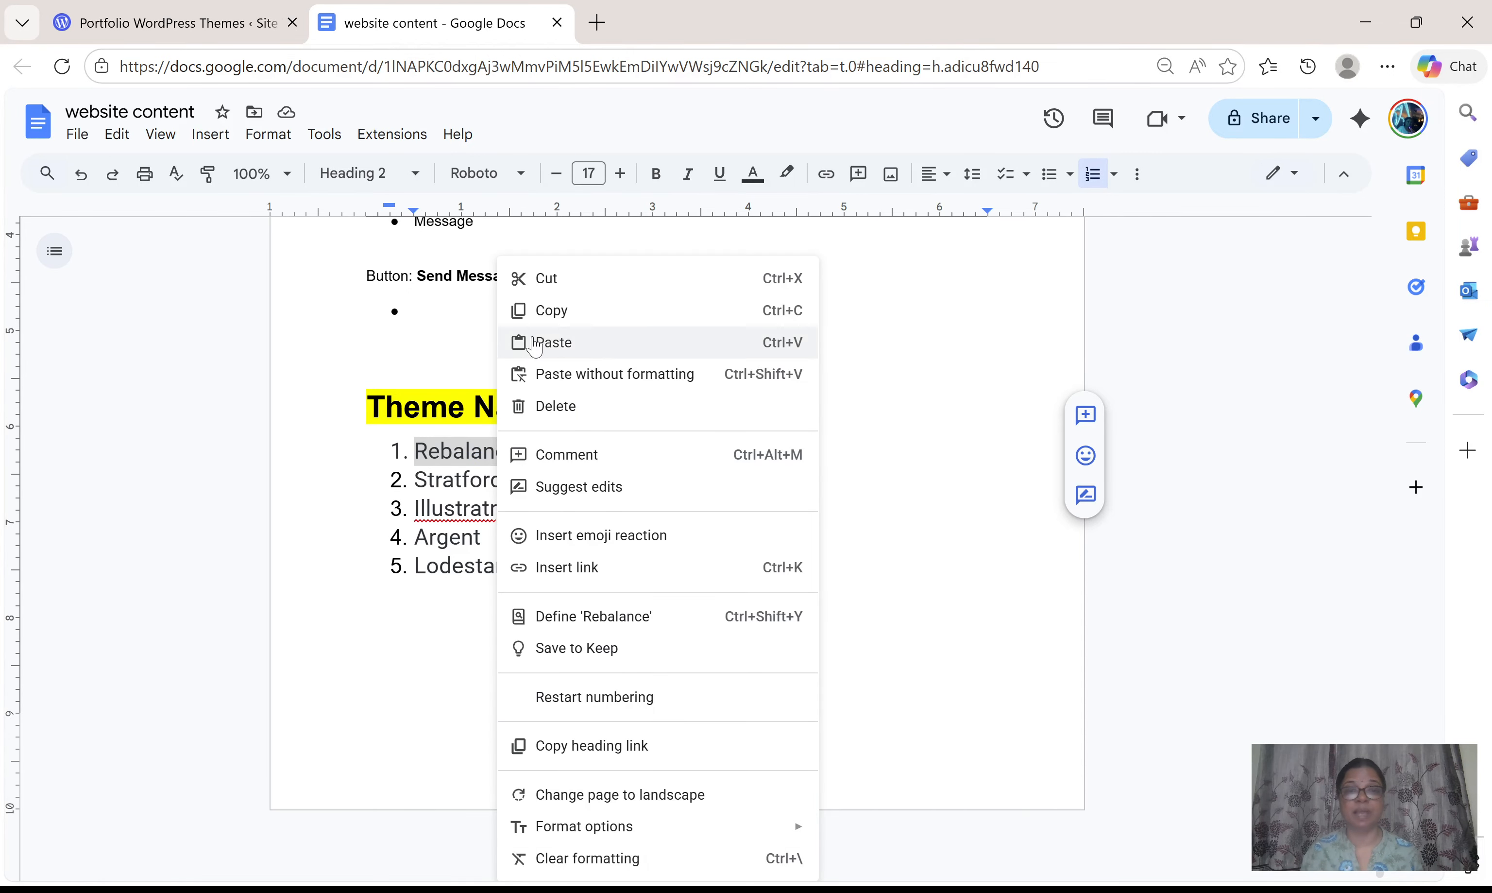
left_click(546, 310)
left_click(177, 13)
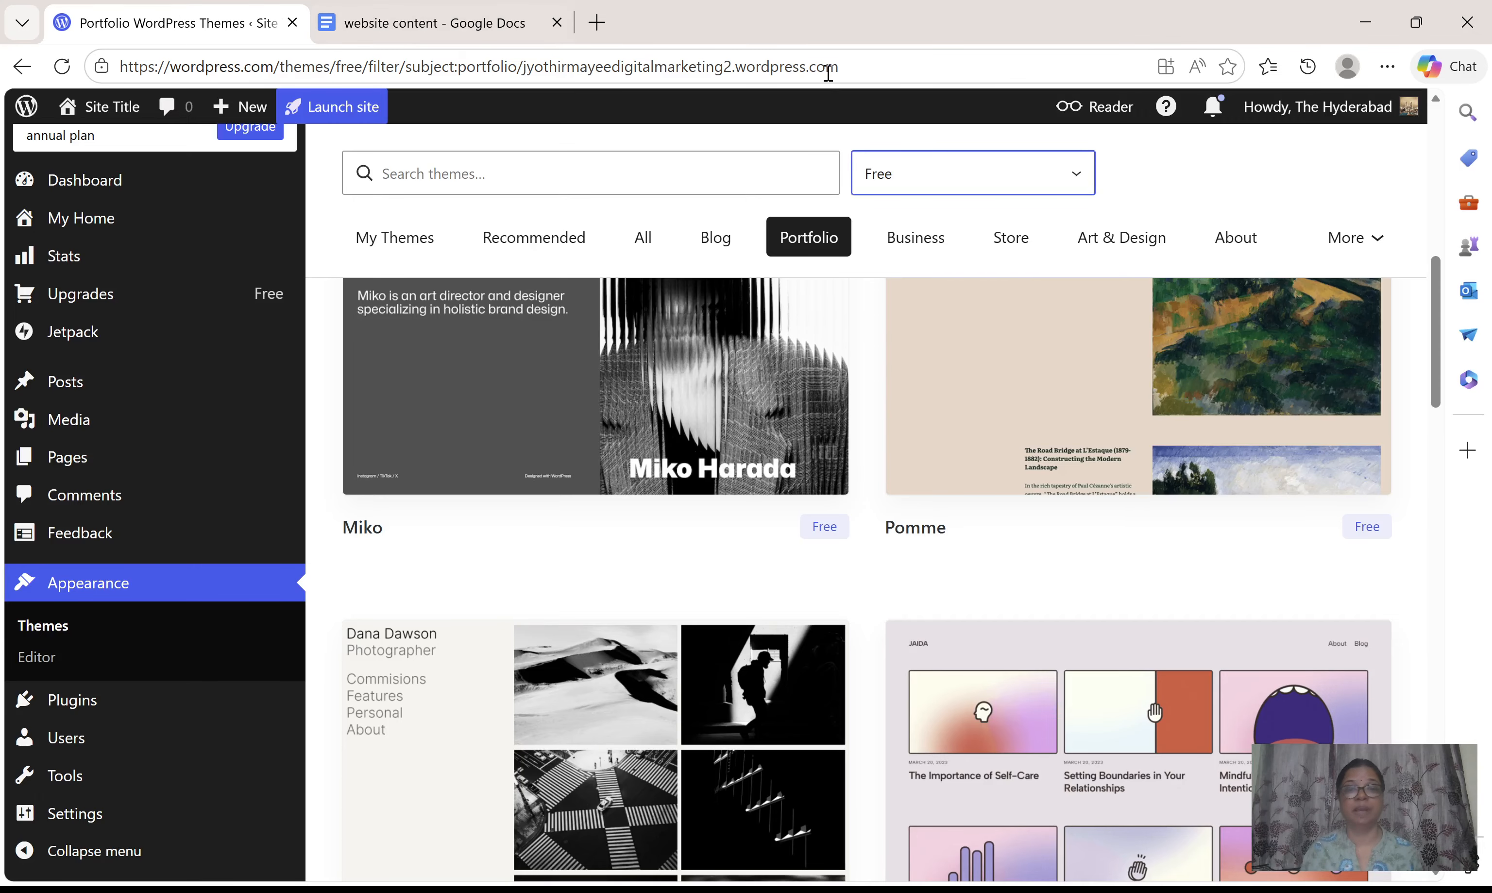
Step: Search themes for the pasted name 'Rebalance' across All categories
scroll(792, 317, "up", 1)
left_click(576, 169)
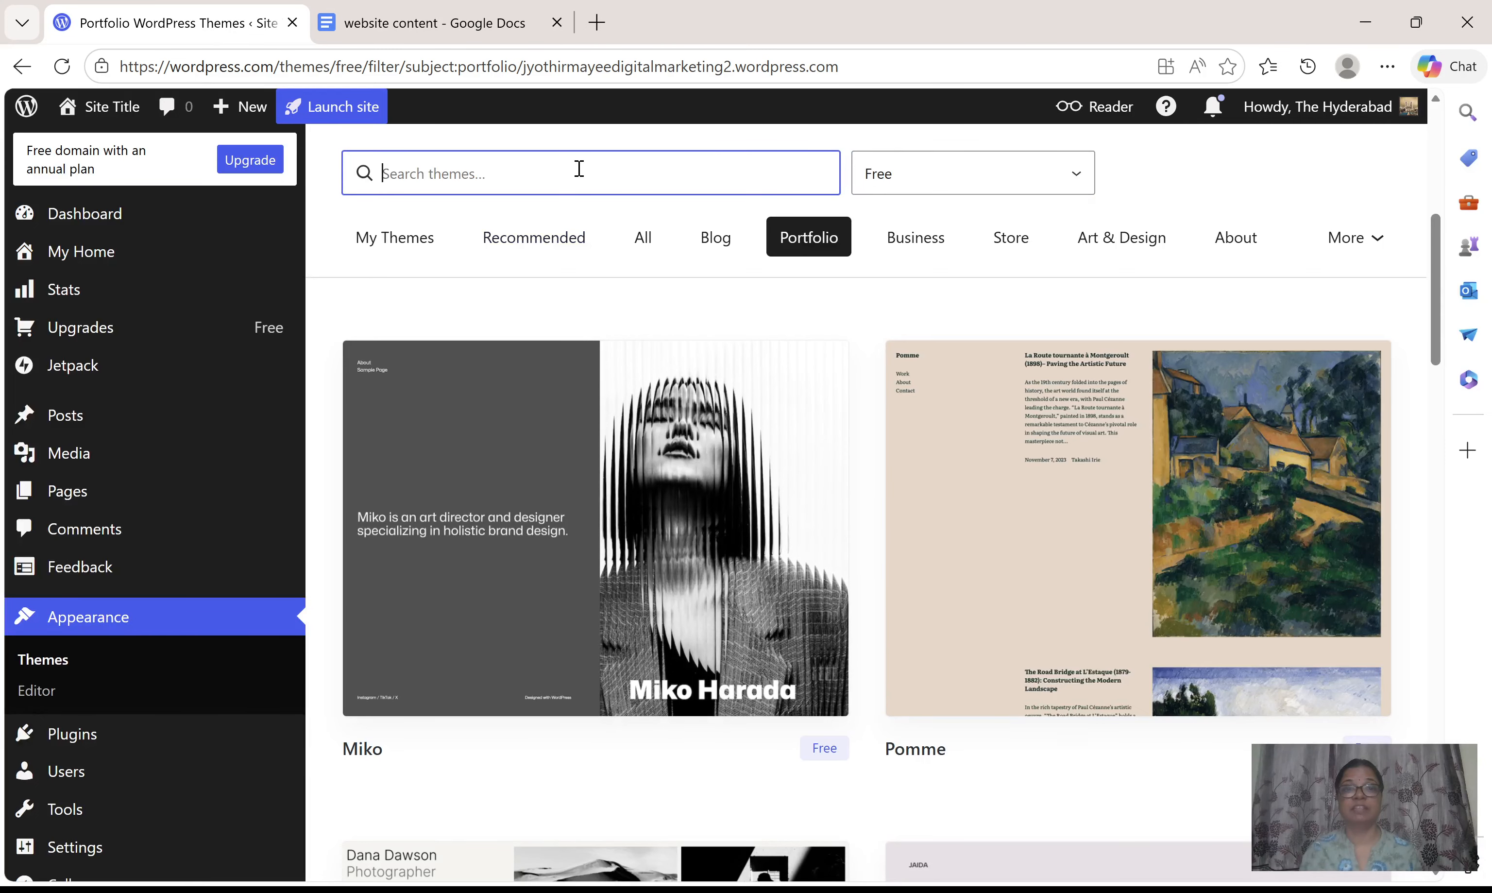
key("ctrl+v")
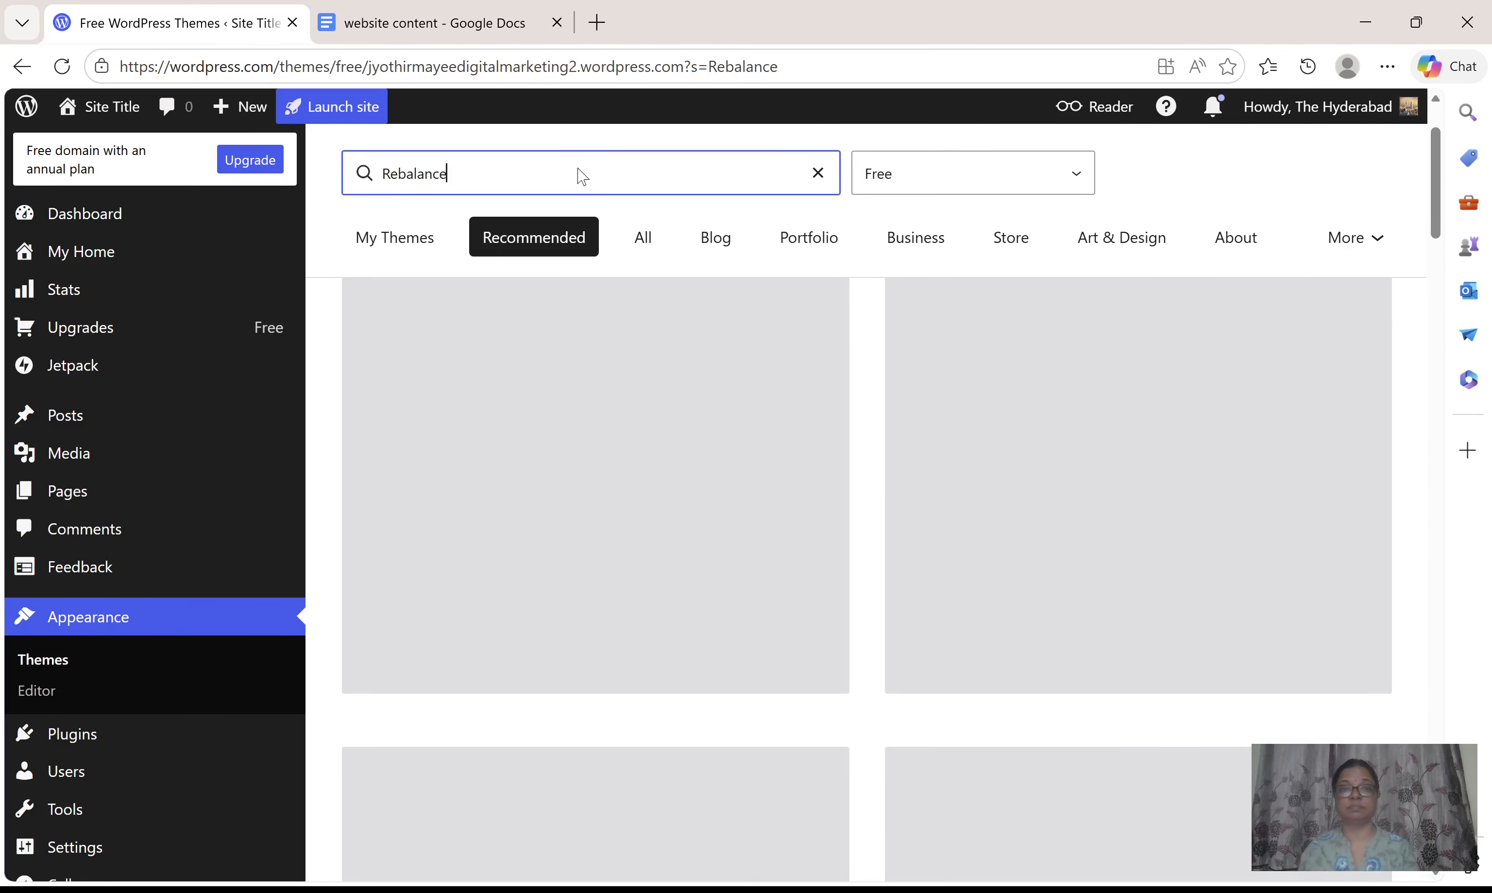
scroll(766, 441, "down", 2)
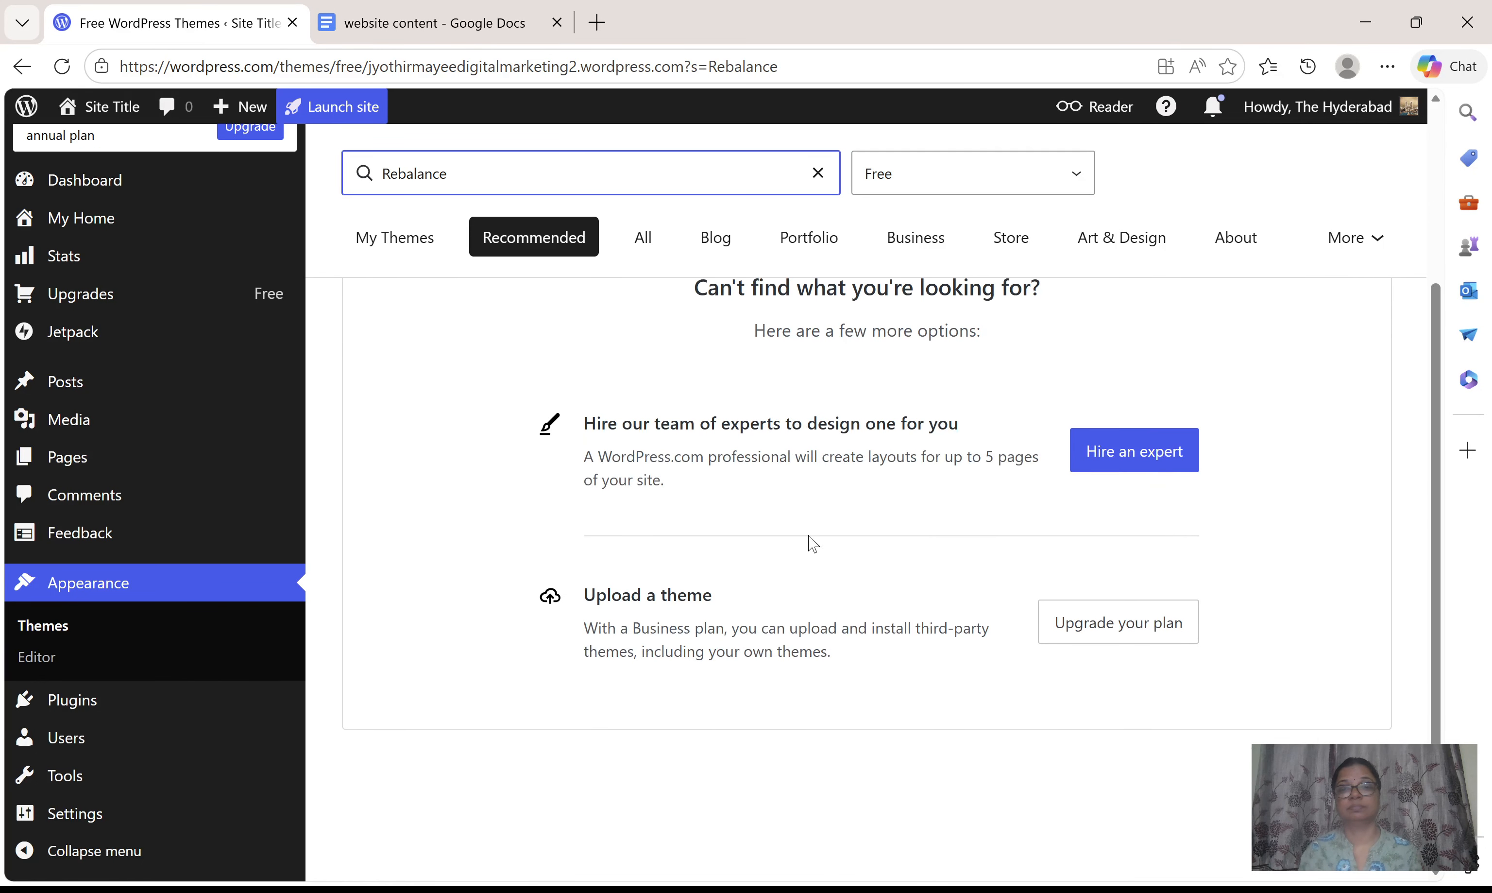
scroll(763, 420, "up", 5)
left_click(621, 332)
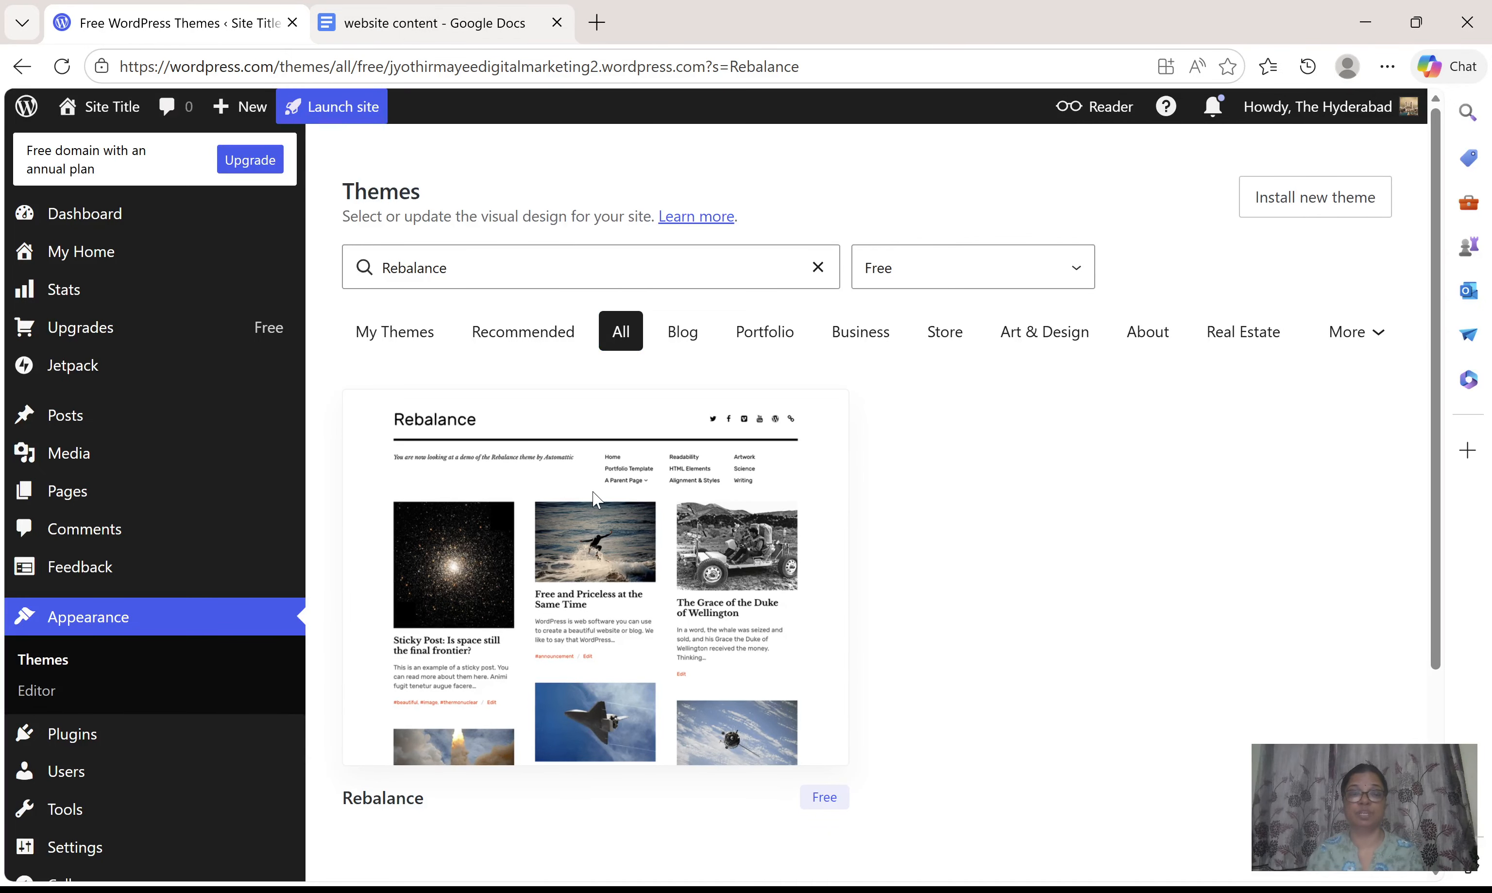
Step: Check the name against the document's theme list, then open the Rebalance theme's details page
left_click(379, 24)
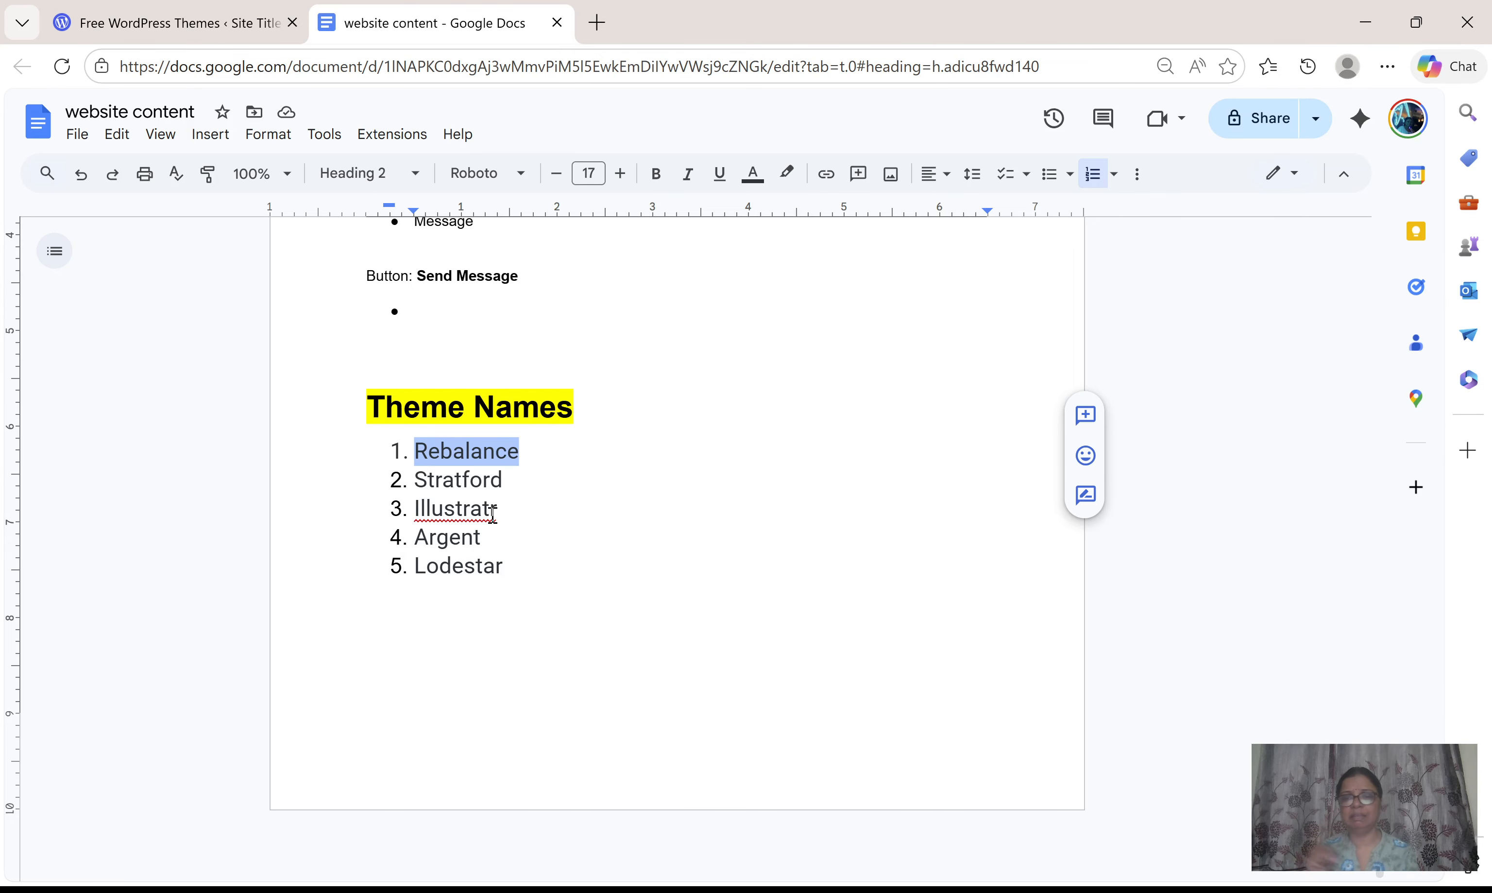
left_click(233, 24)
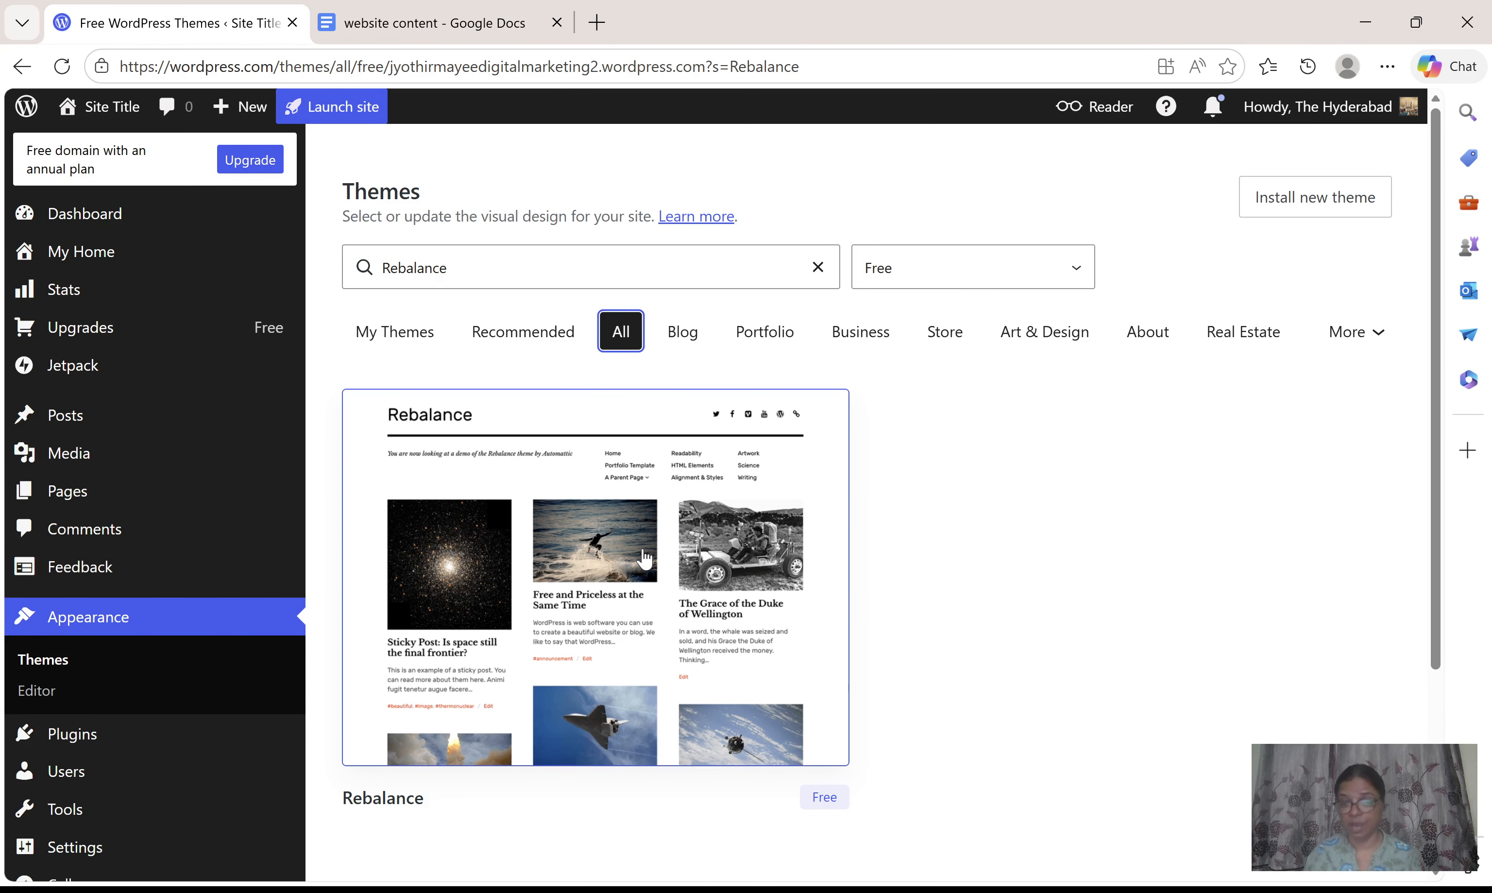
left_click(625, 572)
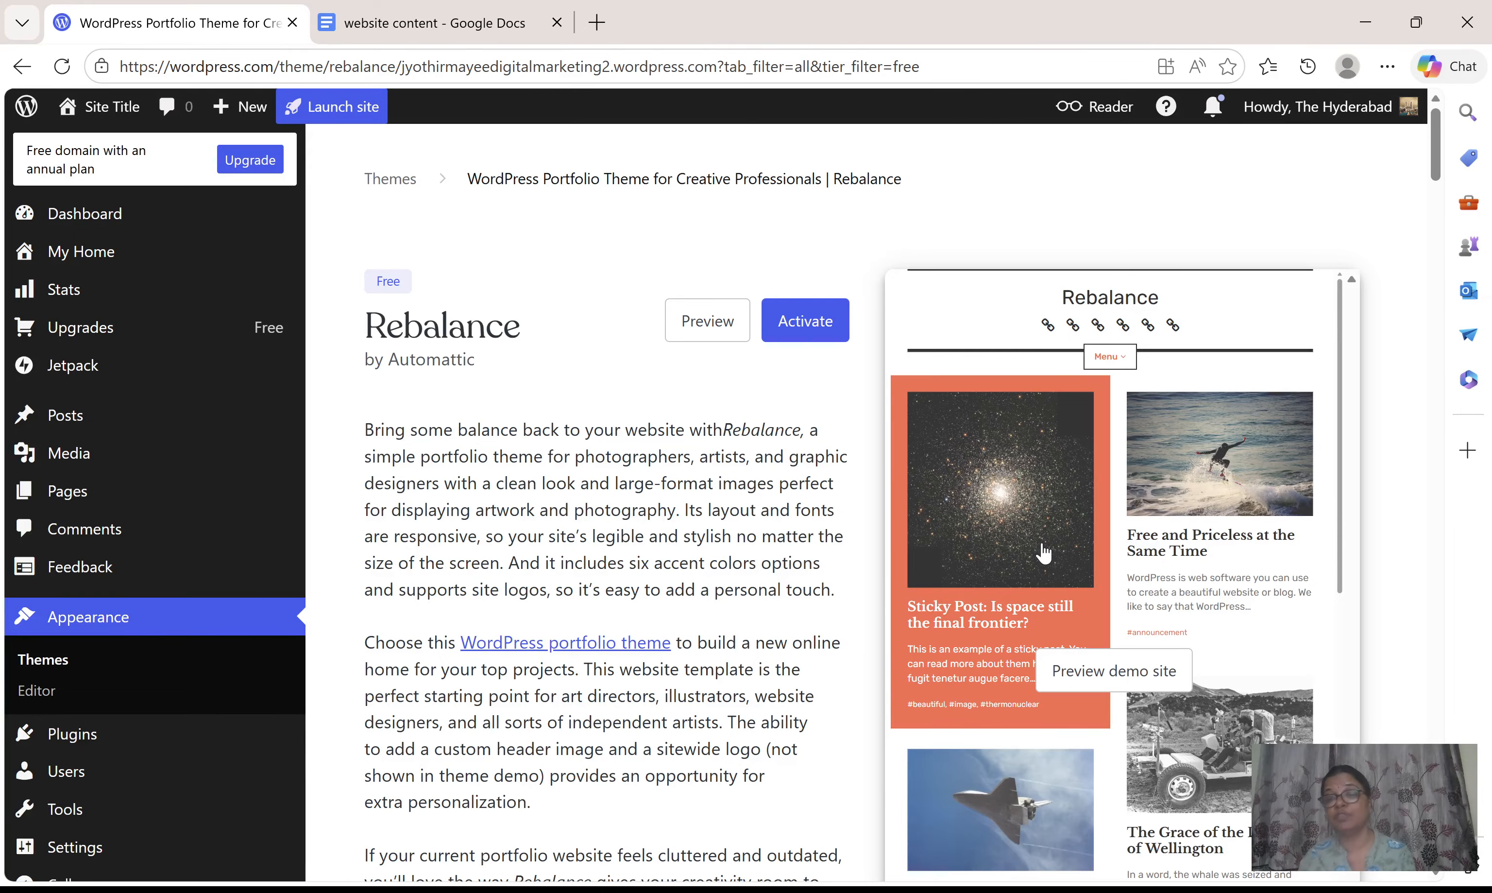
Step: Open the Rebalance demo site preview and scroll through its sample portfolio posts
left_click(1122, 694)
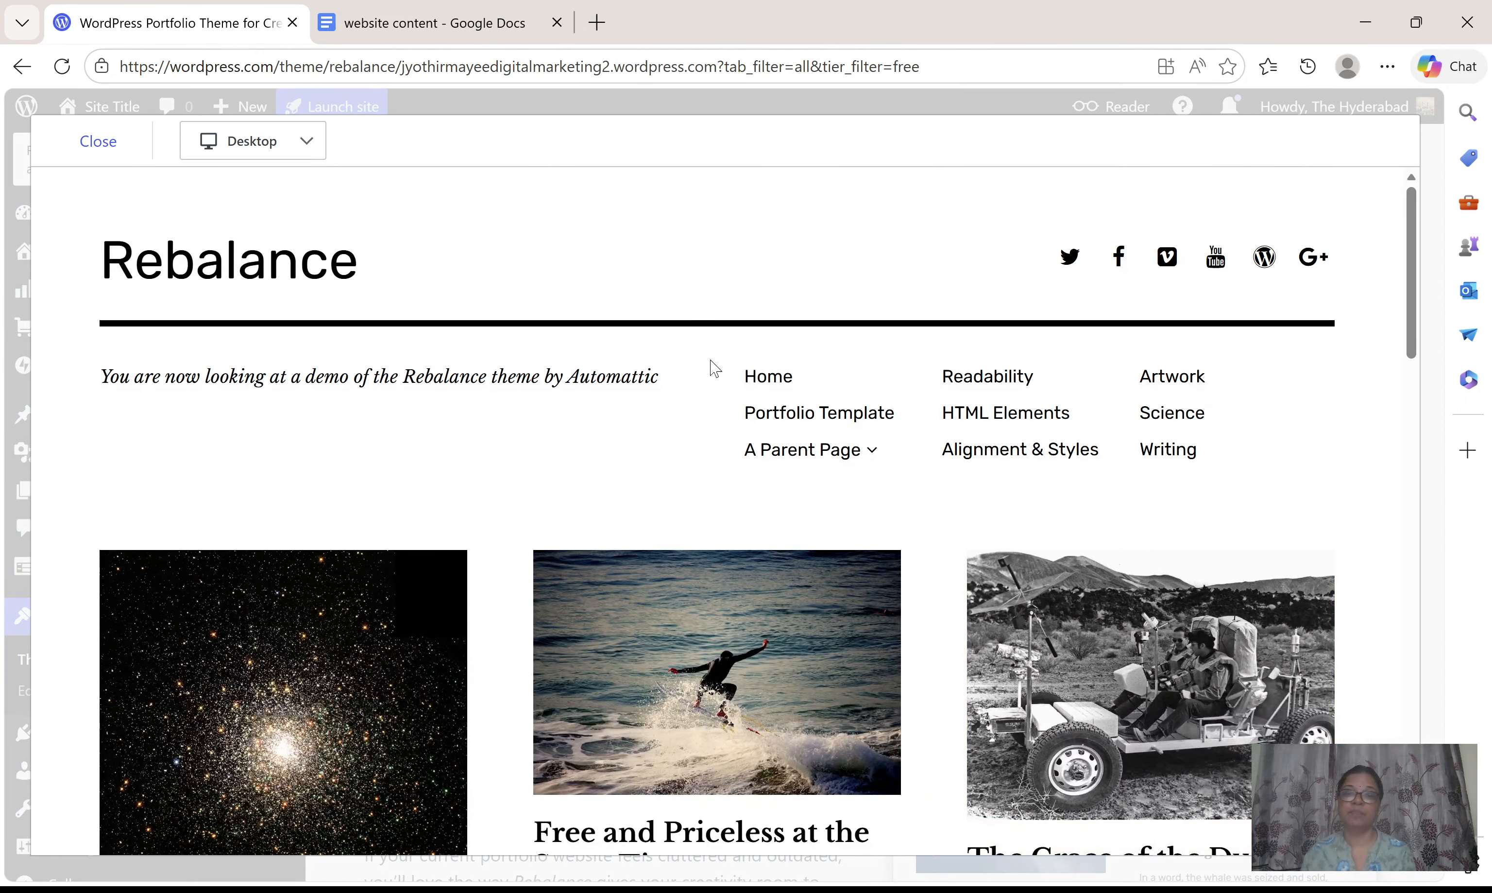
scroll(689, 422, "down", 15)
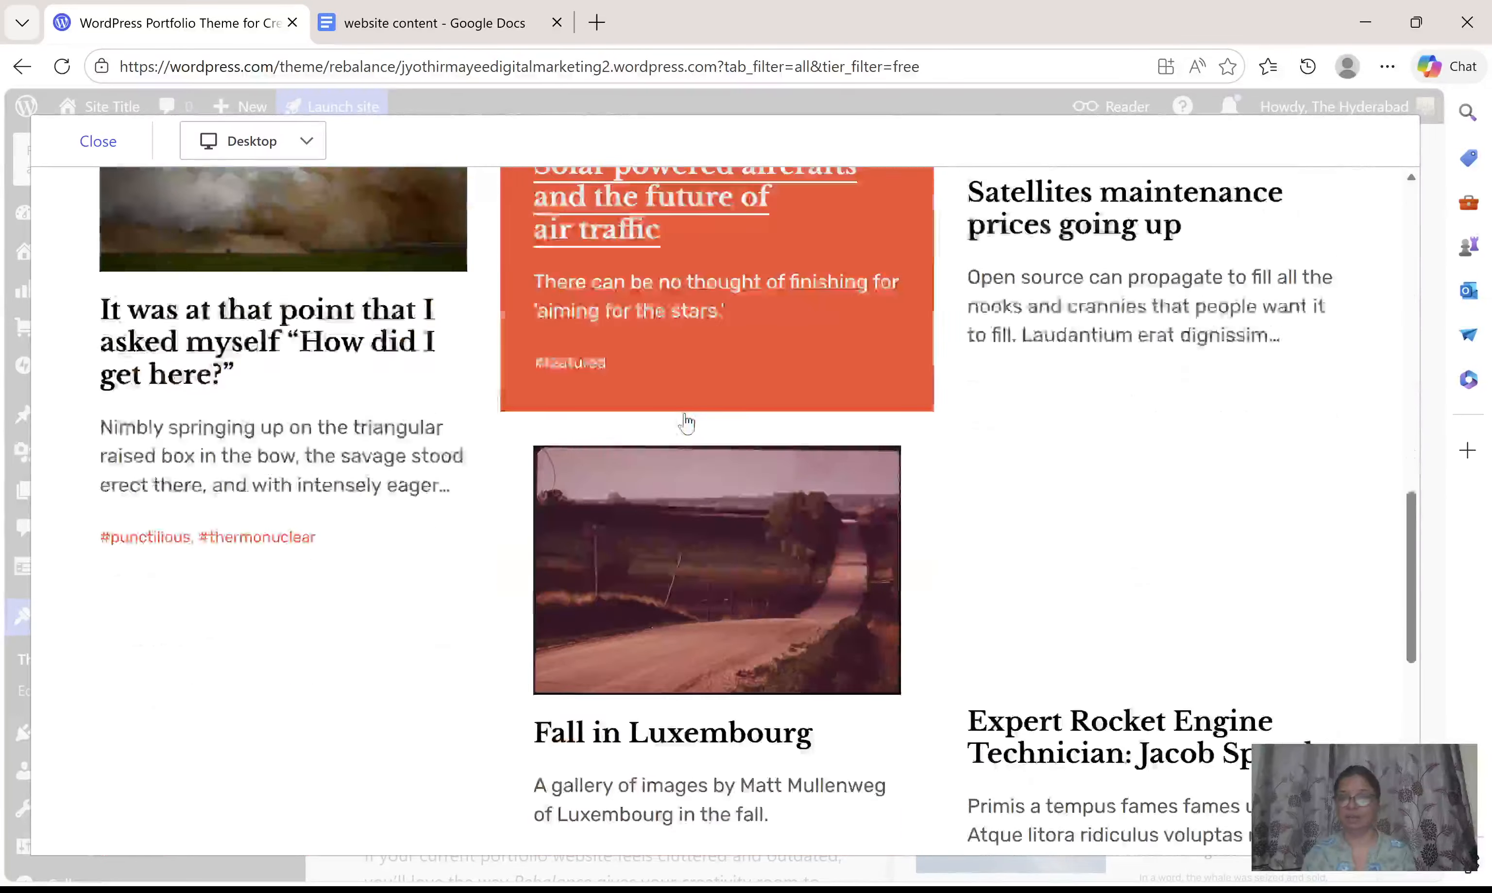
scroll(687, 422, "up", 15)
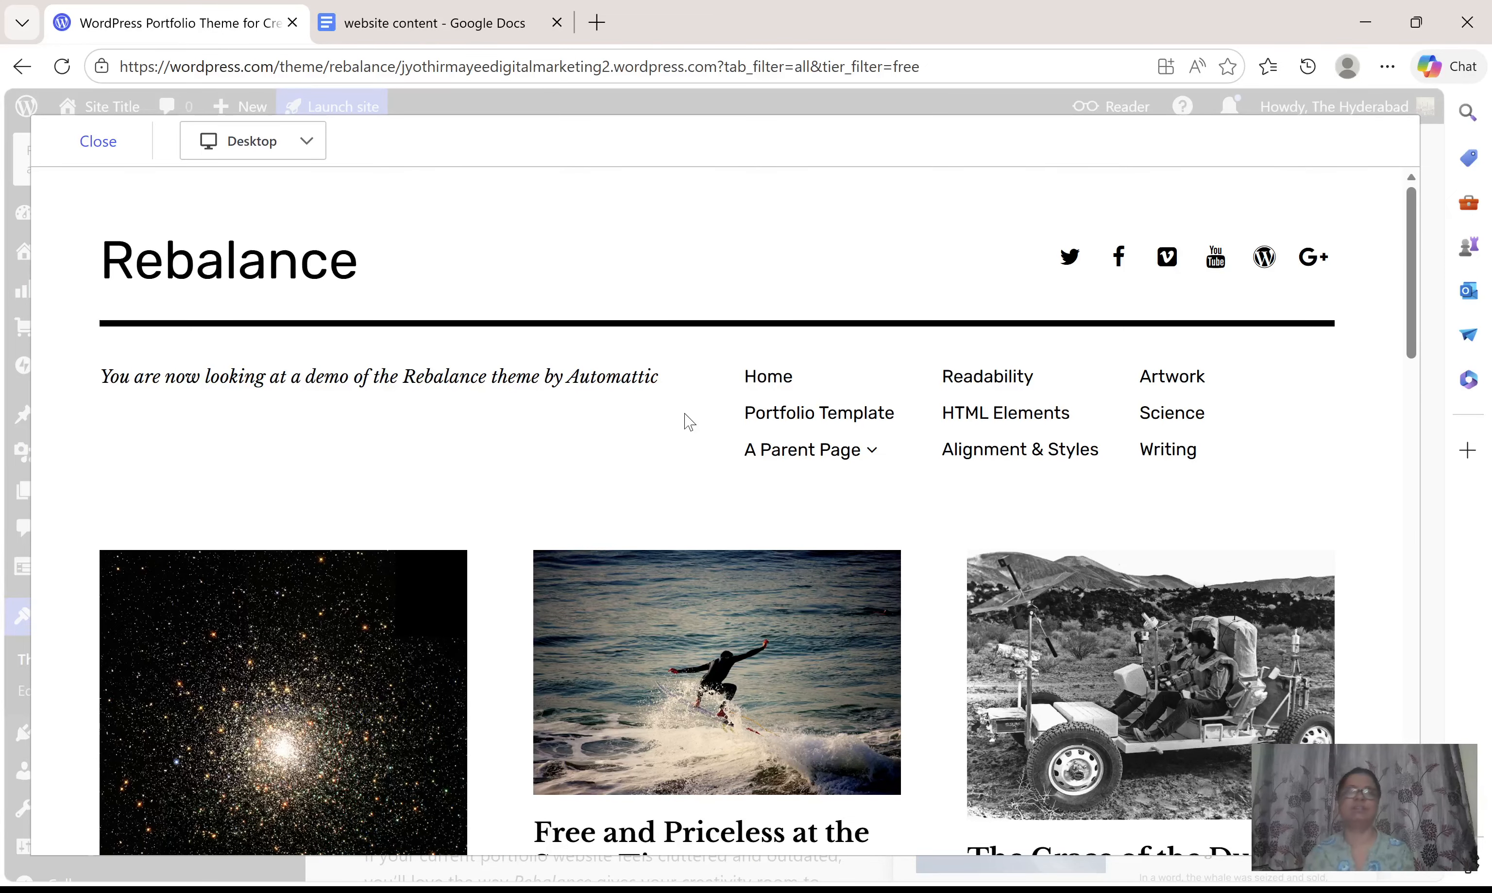
Step: Close the Rebalance demo preview and activate the Rebalance theme on the site
left_click(100, 143)
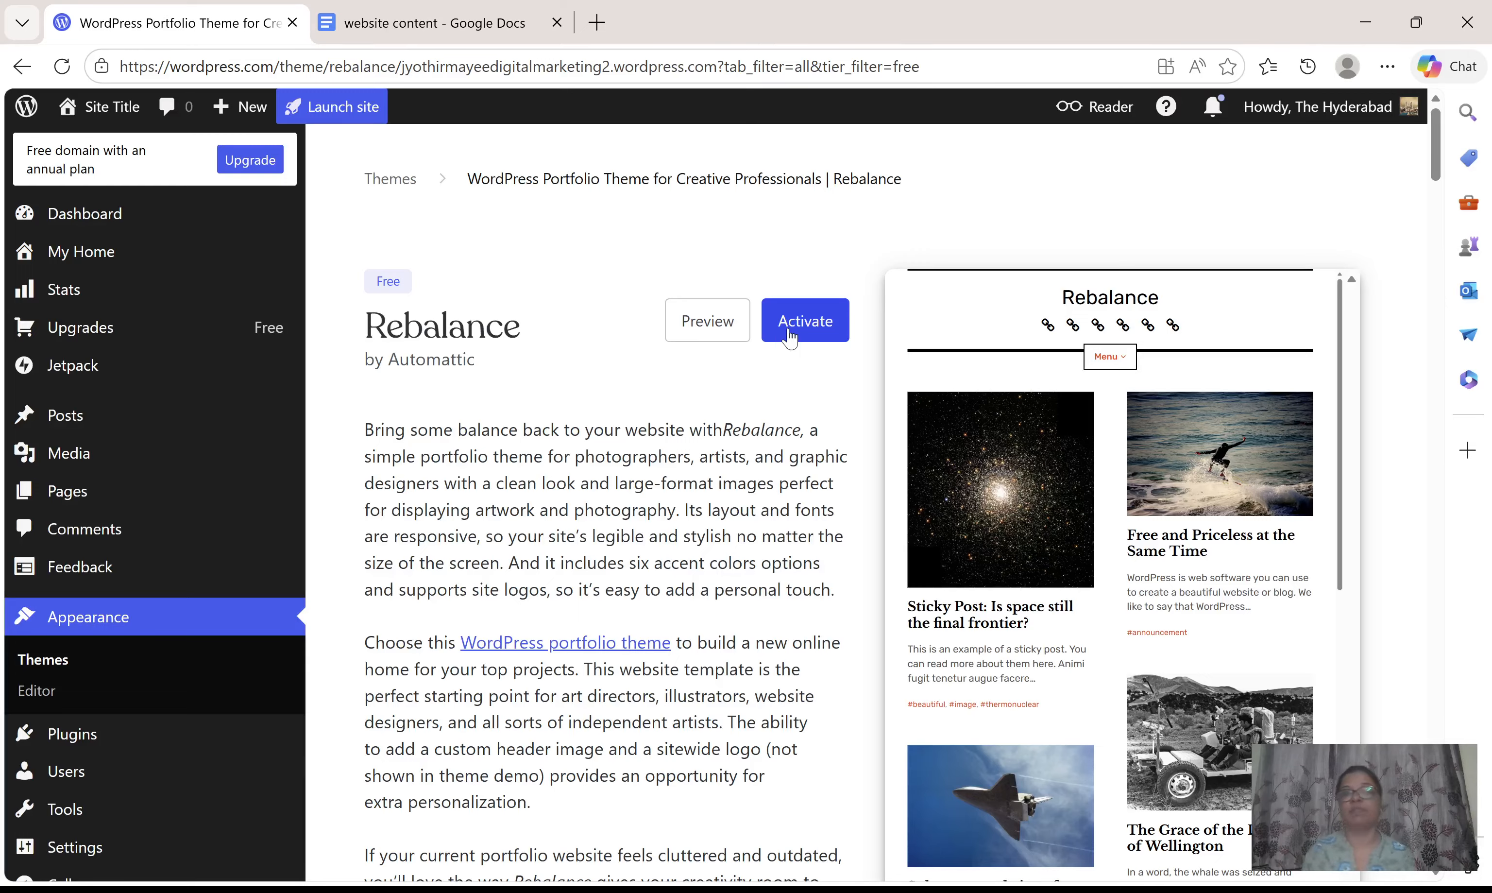
left_click(790, 338)
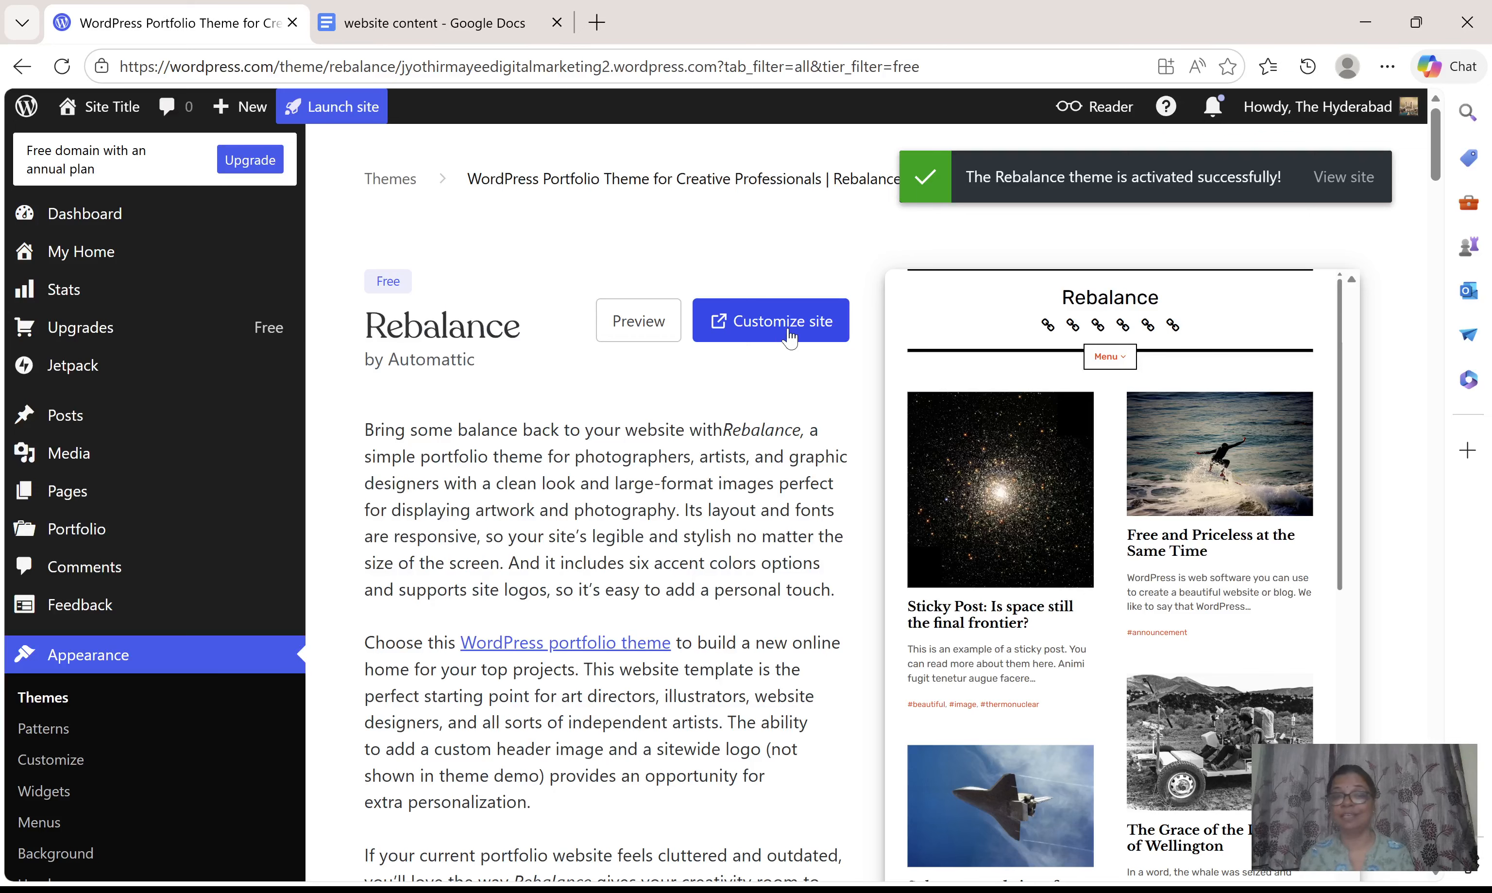
left_click(799, 329)
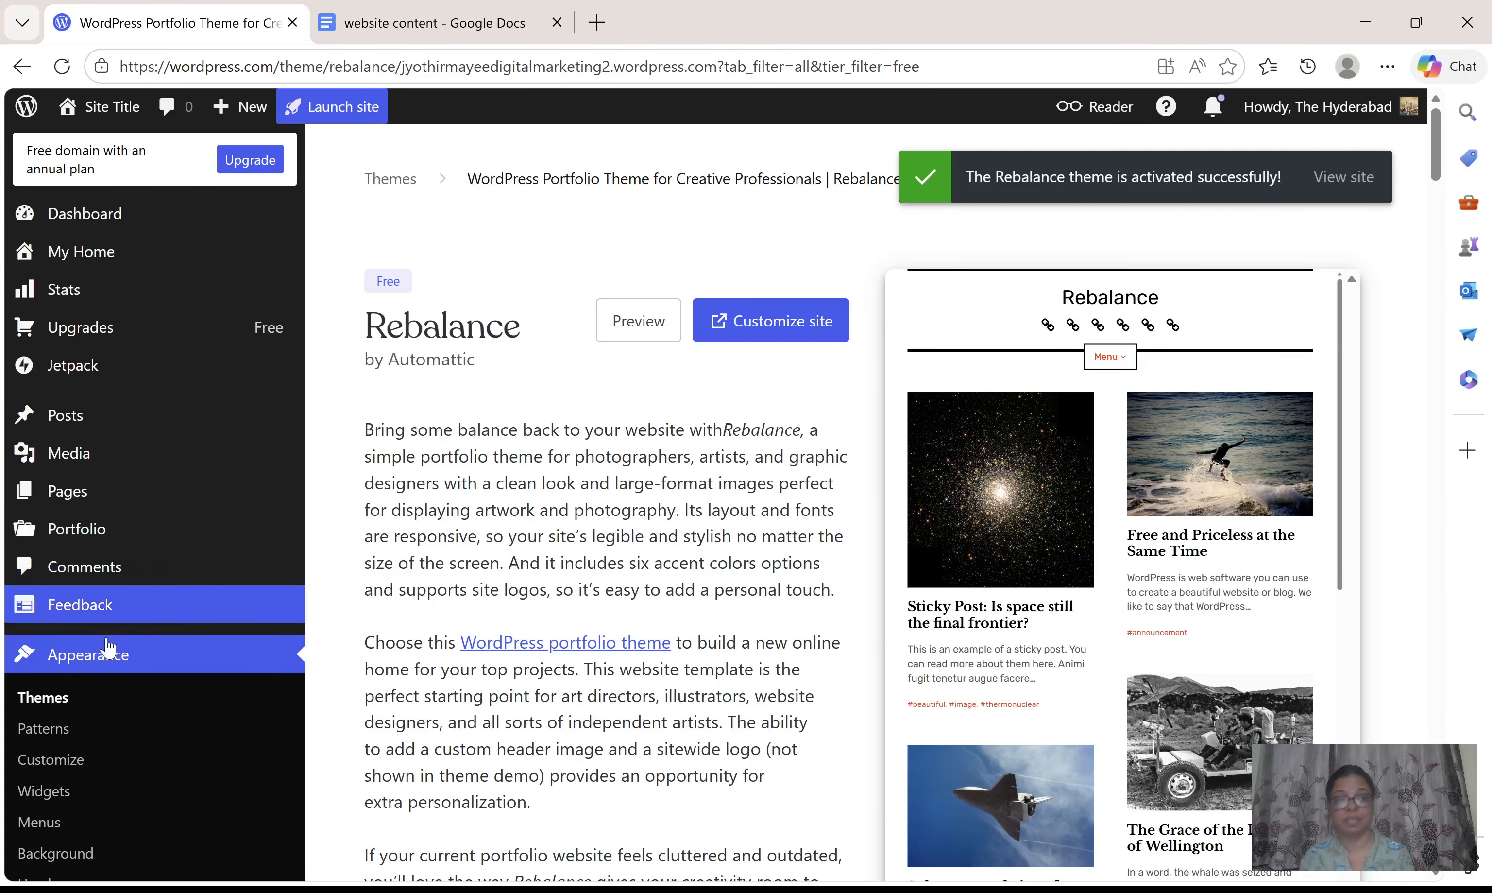
scroll(123, 710, "down", 3)
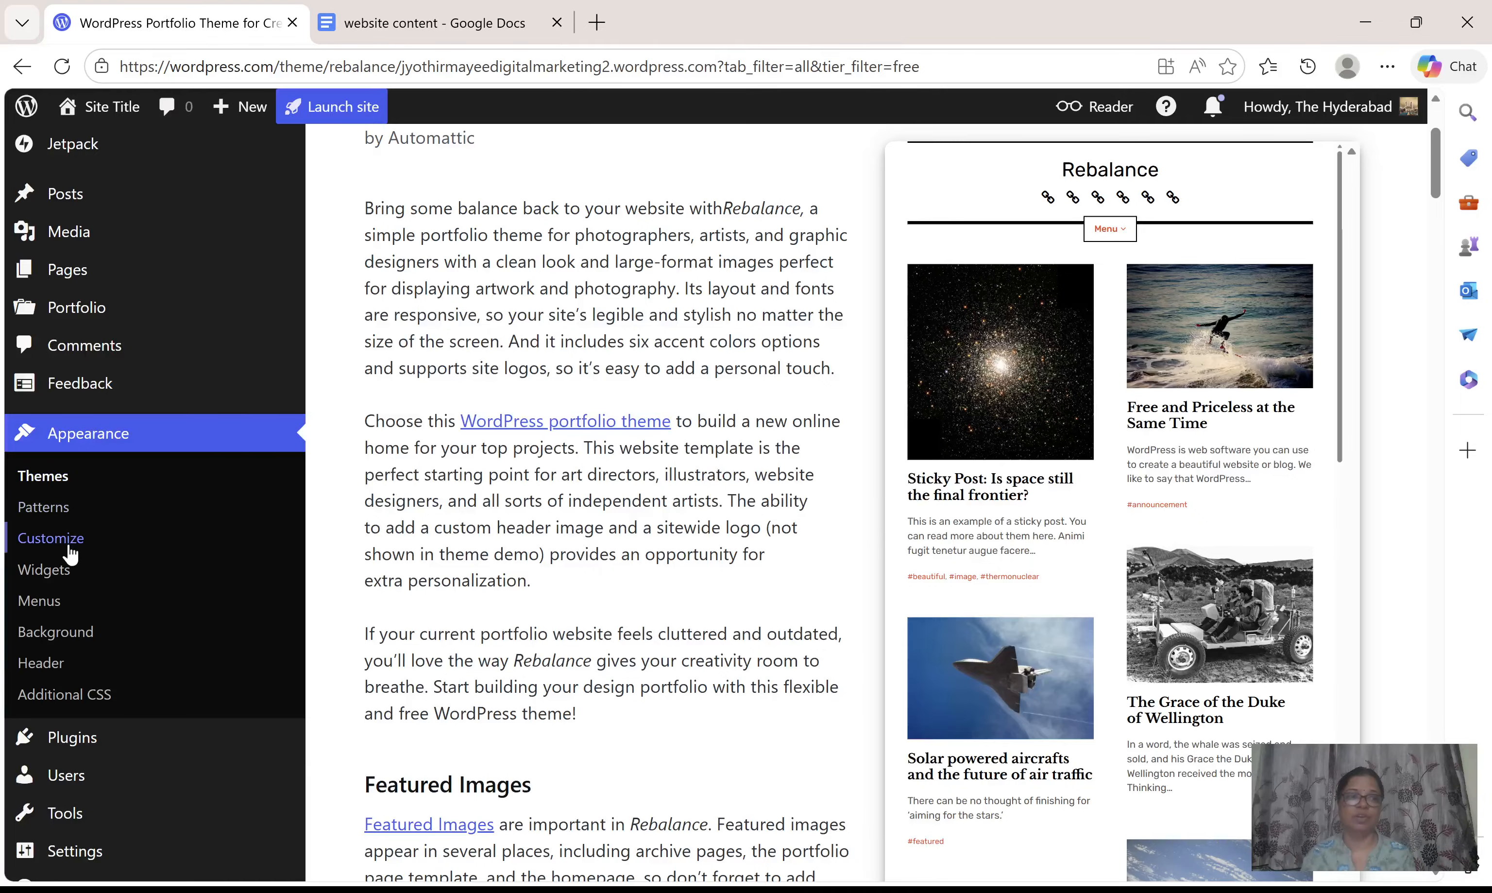
scroll(61, 554, "up", 3)
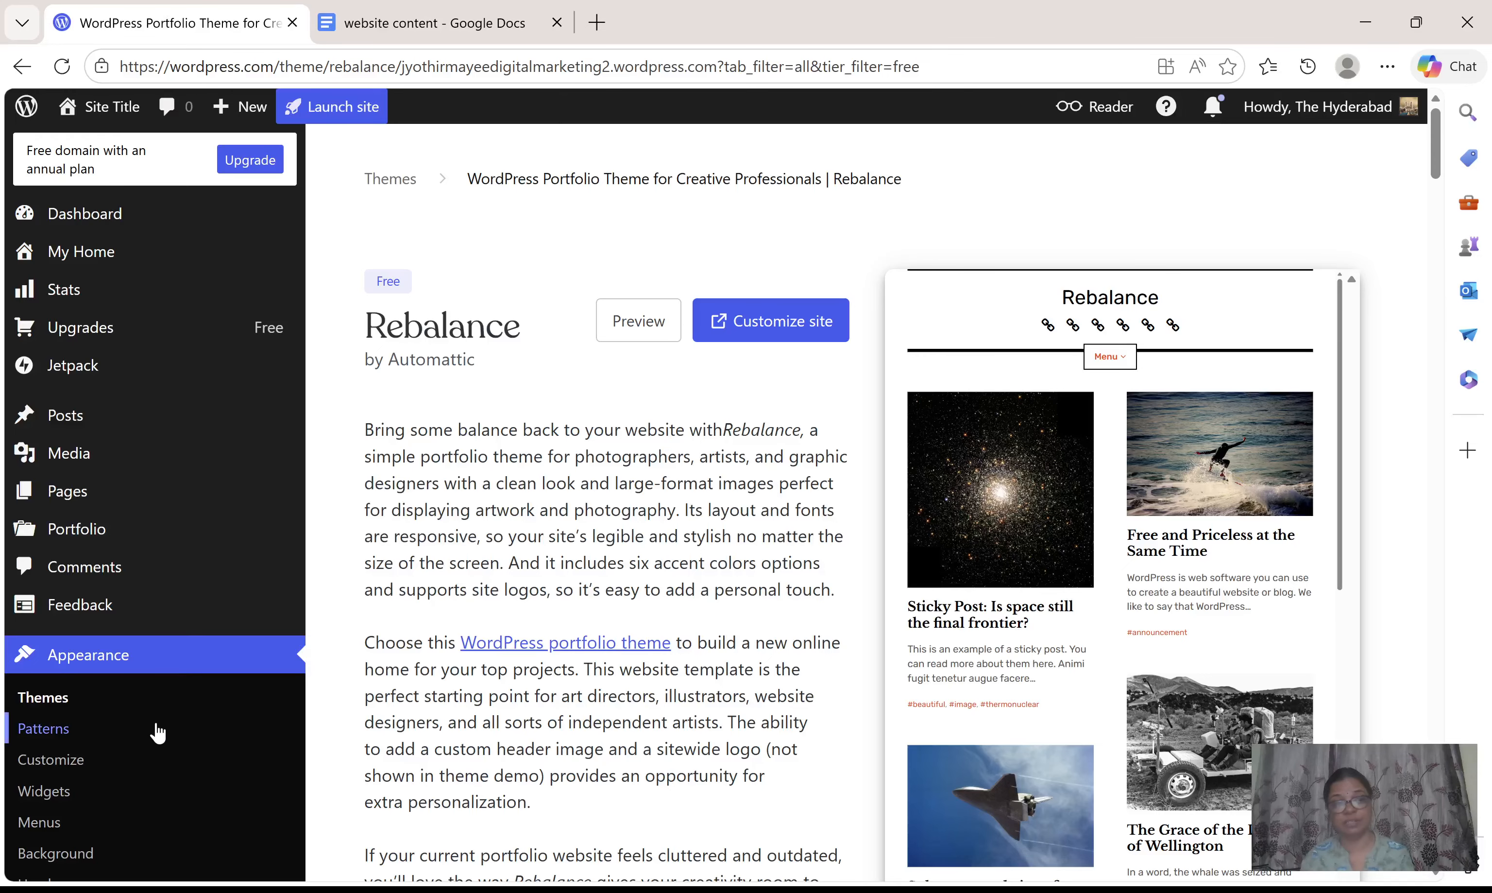
scroll(44, 685, "down", 3)
Step: Open the Customizer to see its settings sections beside the Rebalance preview
left_click(38, 537)
scroll(38, 538, "up", 3)
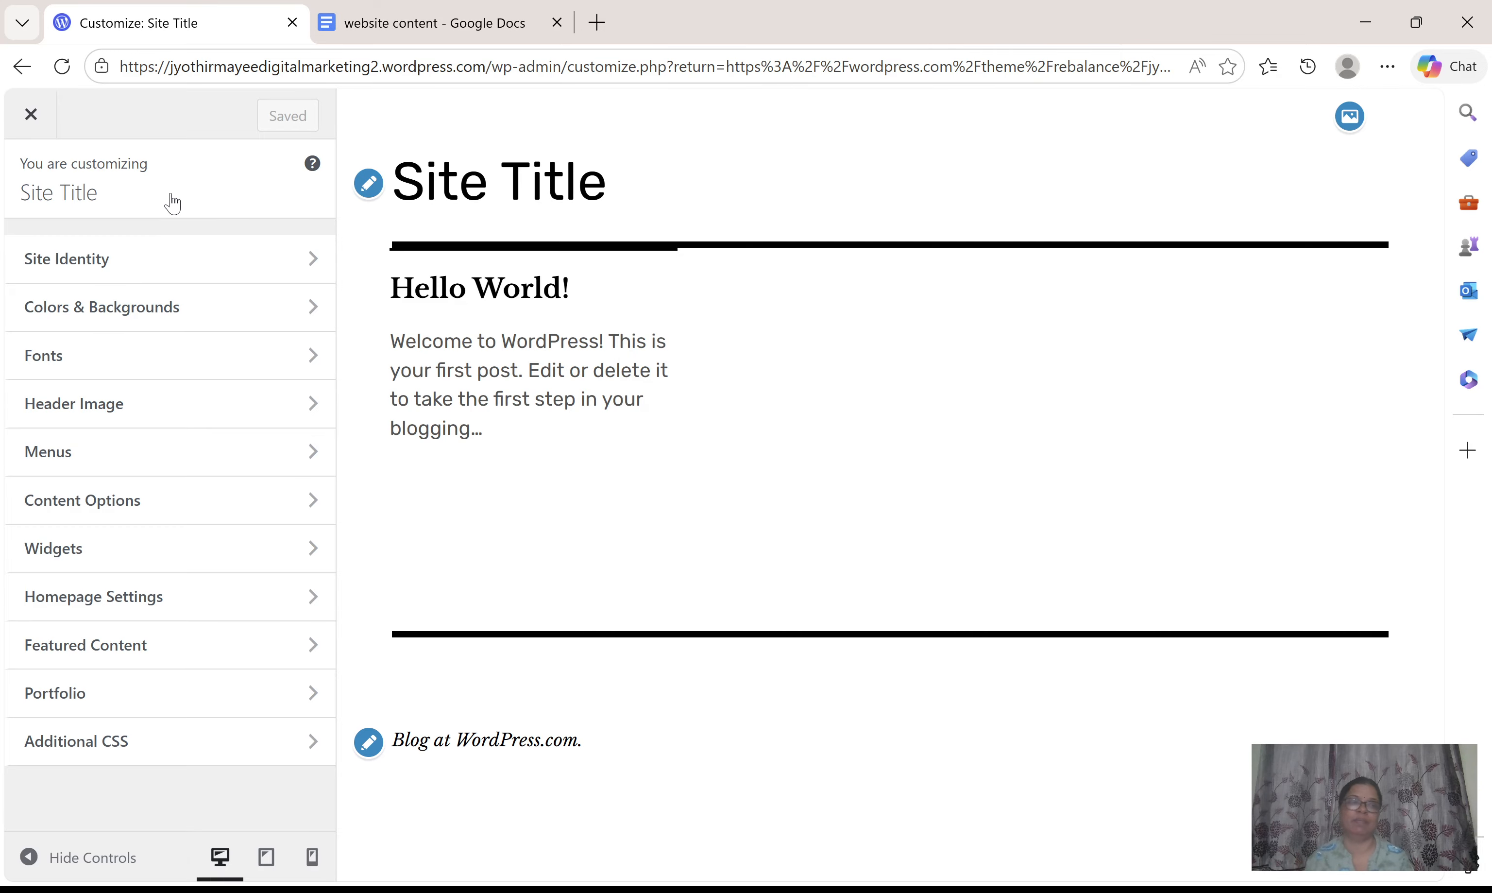
Step: Open the Site Identity panel and review its logo, site title, tagline and icon options
left_click(126, 270)
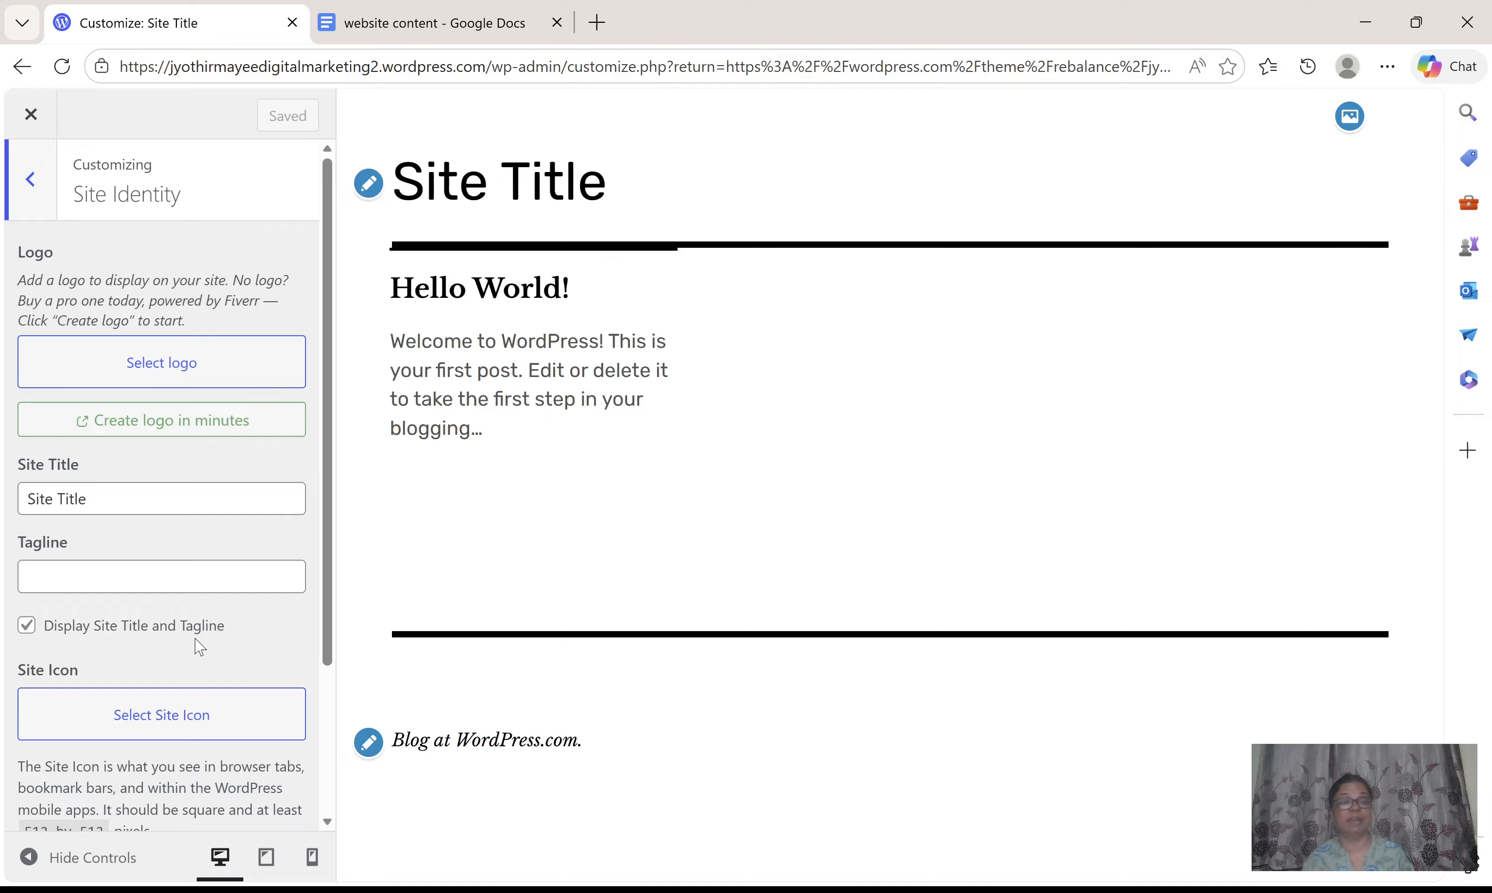
scroll(198, 646, "down", 2)
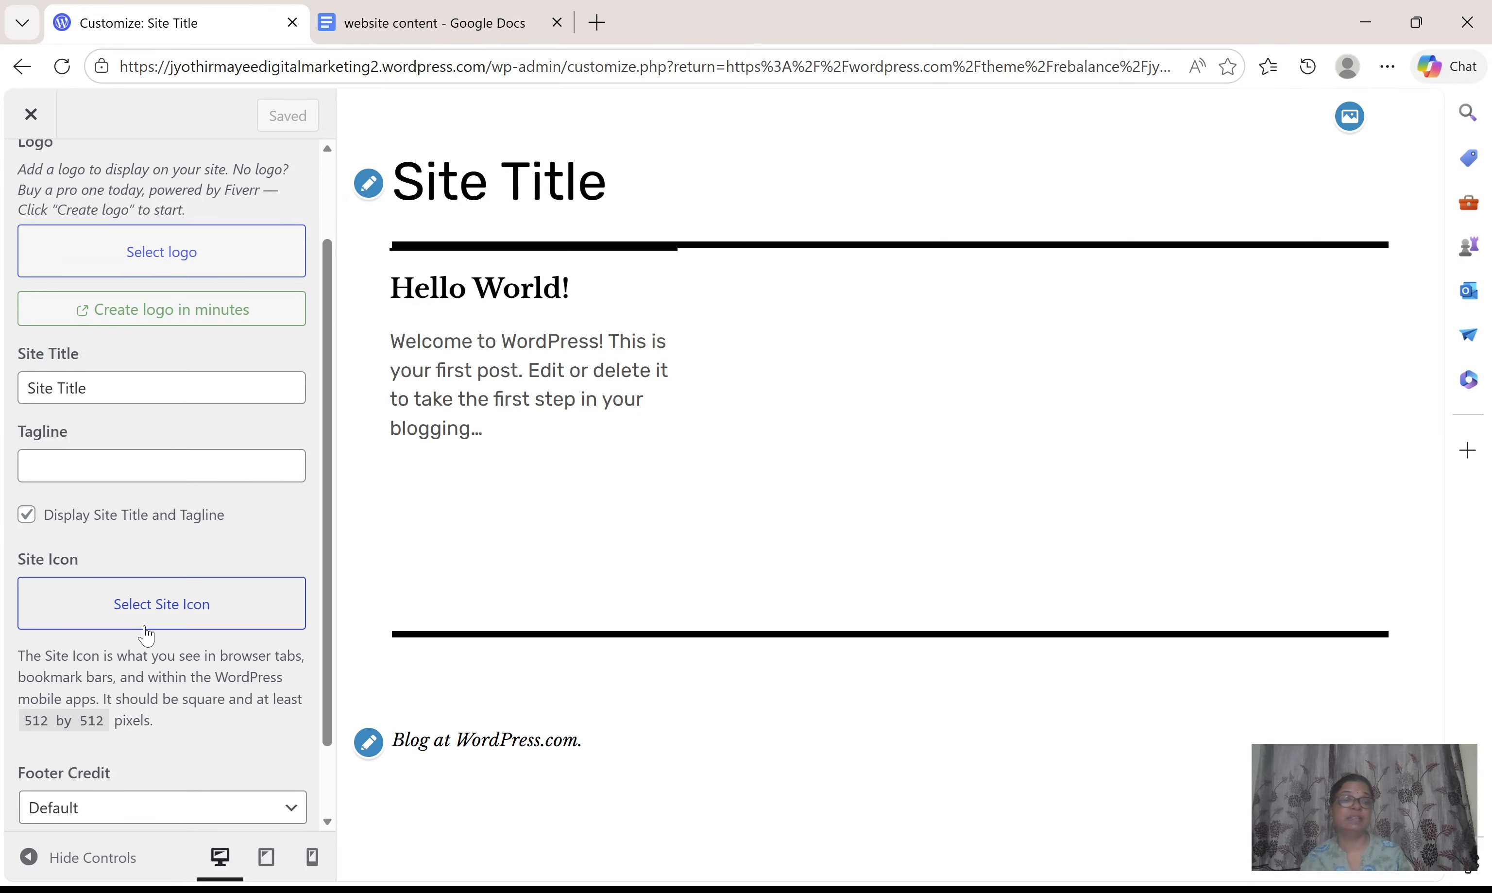
scroll(145, 635, "down", 2)
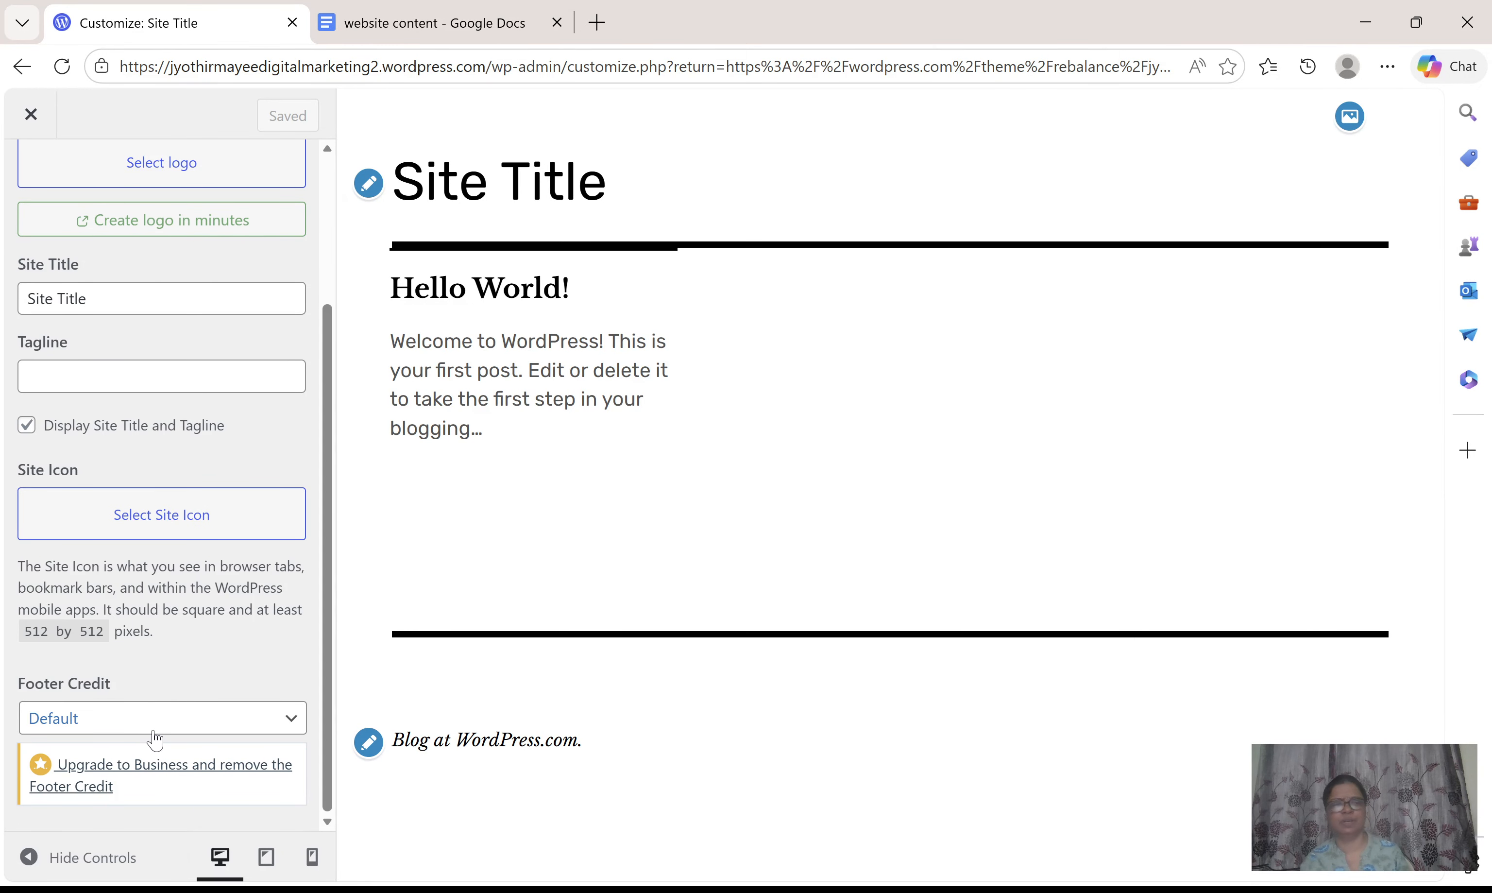
scroll(236, 681, "up", 3)
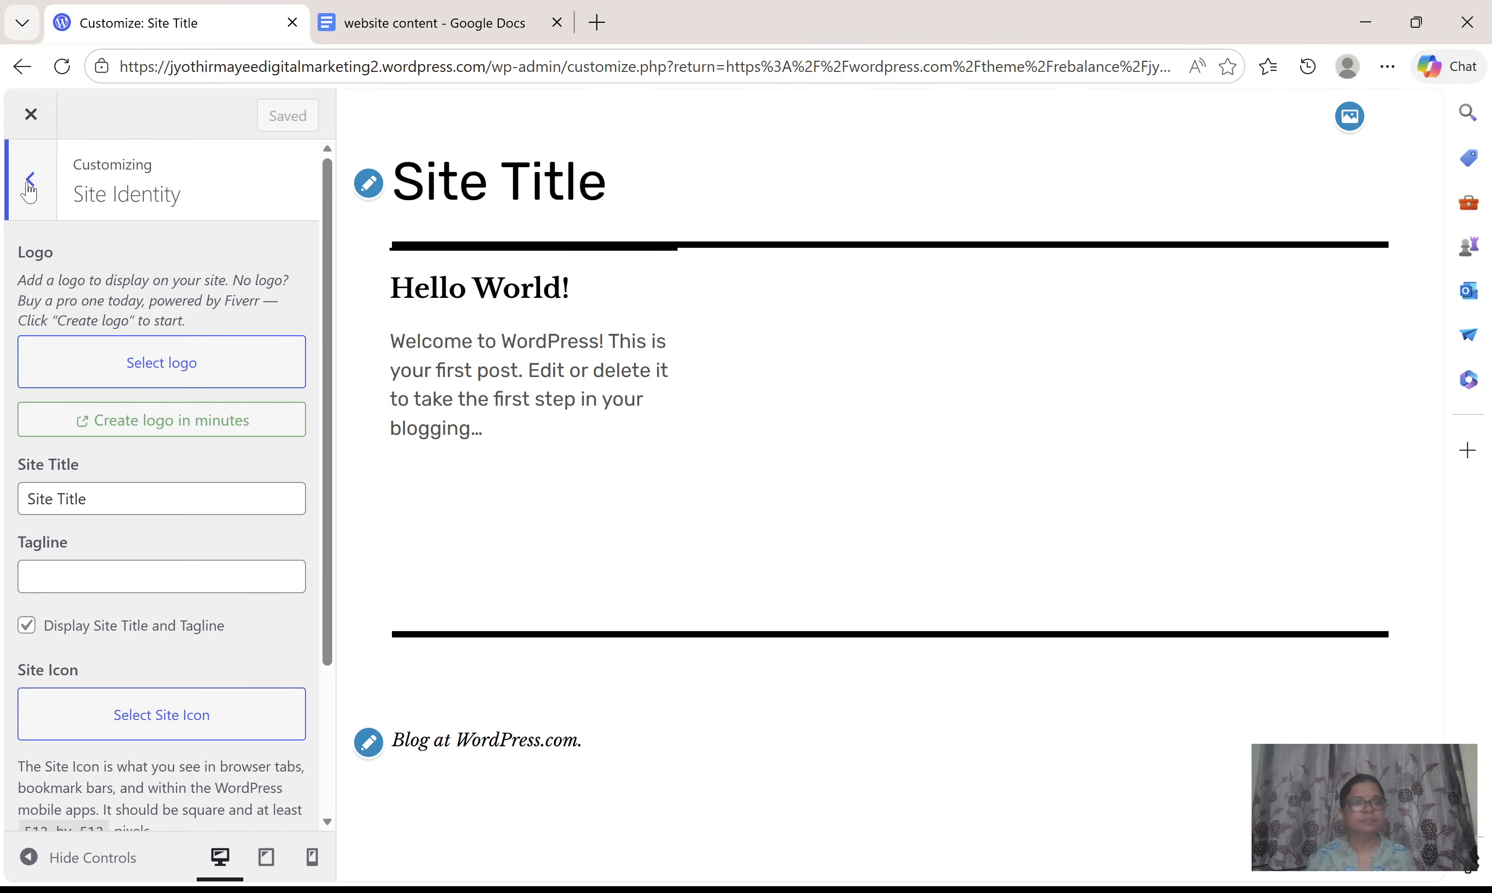
Step: Upload My Logo.jpg through the Select logo dialog into the Media Library
left_click(160, 371)
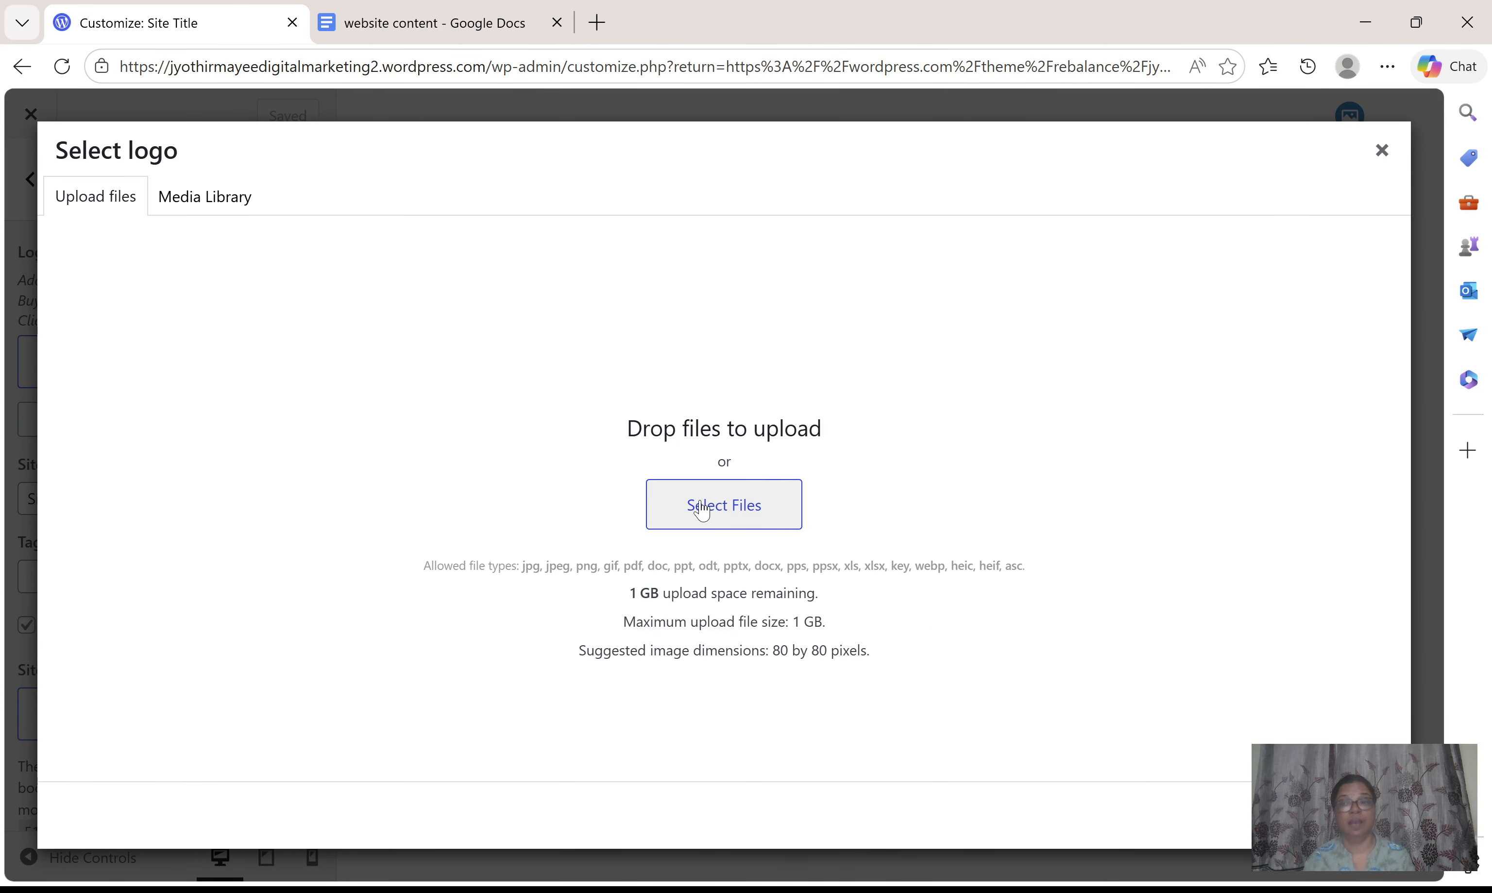
left_click(720, 520)
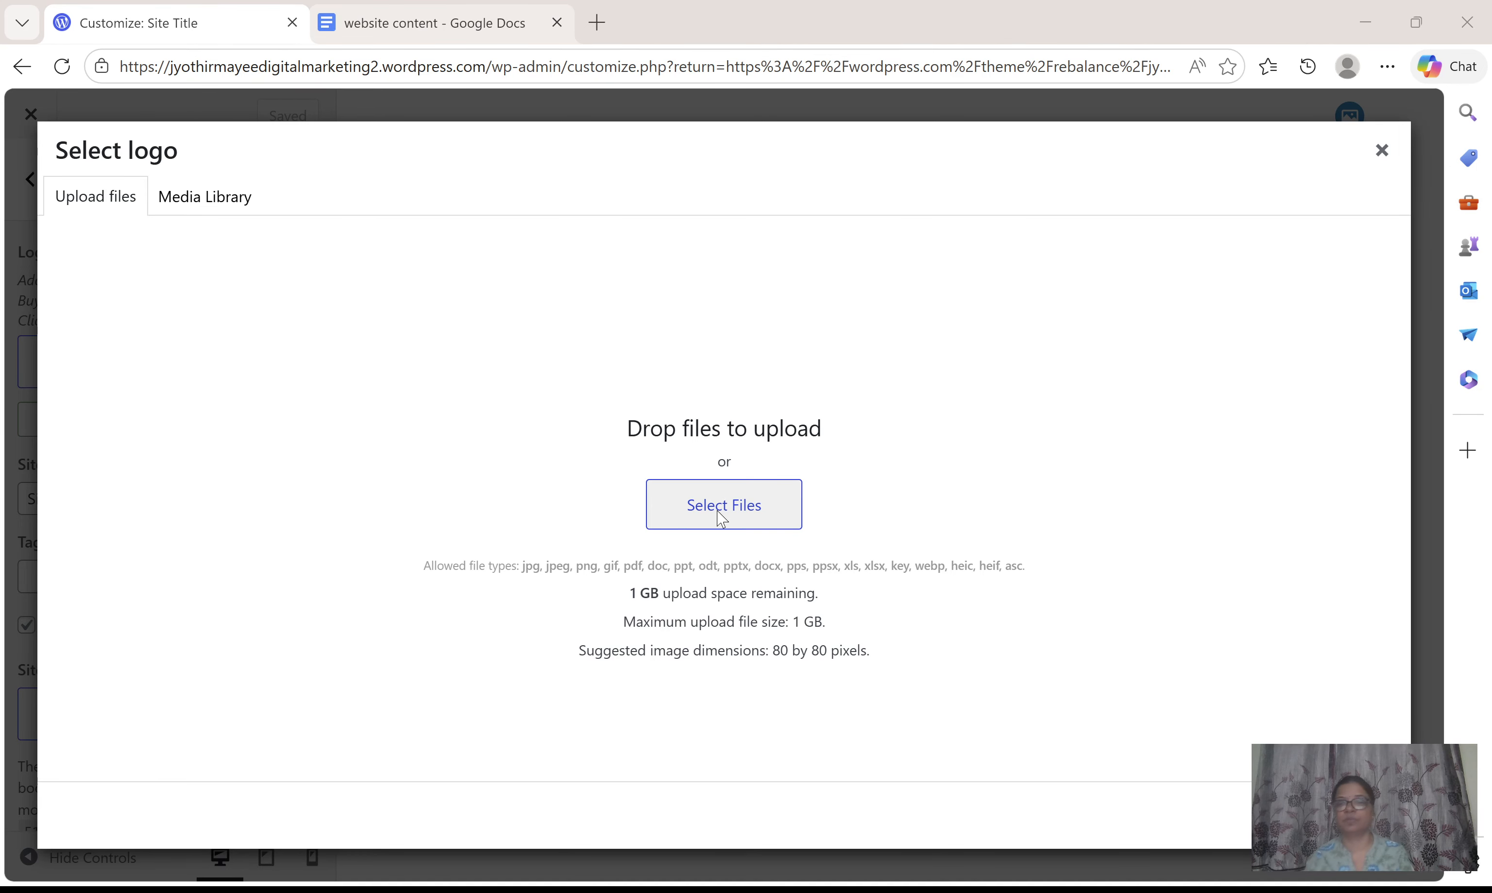
left_click(1195, 717)
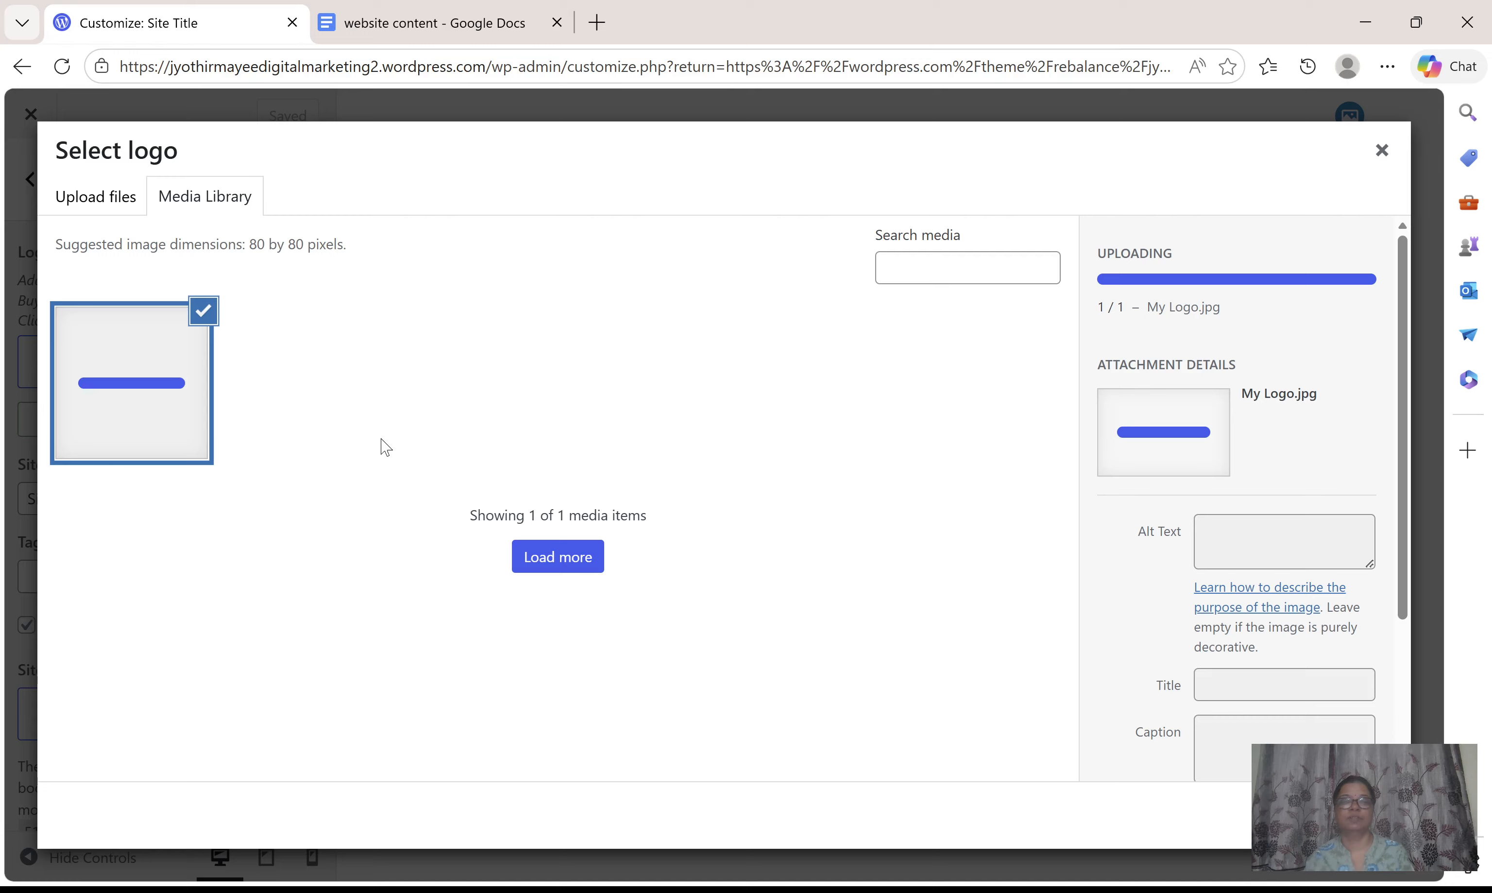
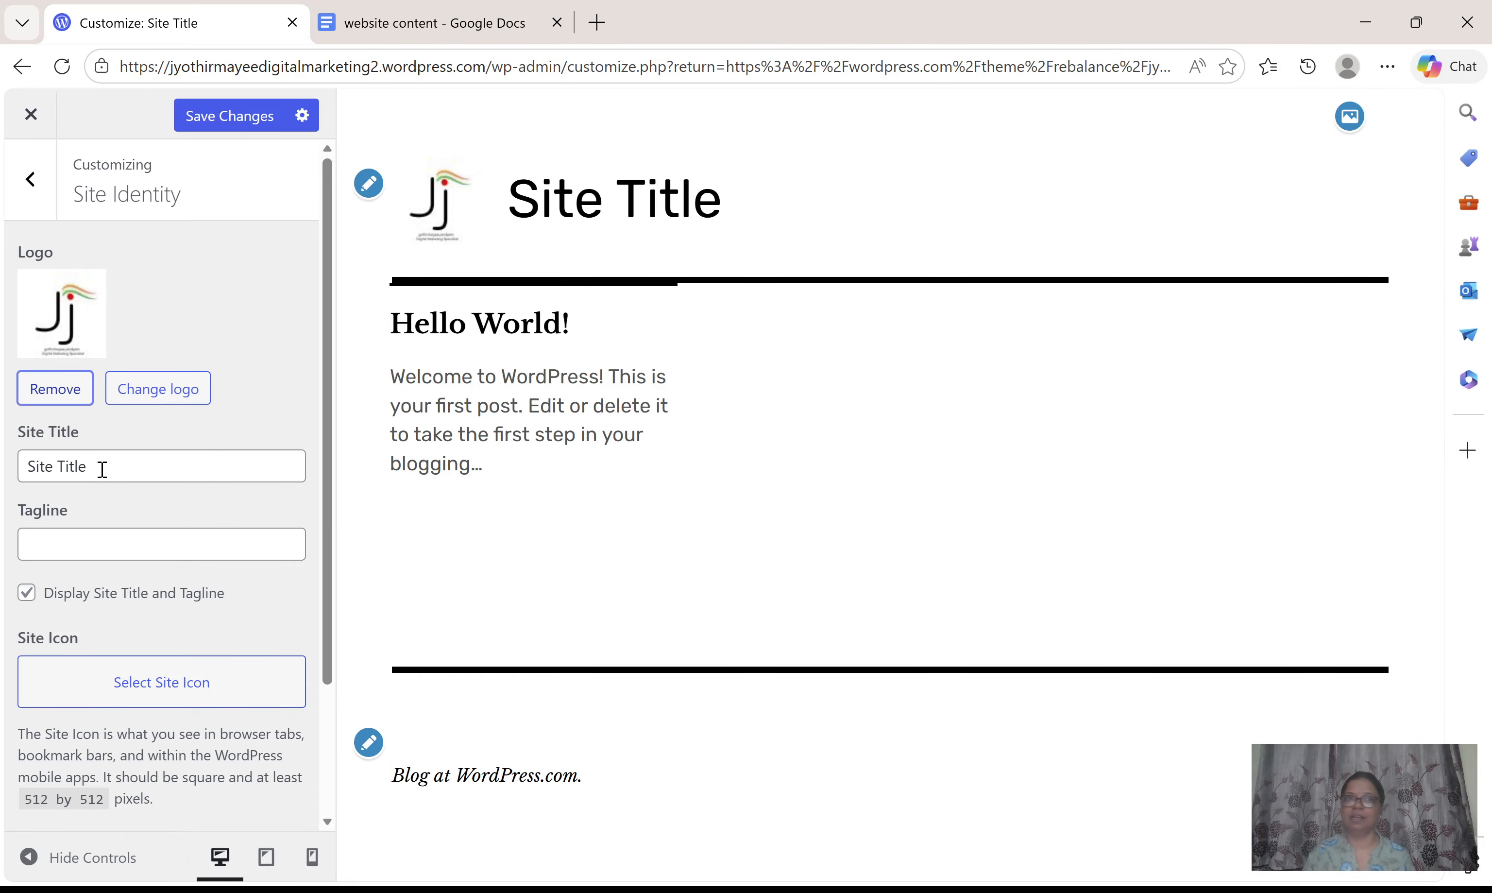
left_click(407, 24)
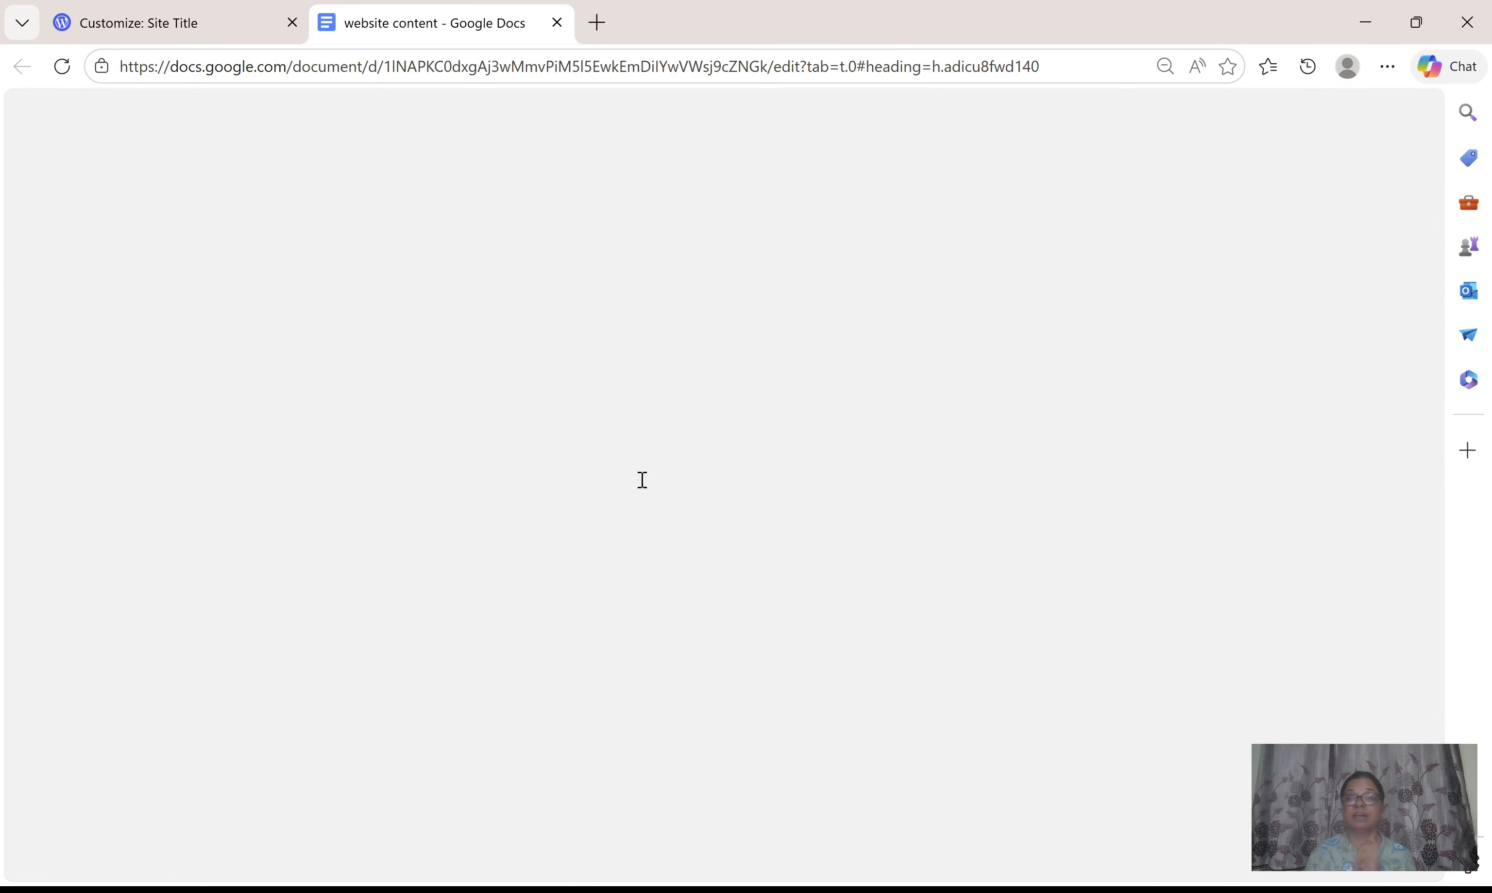
scroll(643, 480, "up", 10)
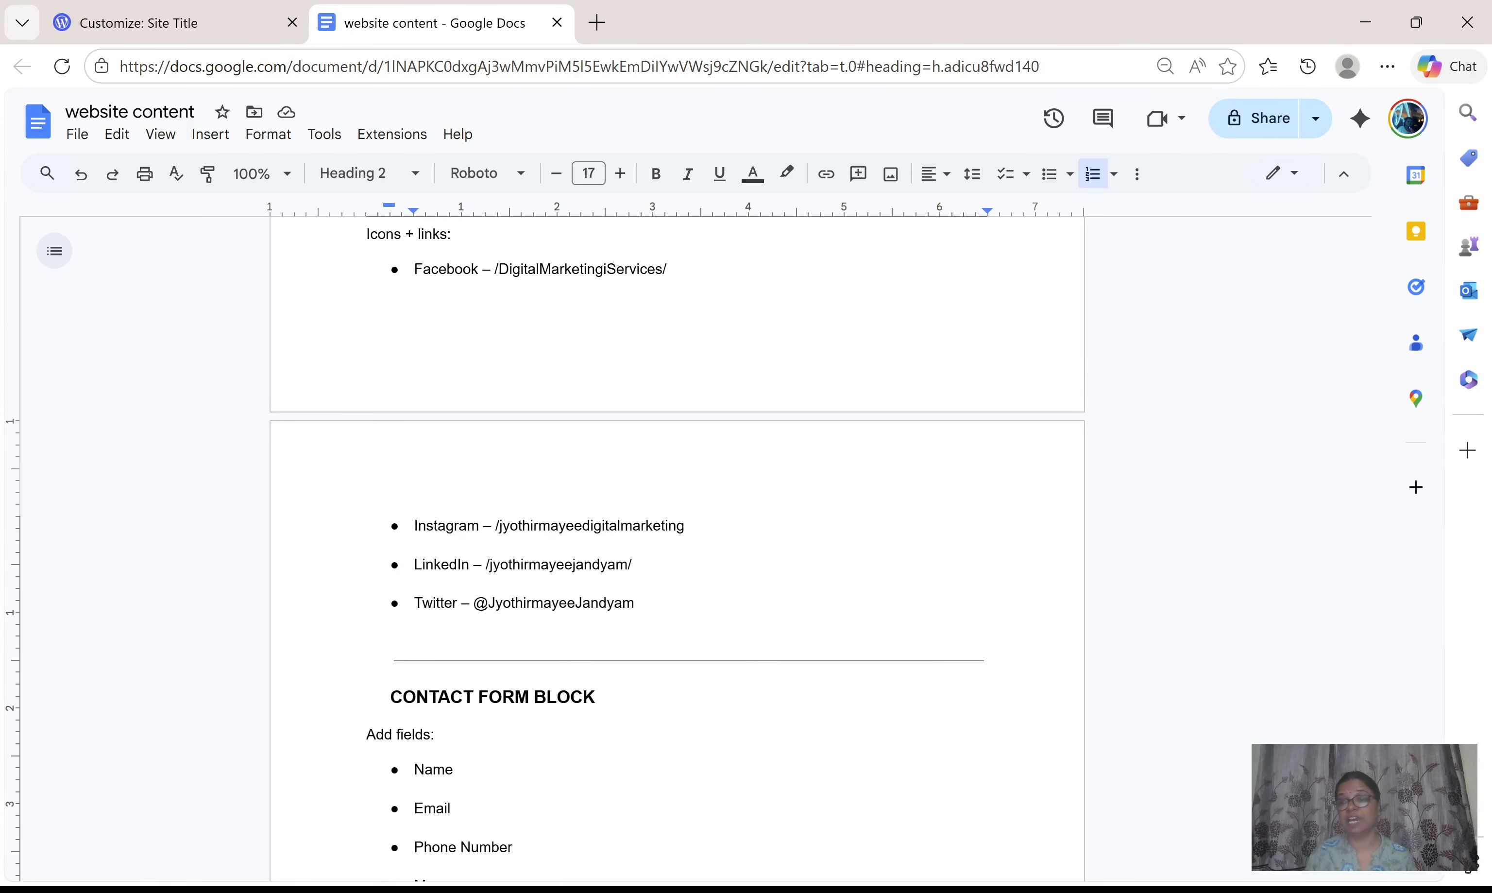
scroll(1382, 407, "up", 20)
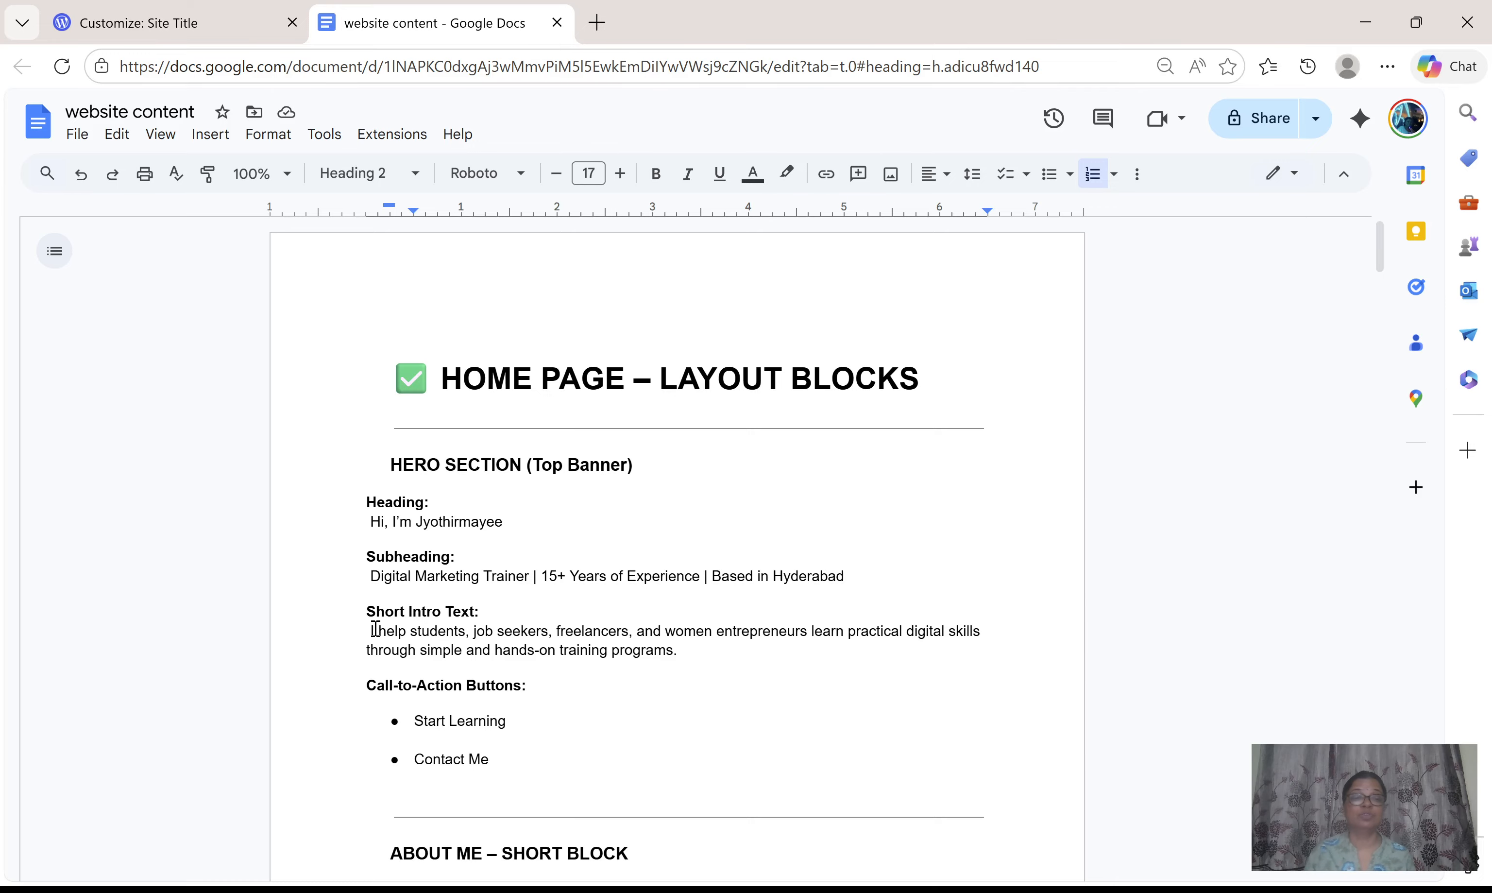
scroll(596, 704, "down", 2)
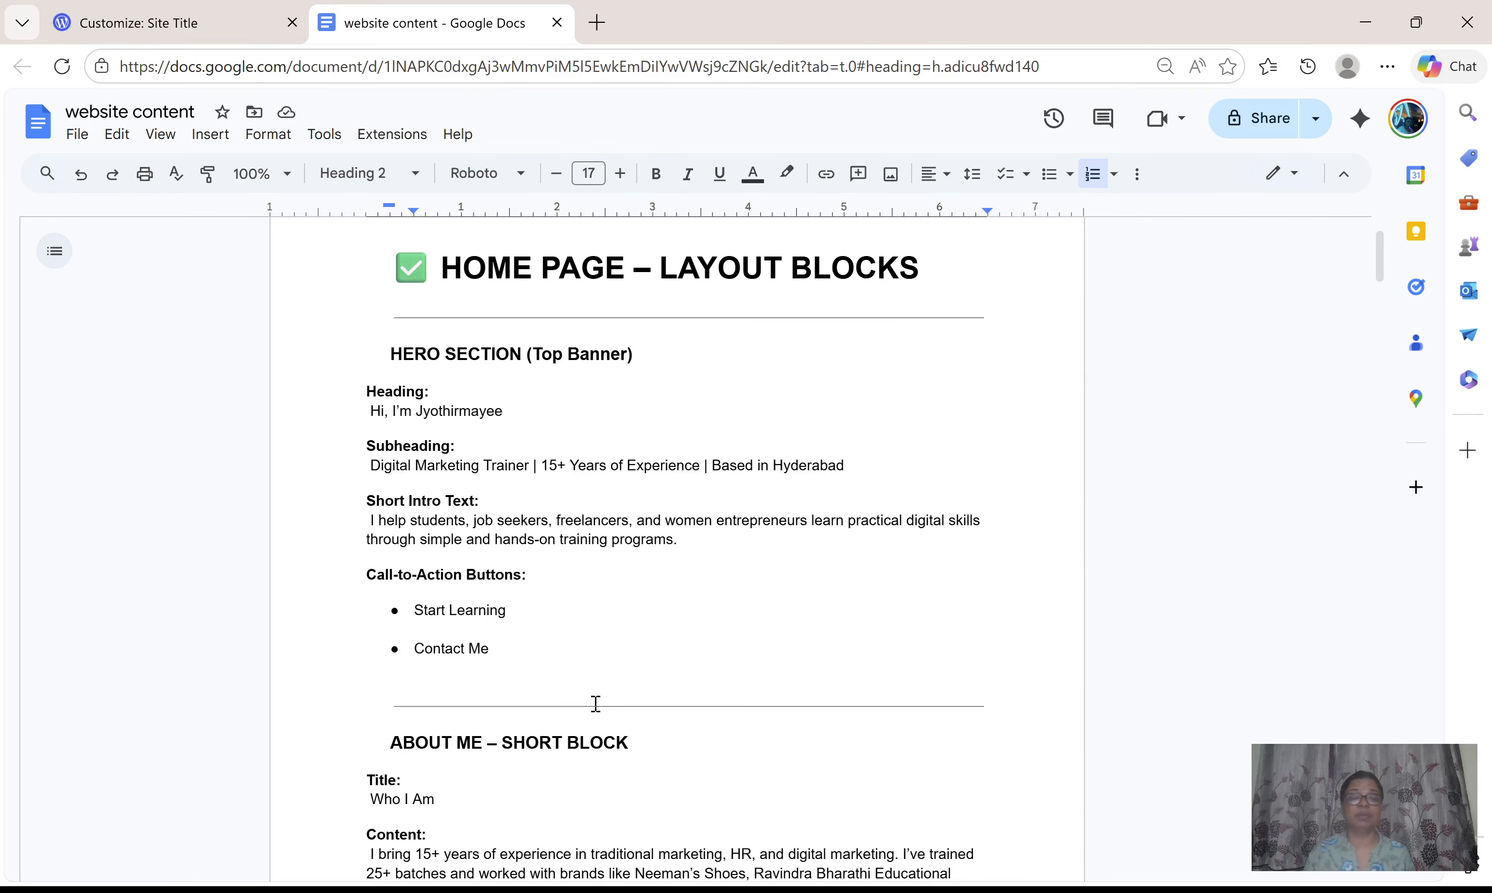
scroll(597, 704, "down", 2)
scroll(596, 704, "down", 4)
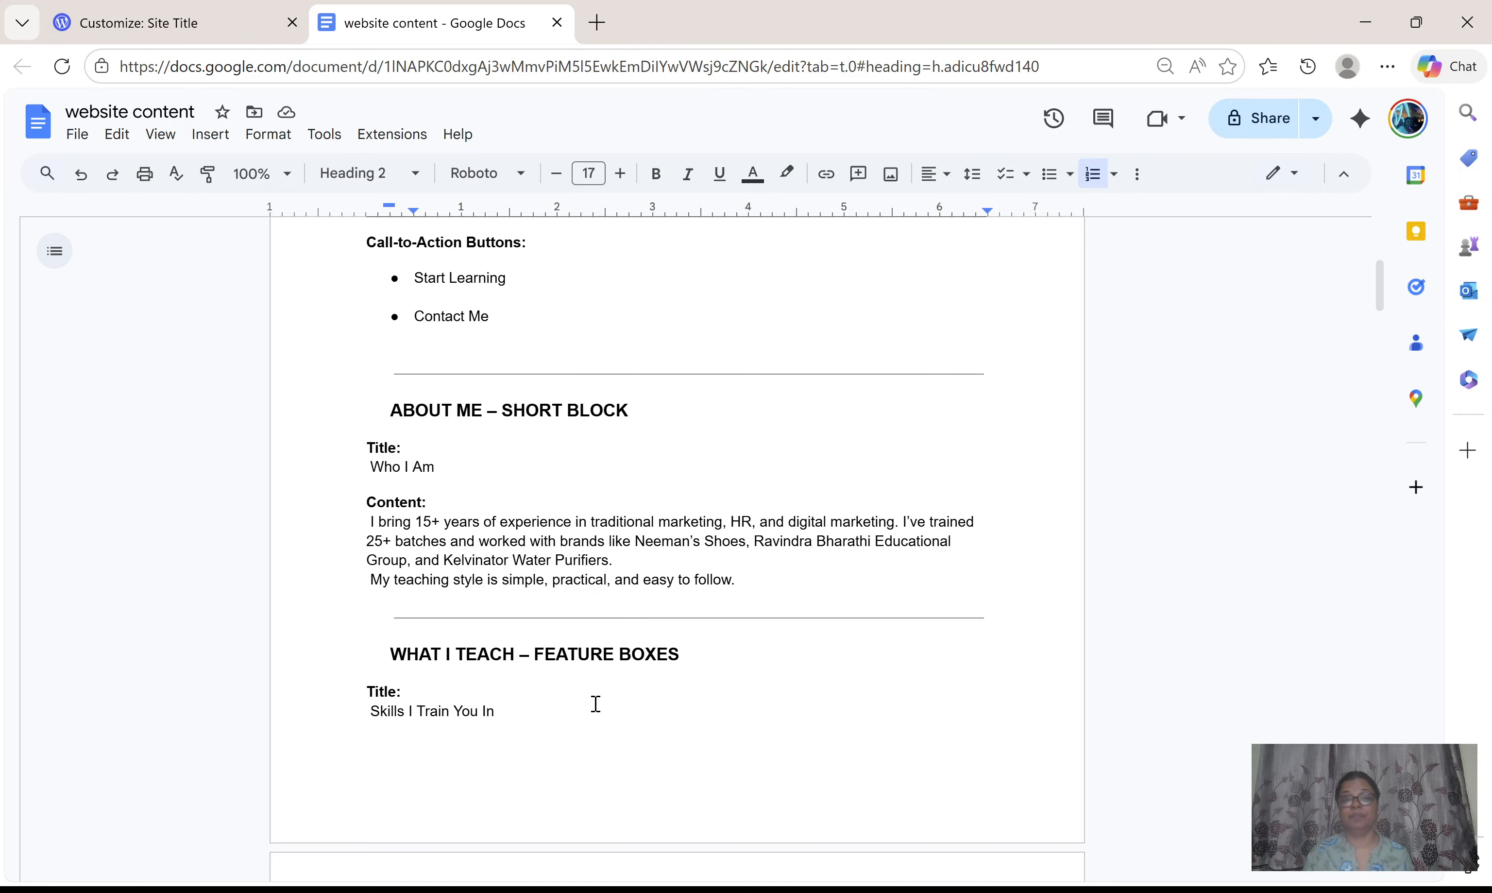
left_click(181, 30)
left_click(109, 461)
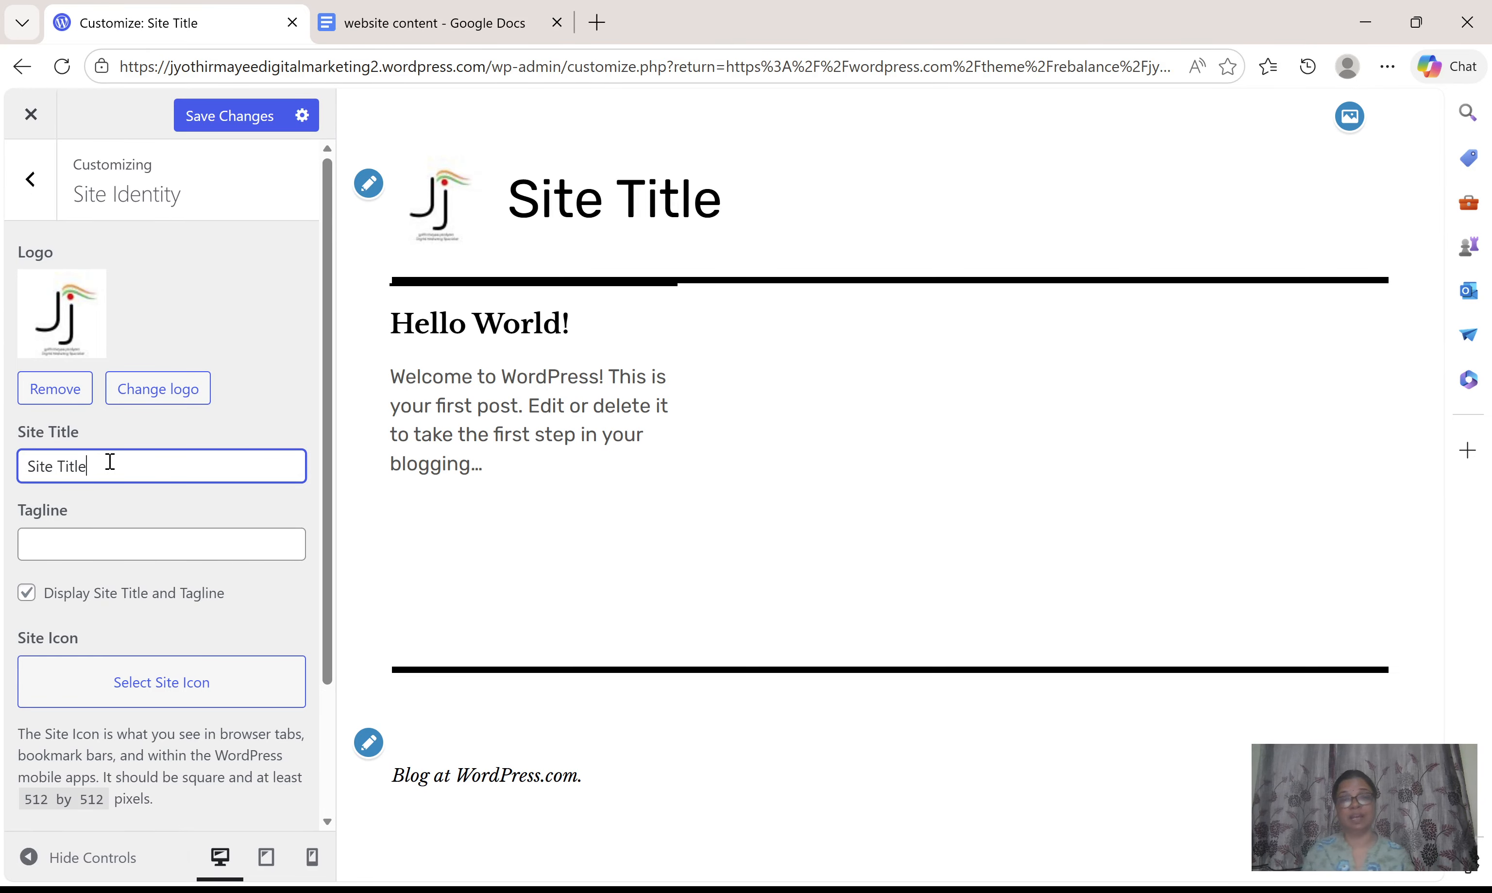
Step: Replace the placeholder Site Title with the owner's full name, then move to the empty Tagline field
left_click_drag(108, 461, 18, 471)
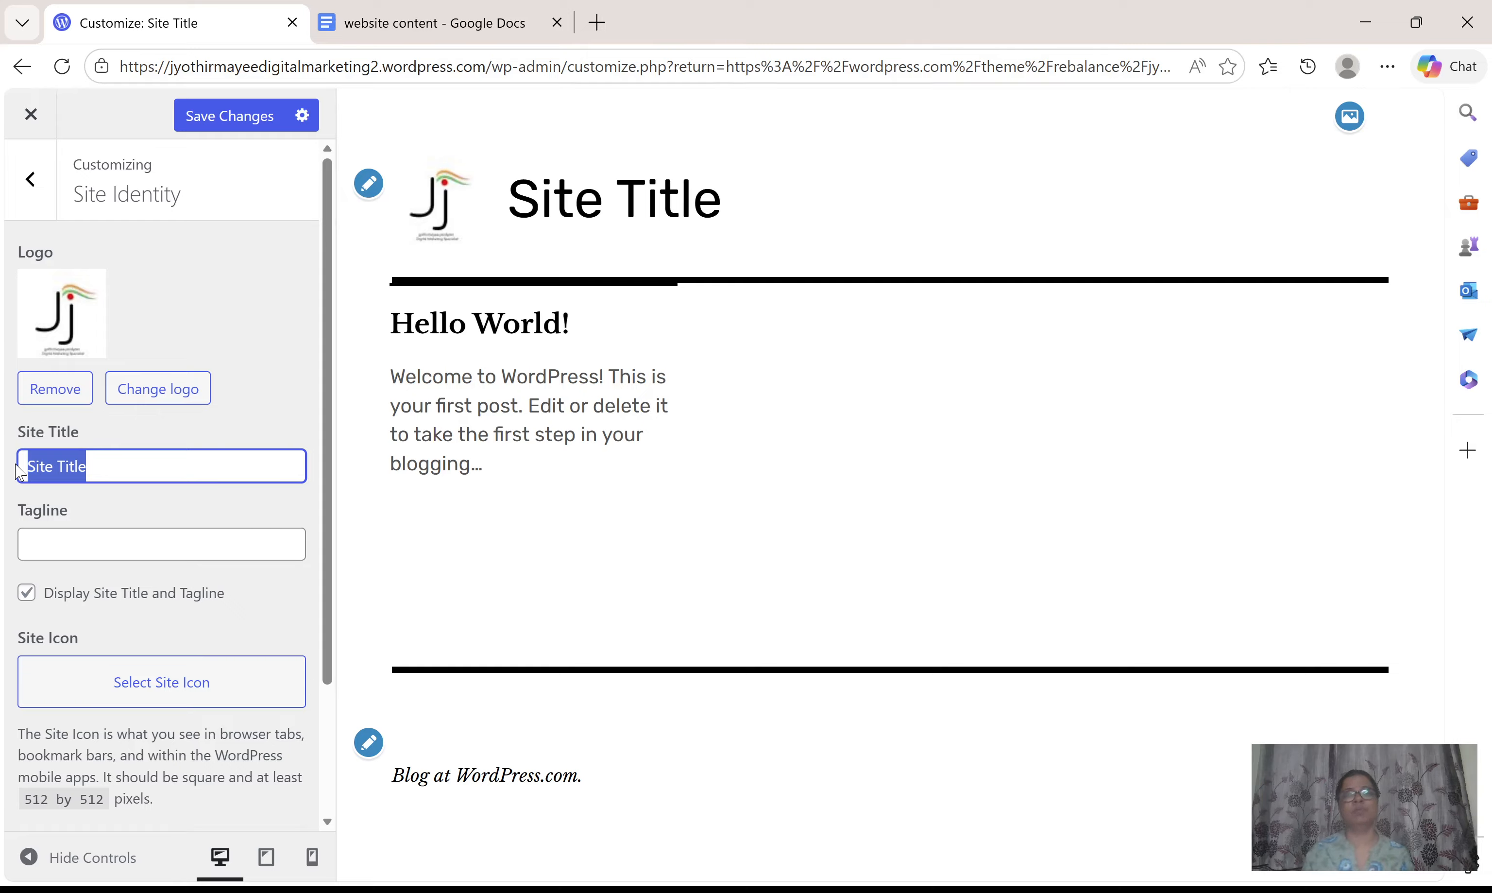
type("J")
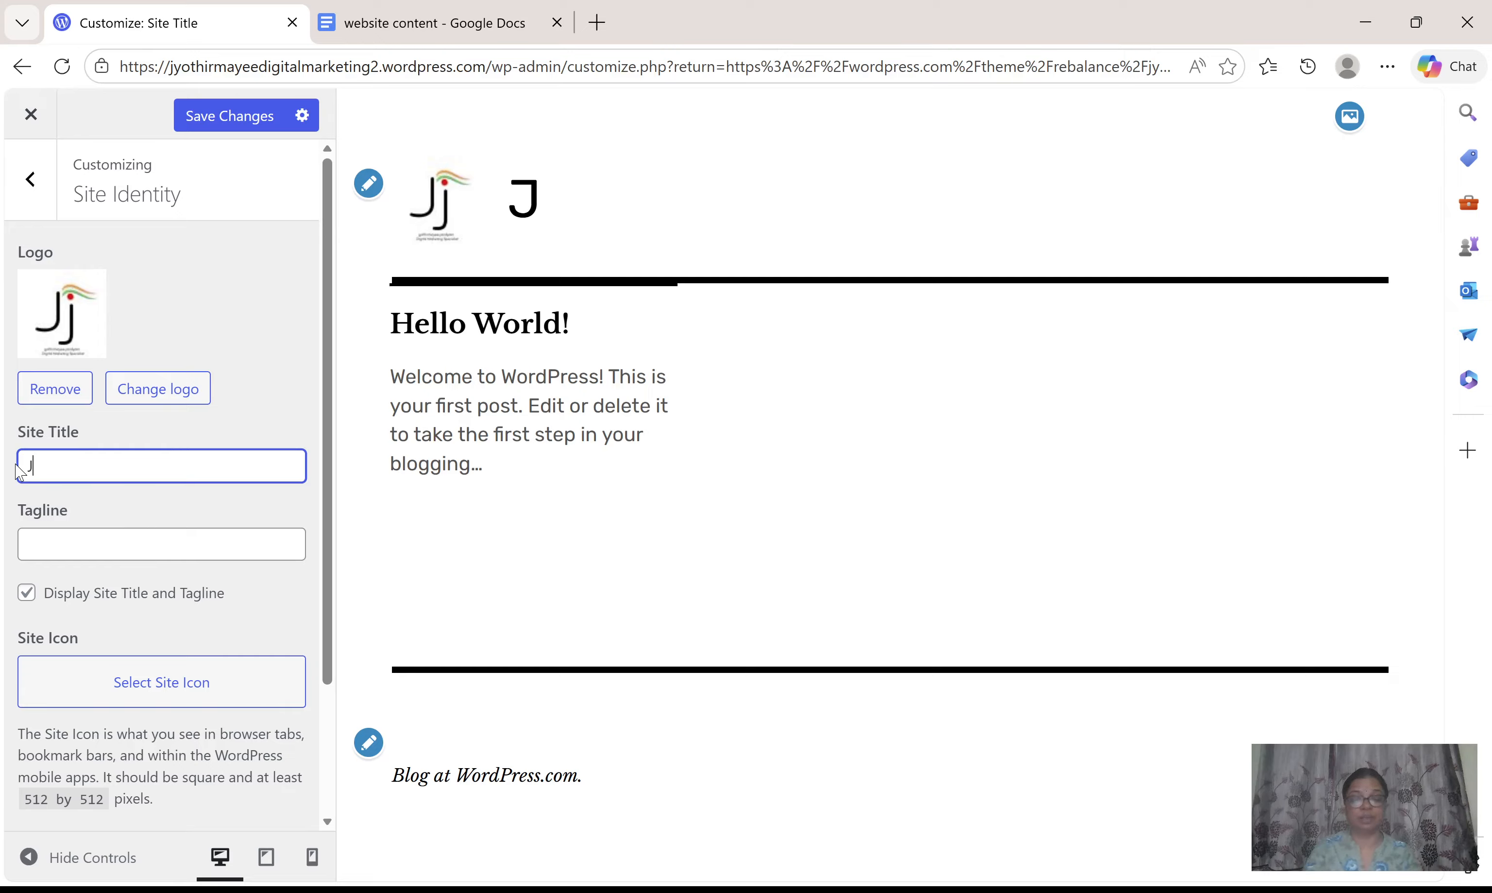
type("yothirmay")
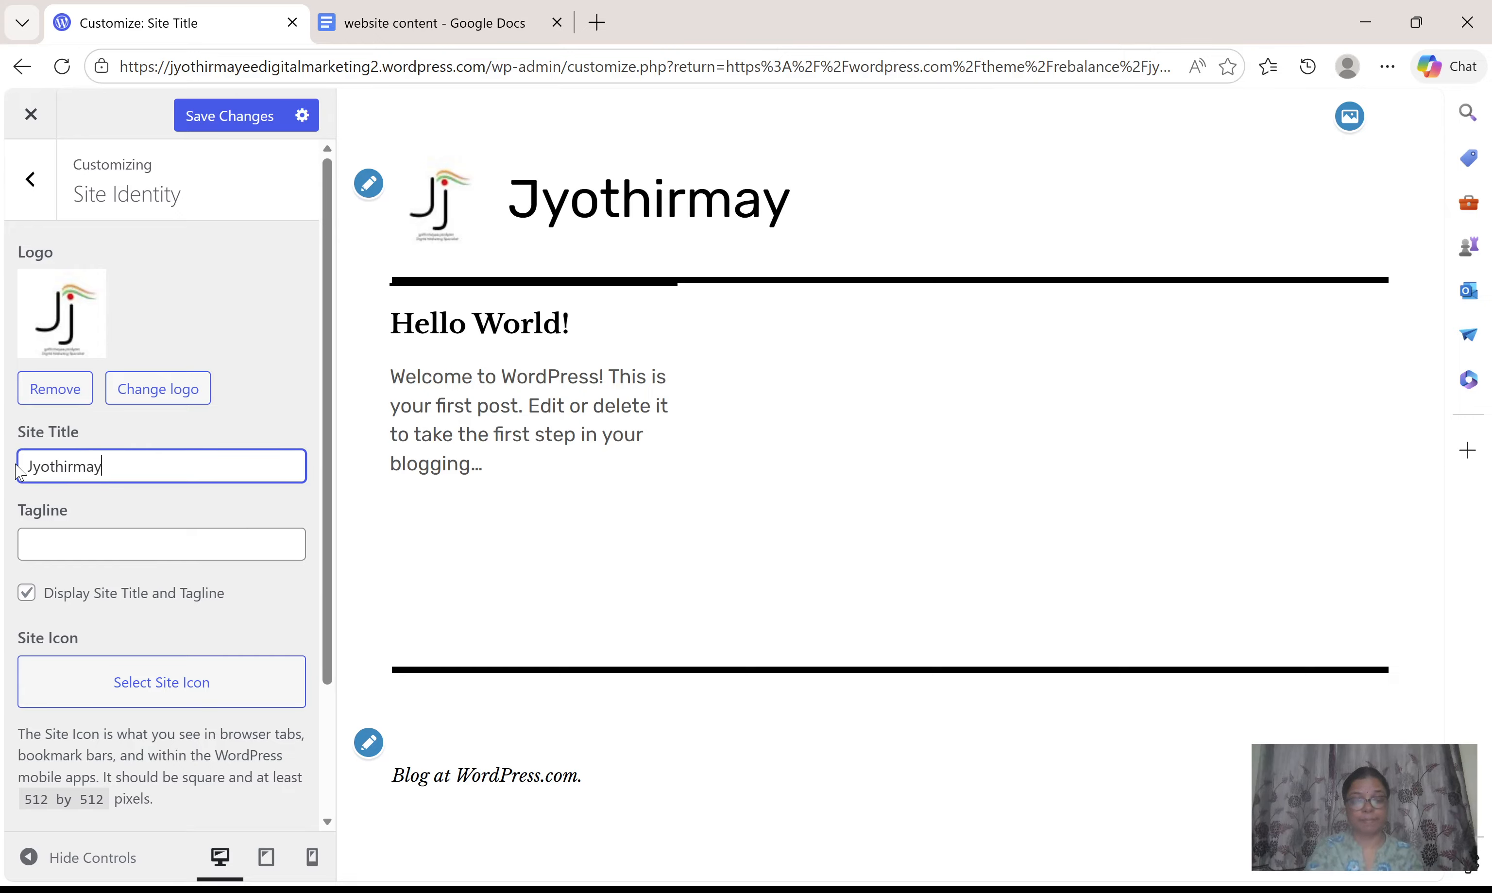
type("ee Jandyam")
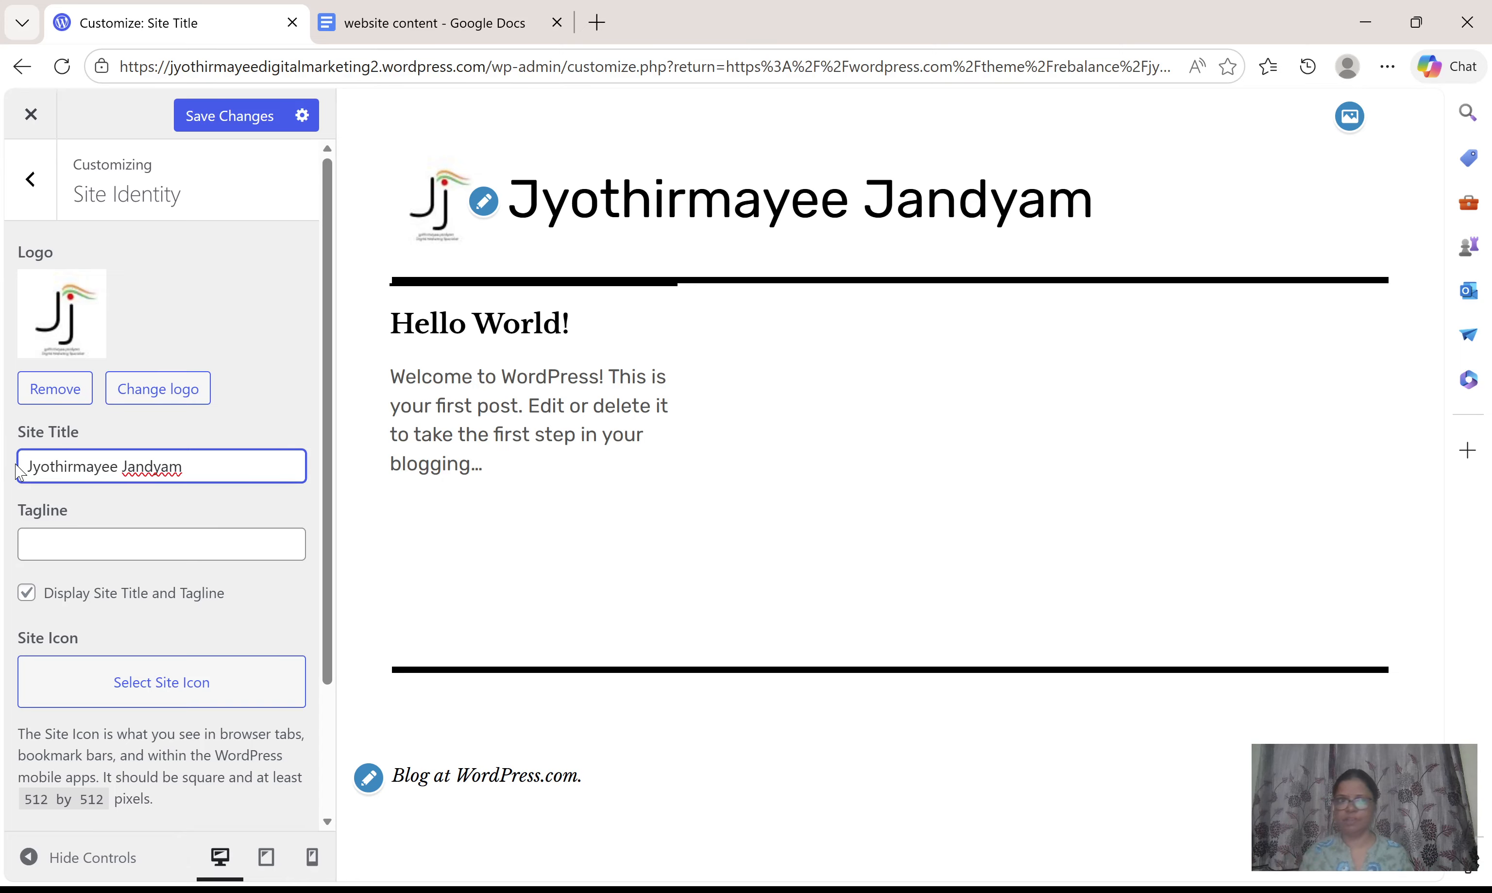
left_click(47, 547)
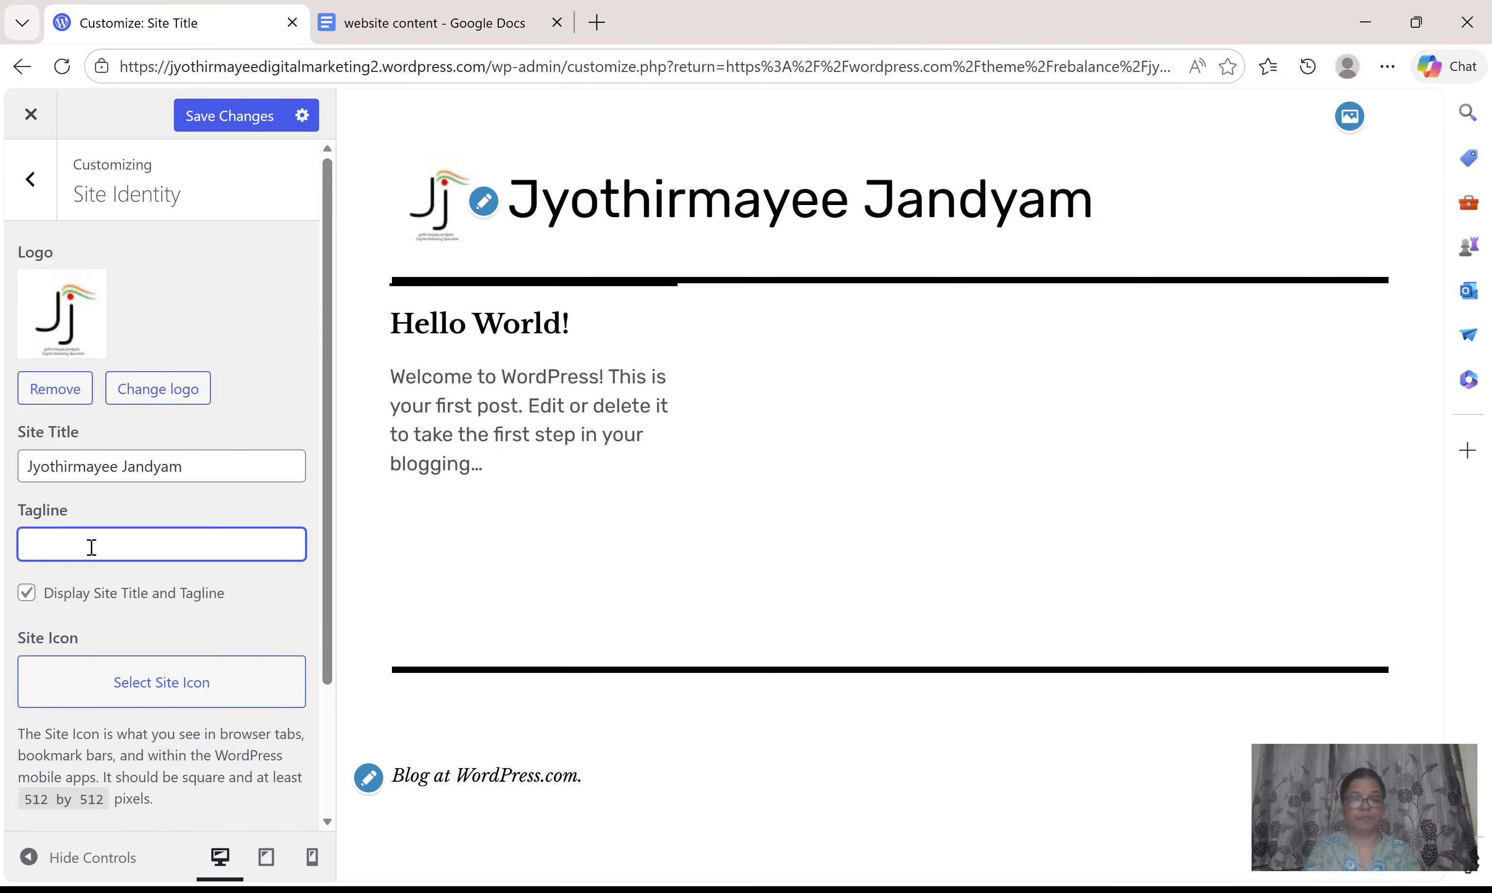
Step: Set the tagline to 'Digital Marketing Trainer from Hyderabad' and open a new browser tab
type("Digital ")
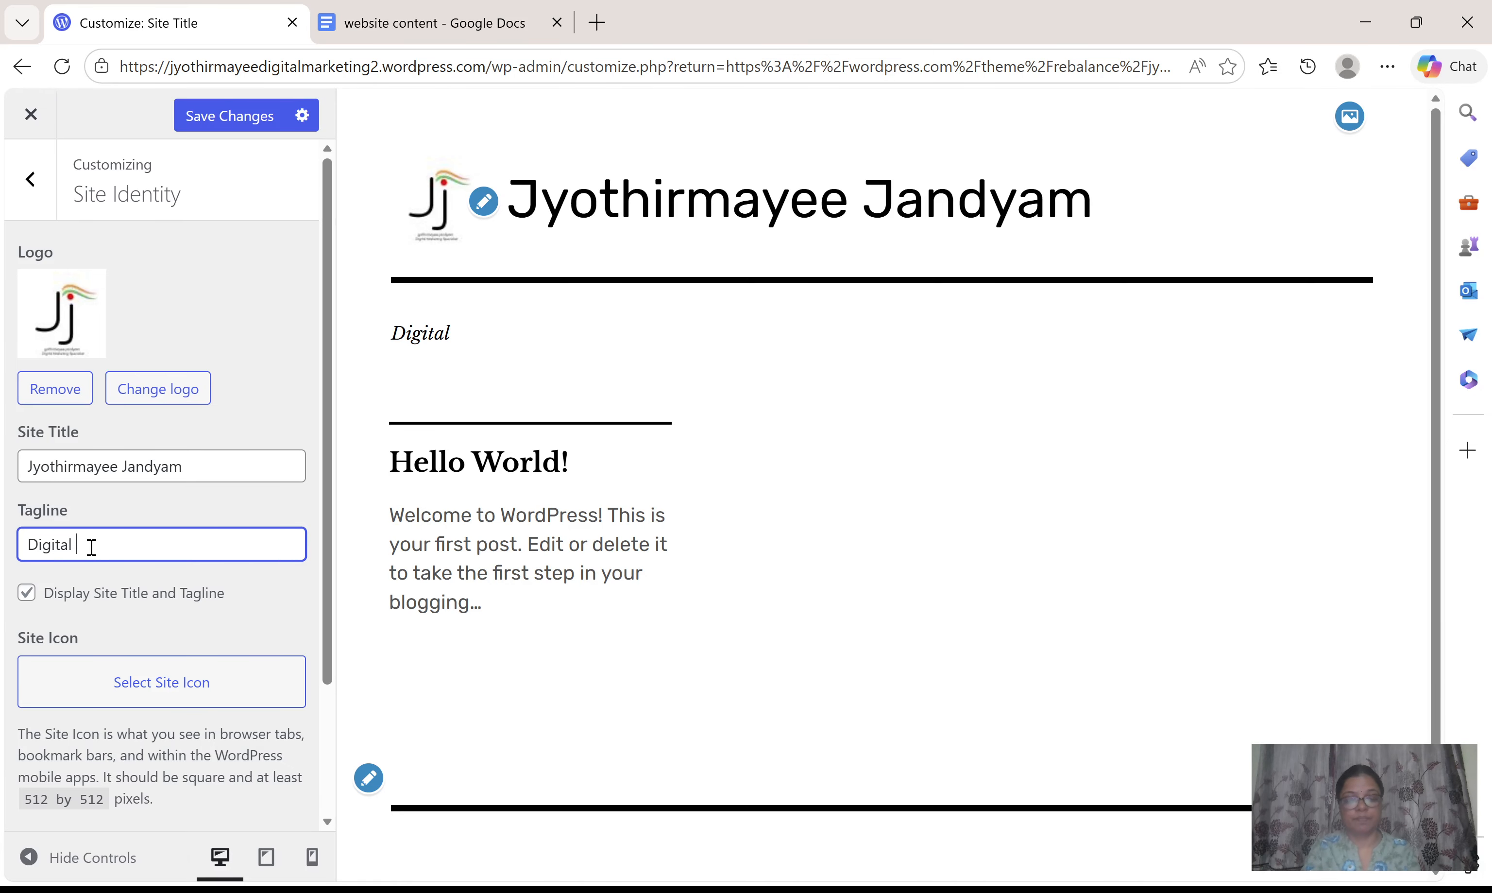
type("Marketing ")
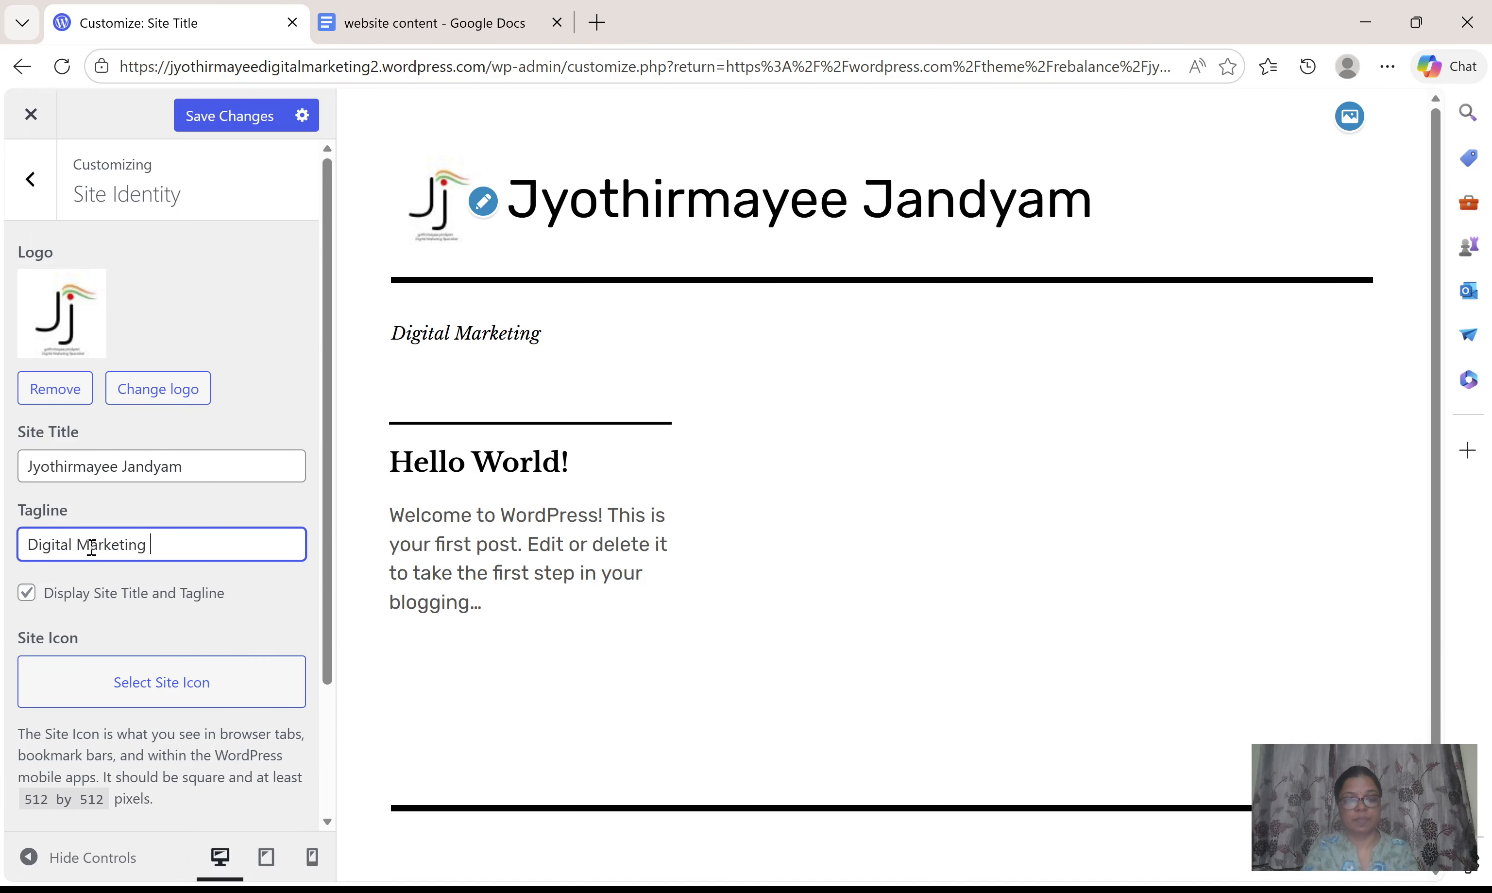
type("Trainer ")
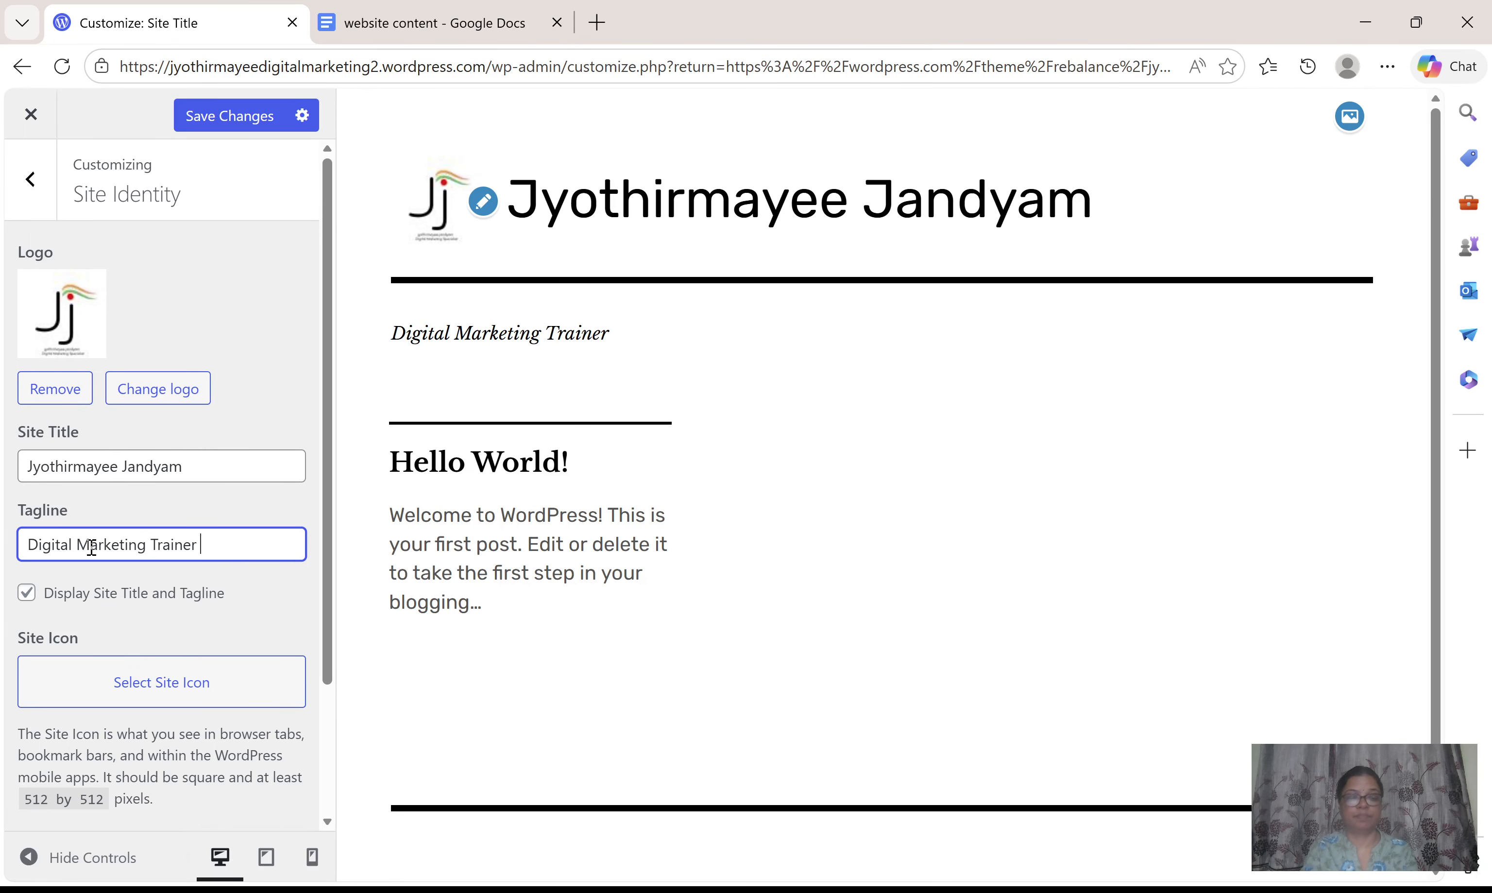
type("from Hy")
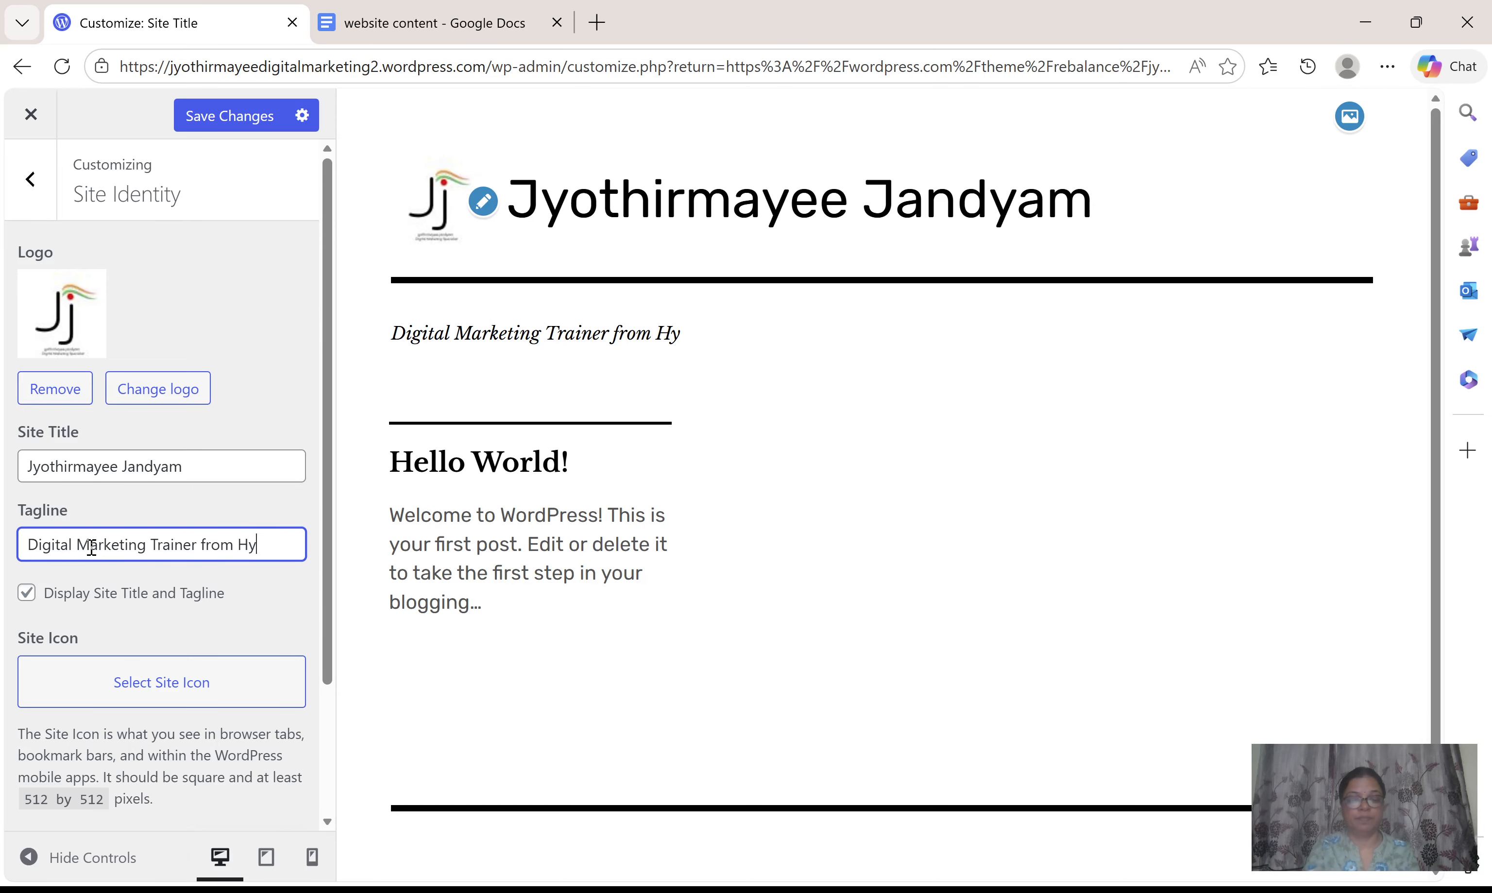
type("derabad")
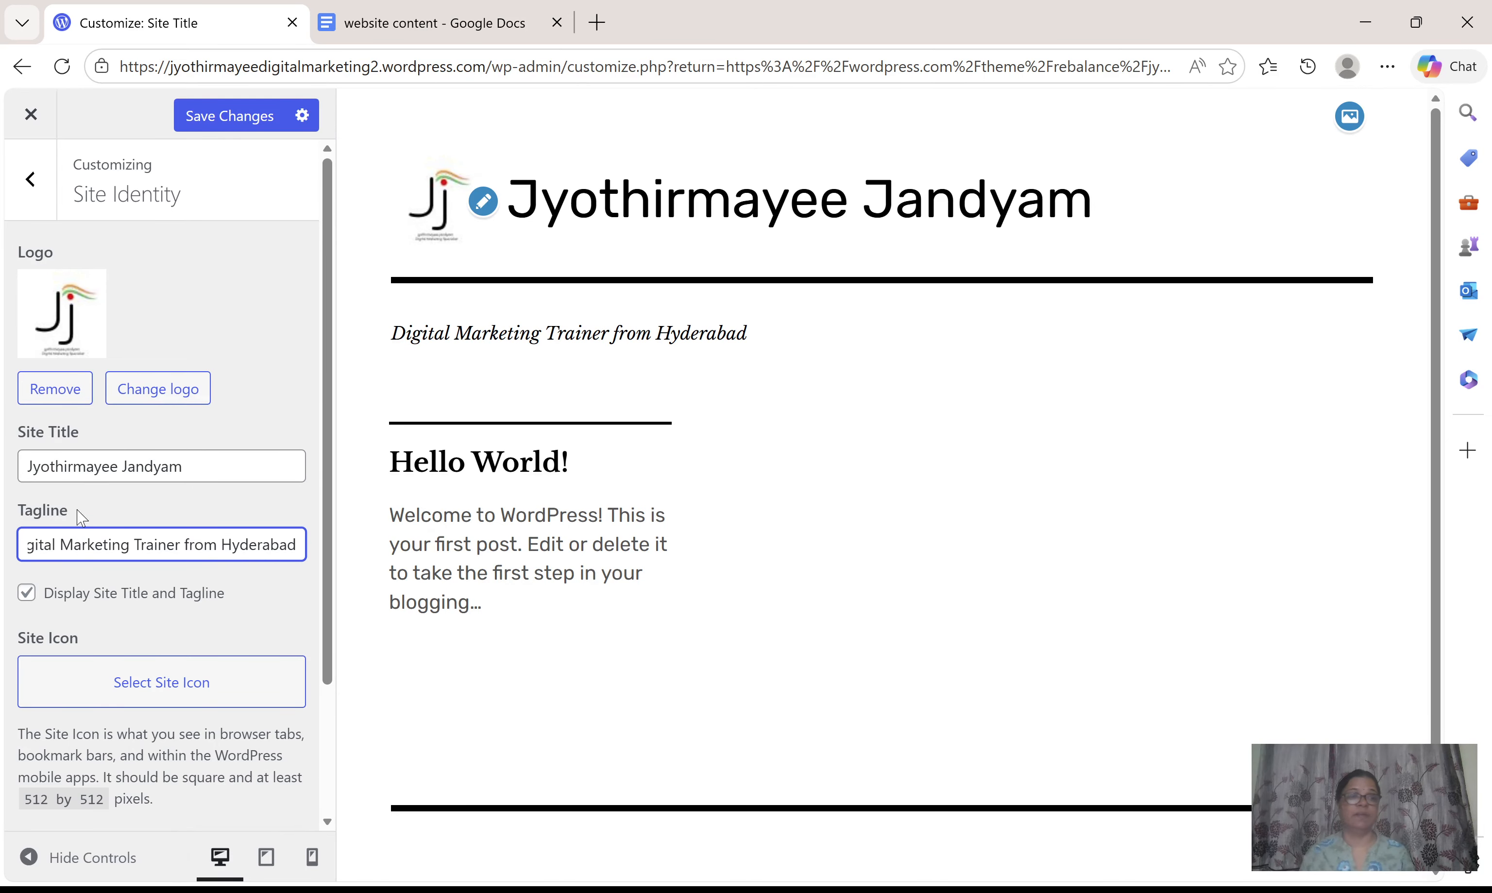
scroll(209, 530, "down", 3)
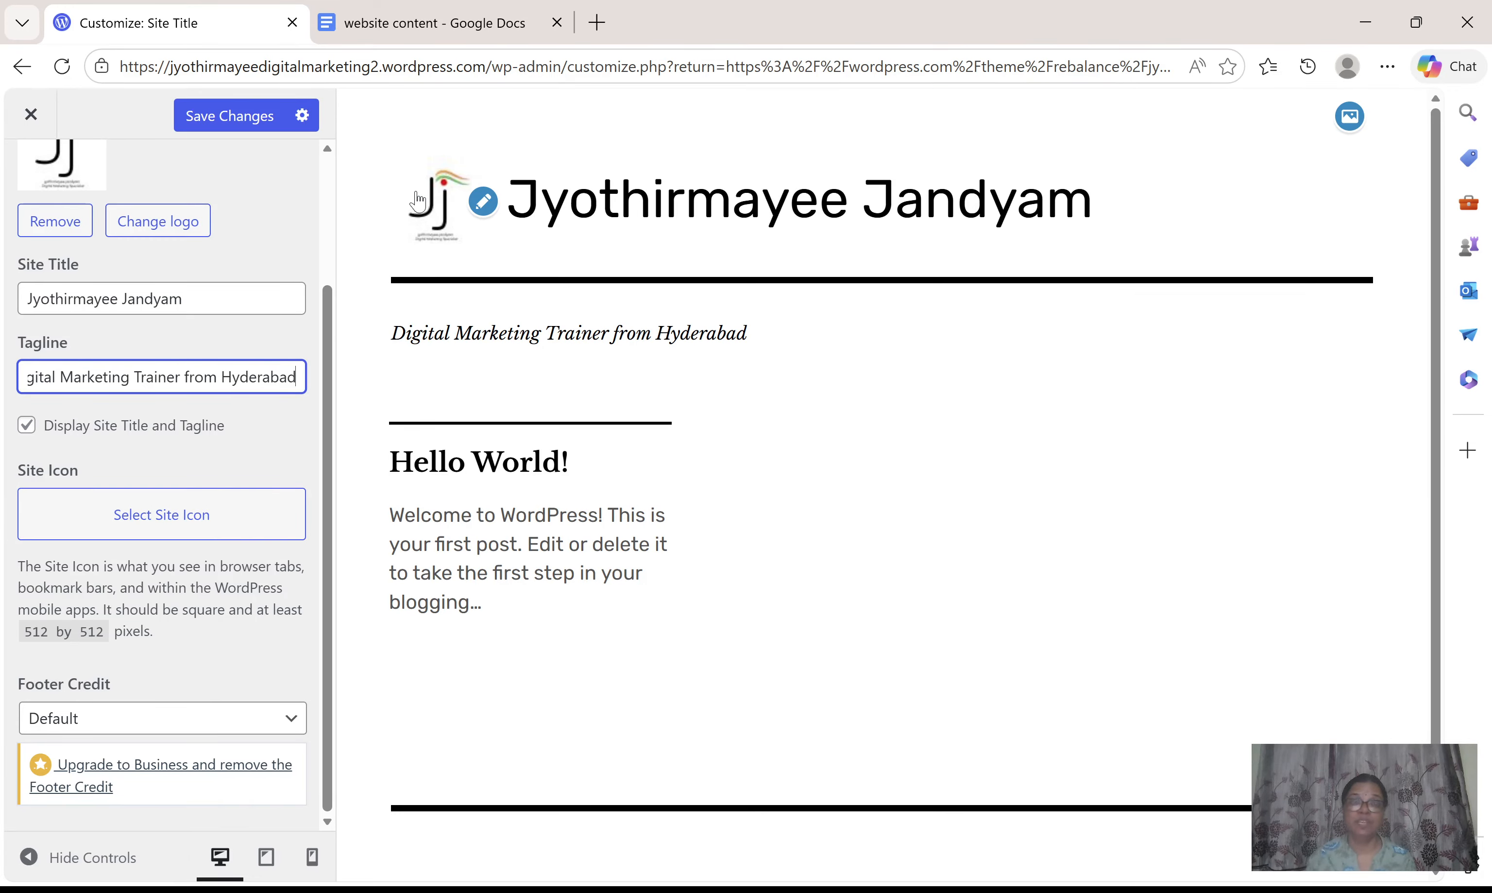
left_click(596, 23)
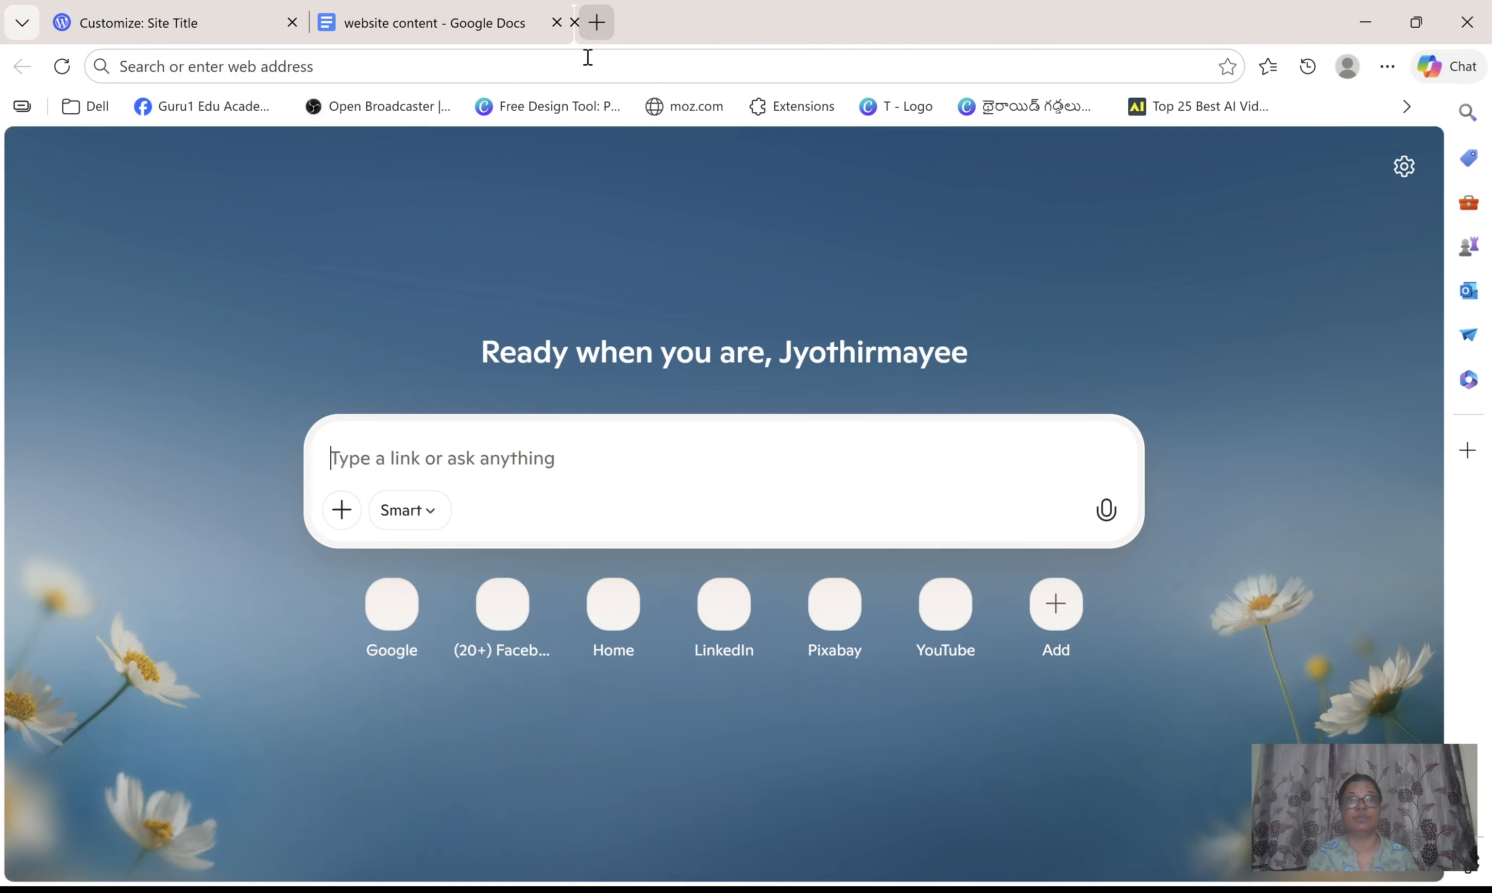
left_click(586, 64)
type("www.google.com")
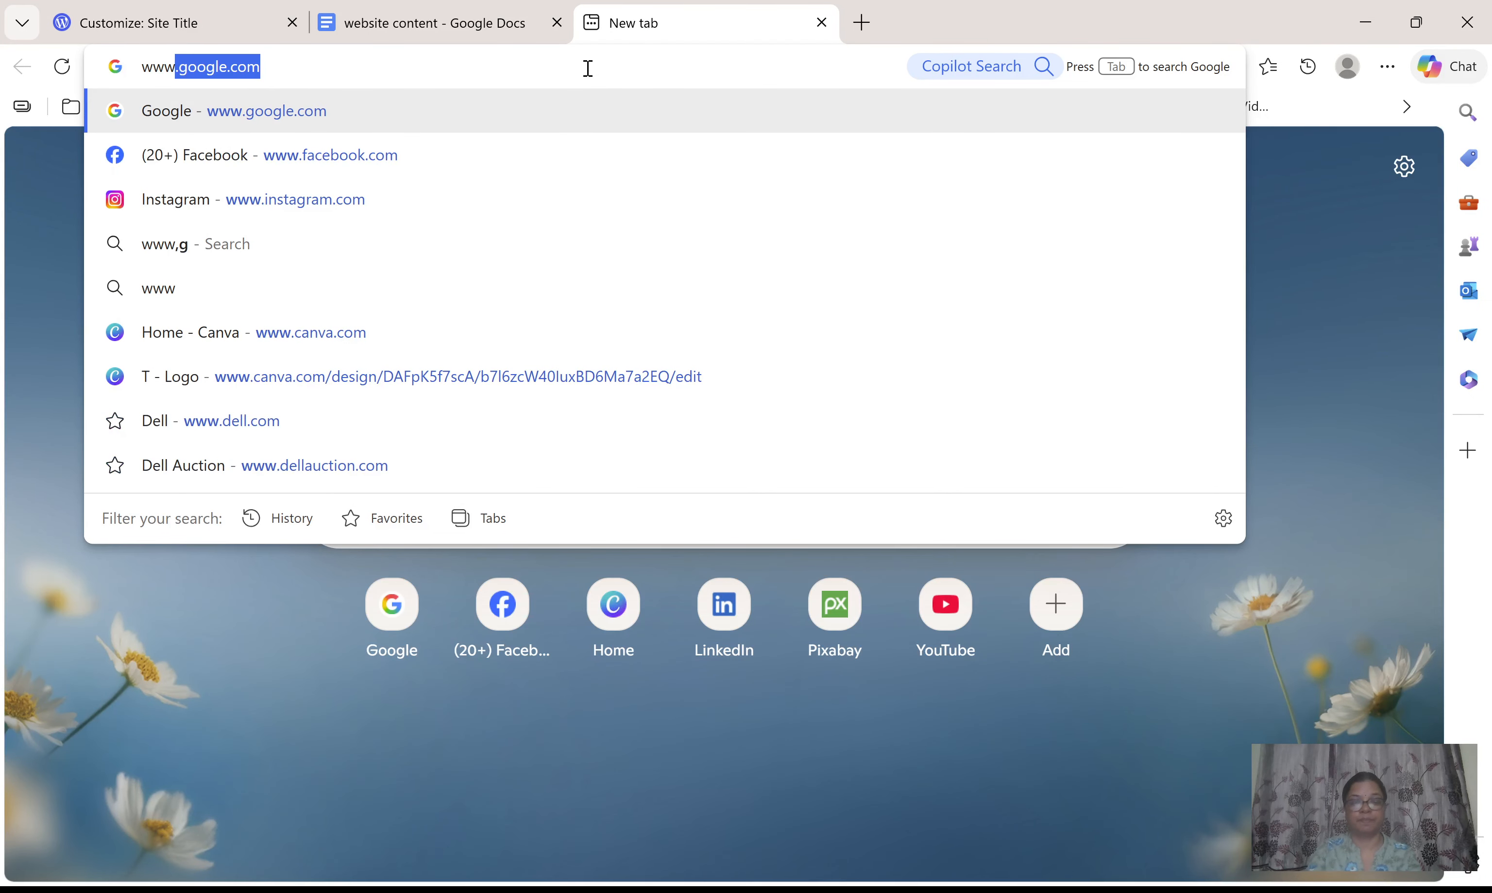
key("Return")
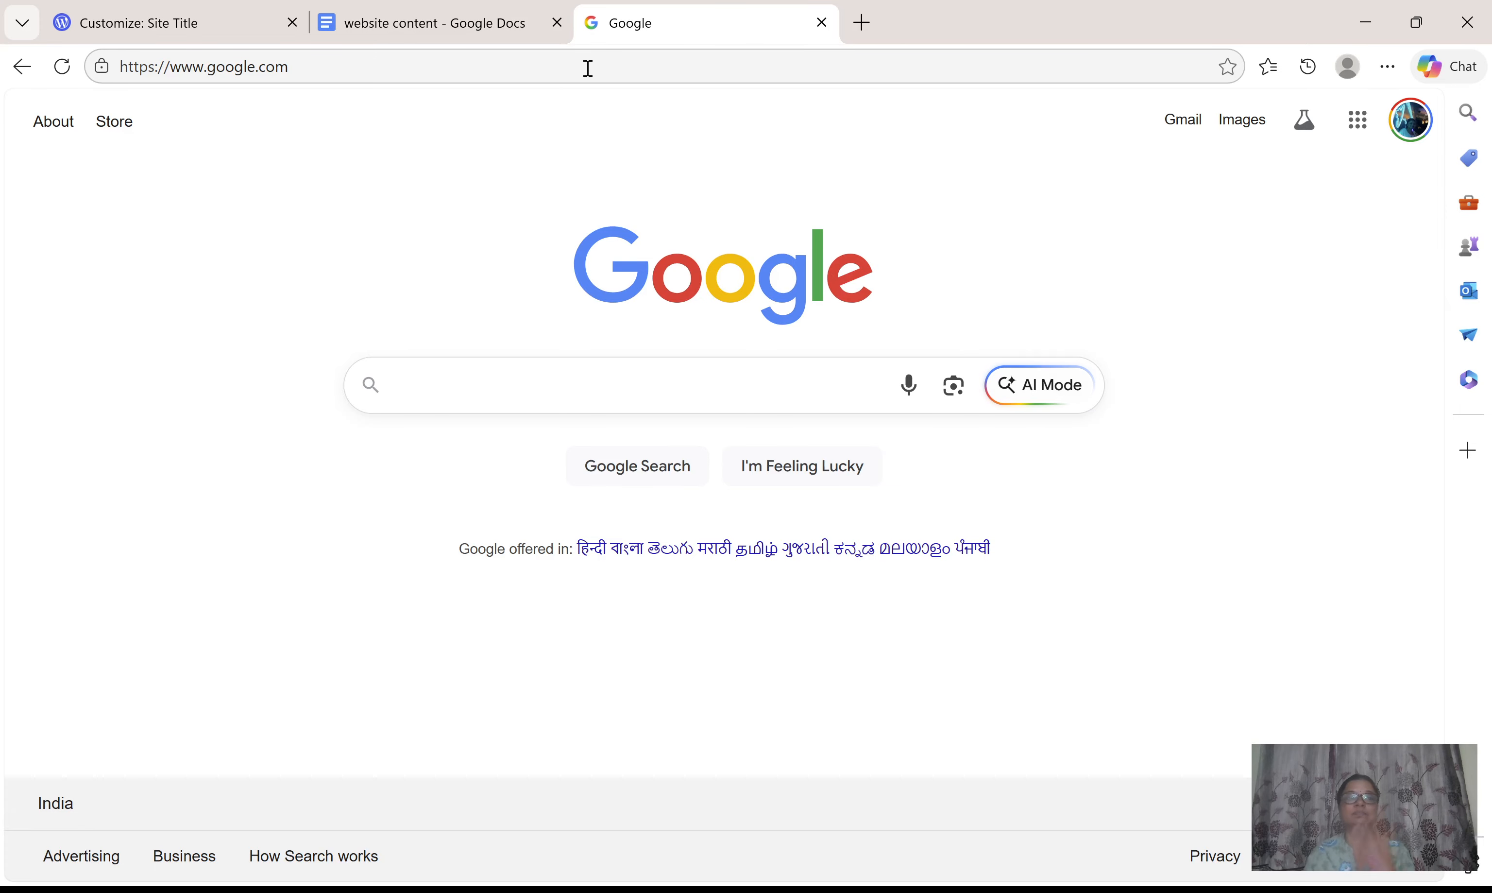
left_click(467, 42)
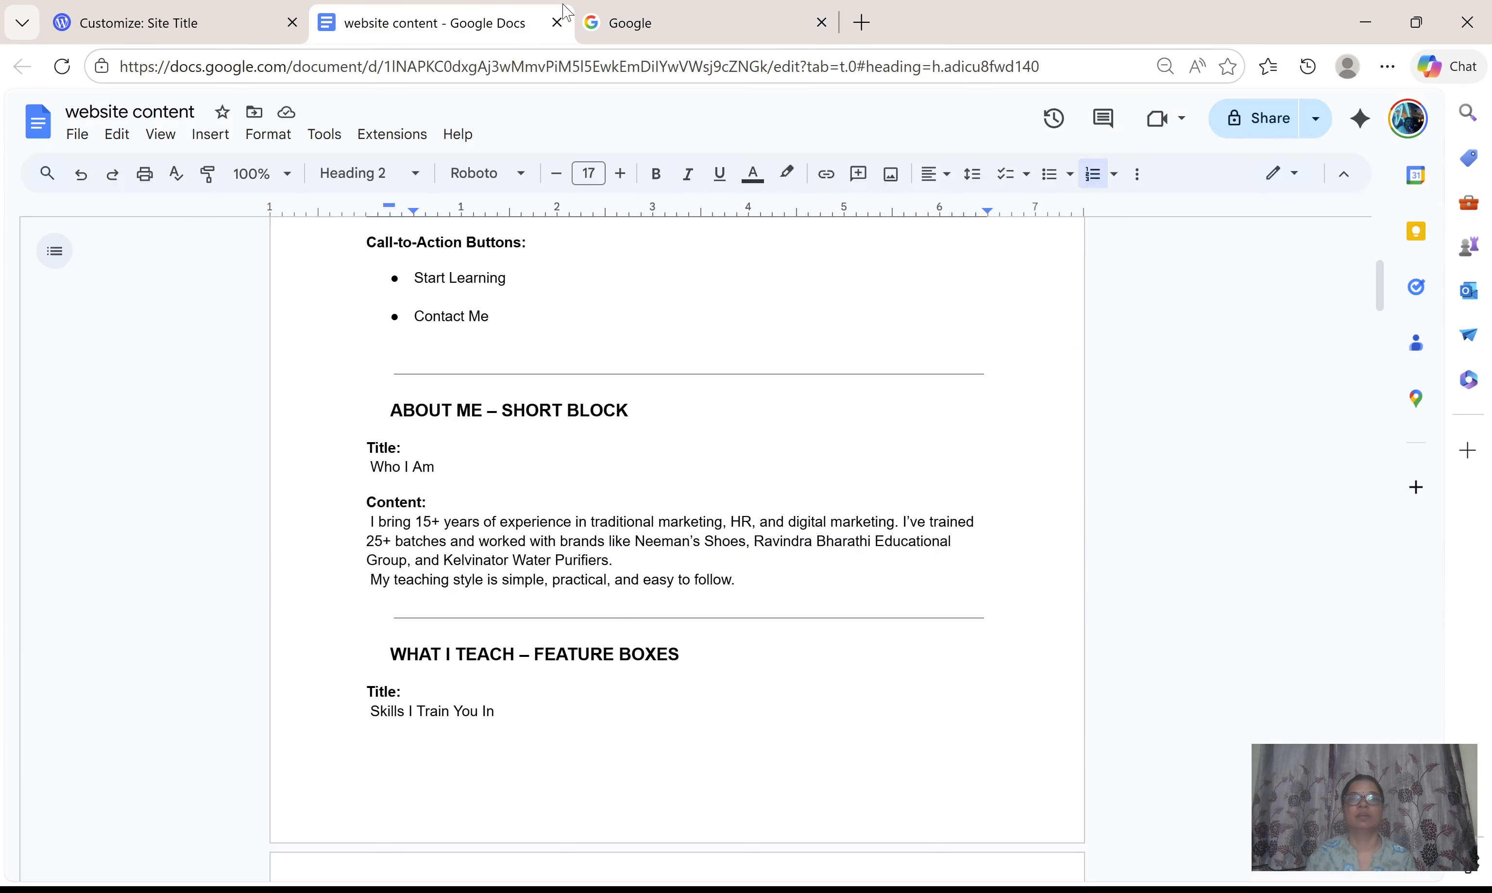
left_click(686, 23)
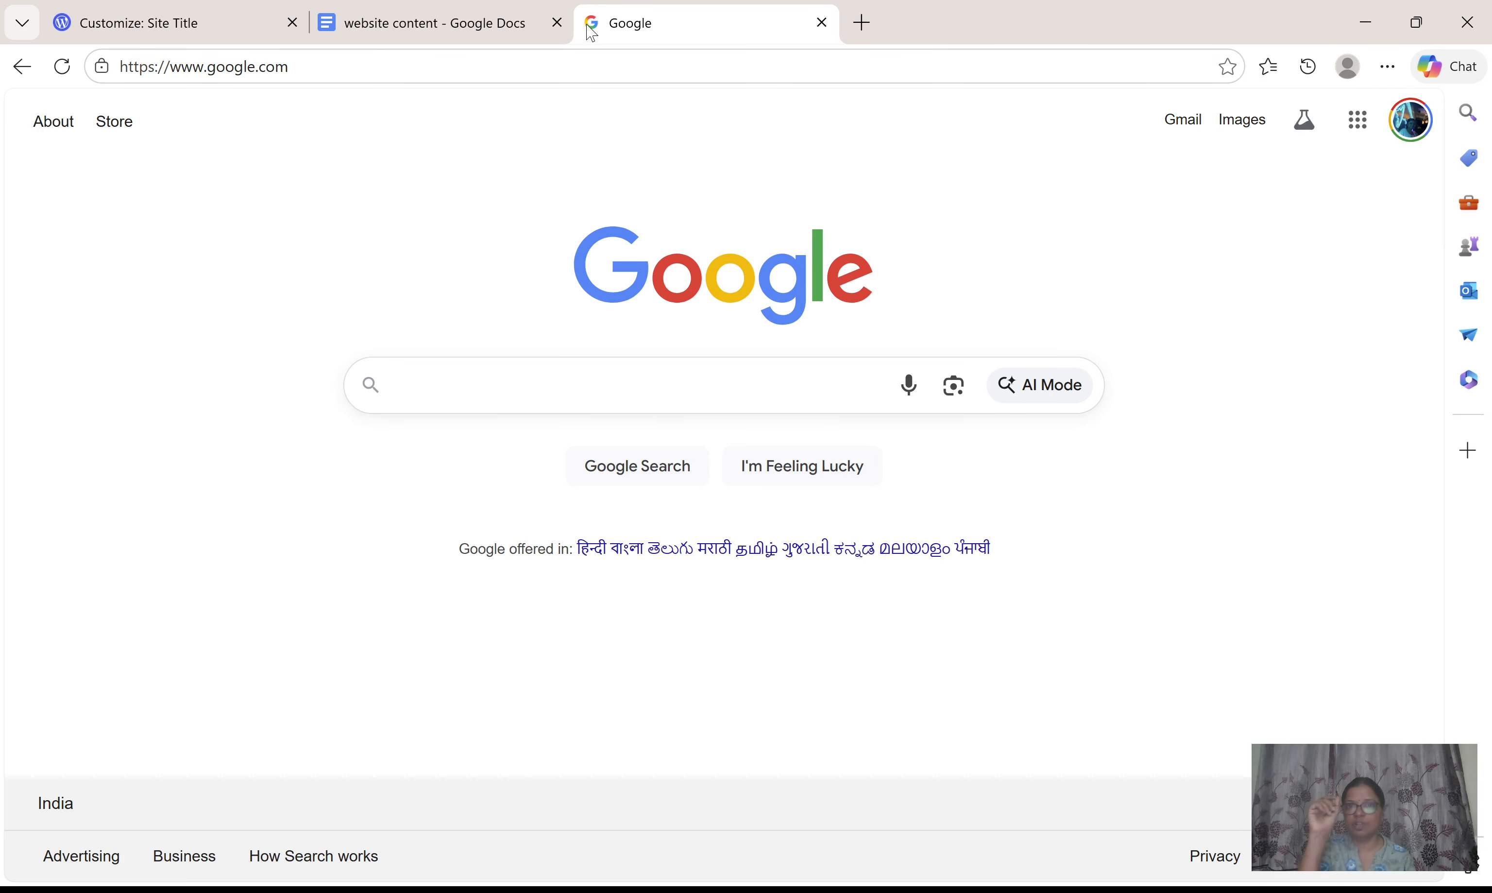
left_click(434, 59)
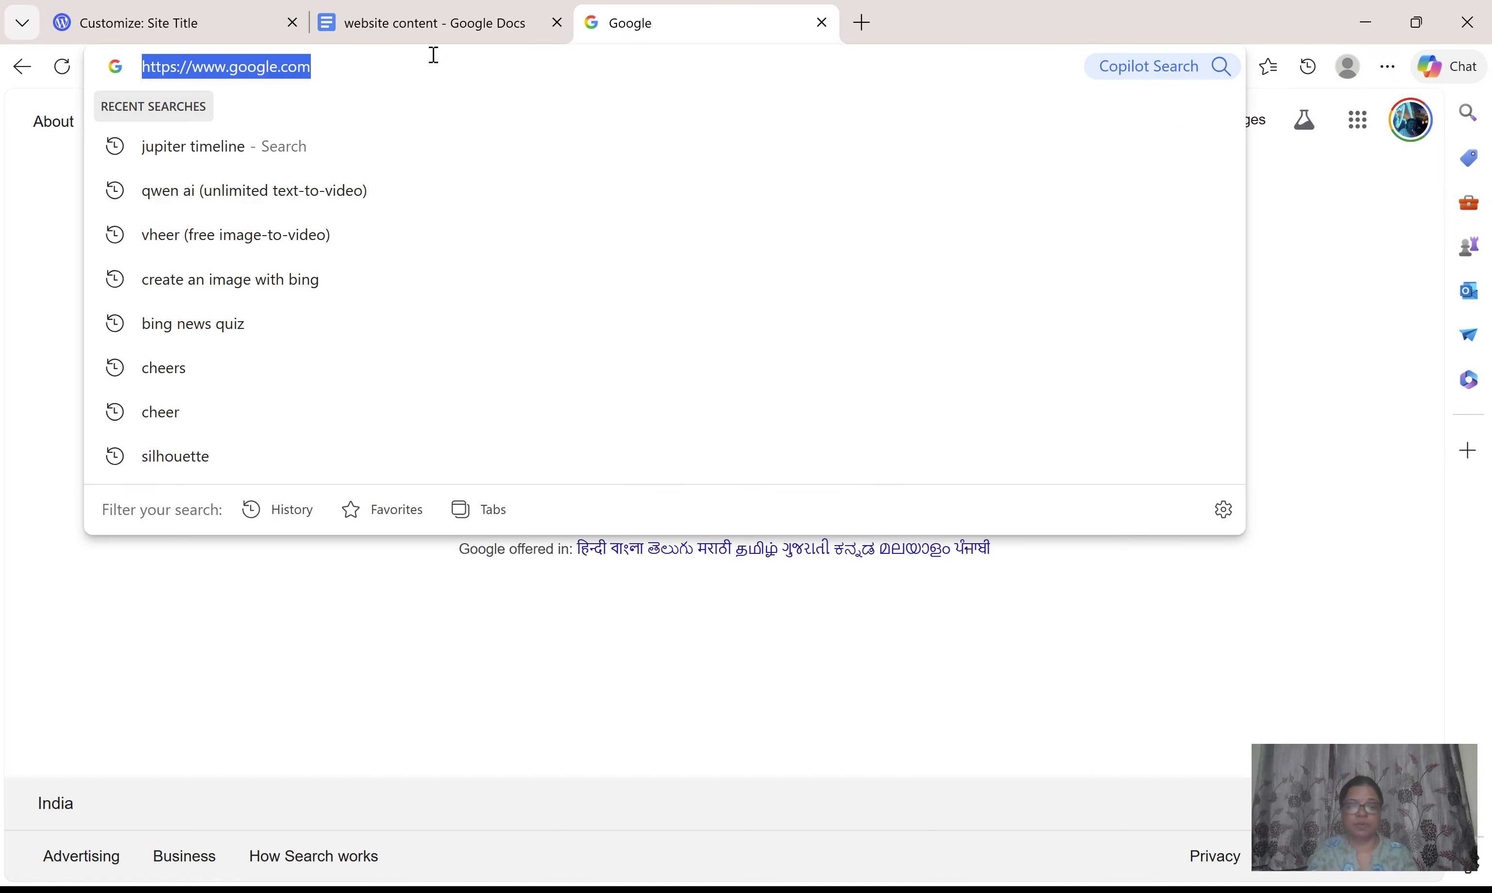
type("facebook")
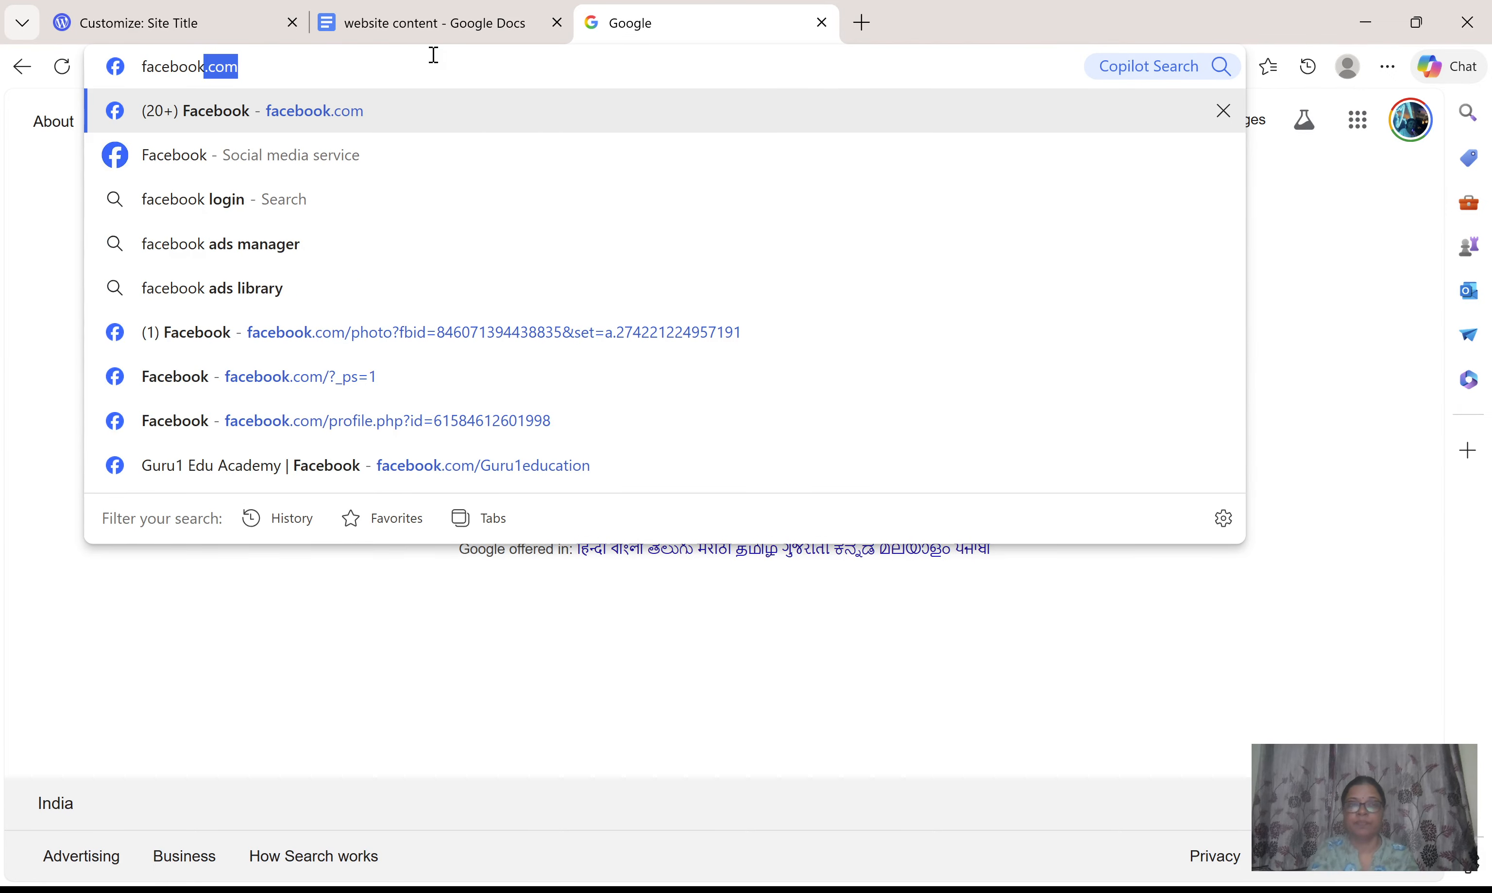
key("Return")
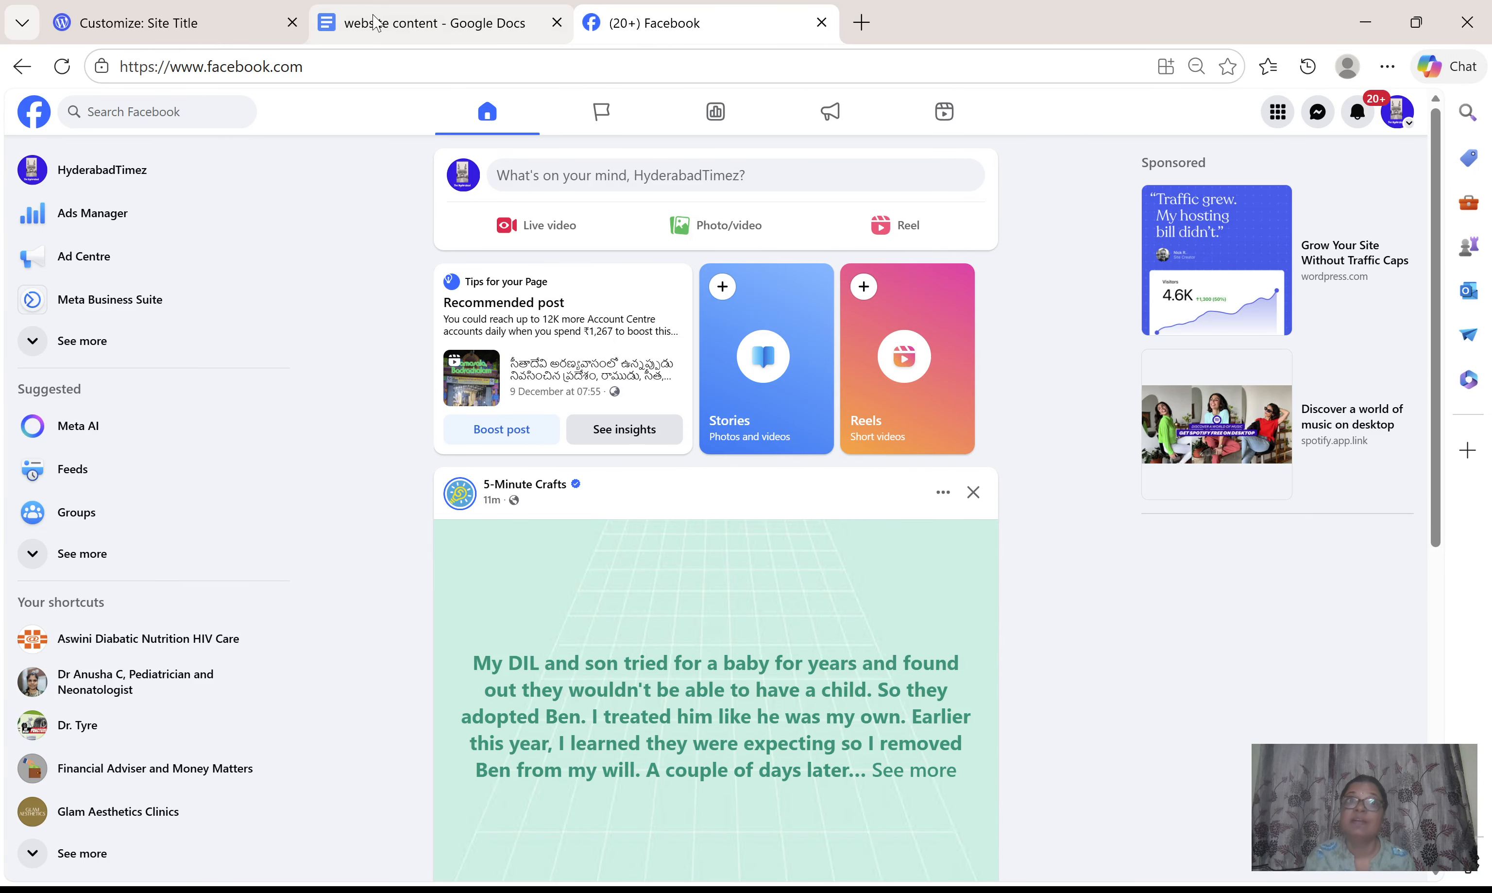
Step: Switch back to the 'Customize: Site Title' WordPress tab
left_click(209, 23)
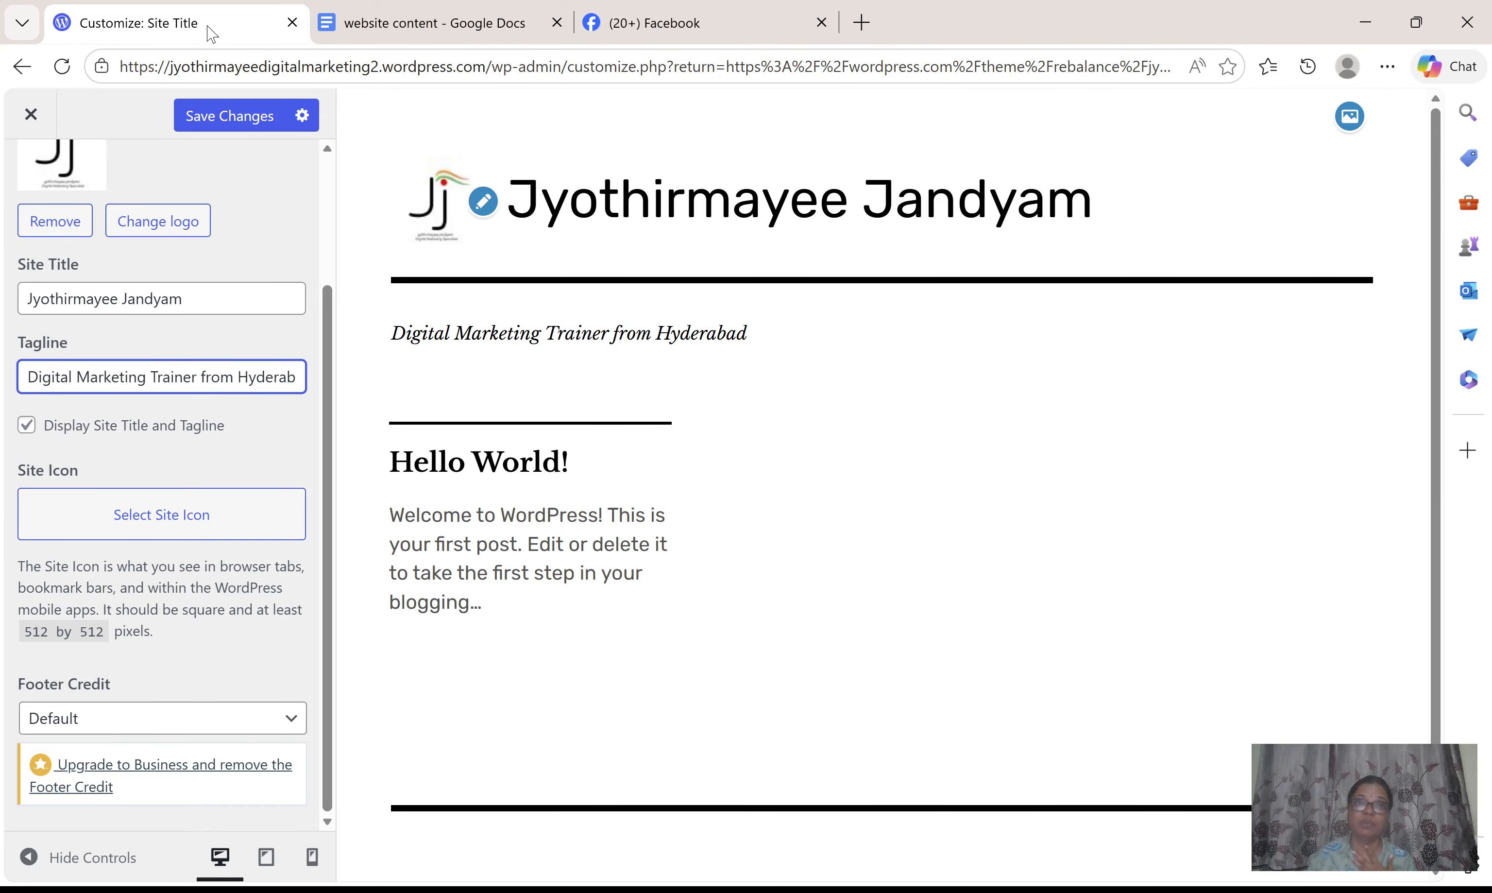
Step: Set the cropped JJ logo image as the Site Icon, then expand the Footer Credit choices
left_click(199, 528)
left_click(133, 405)
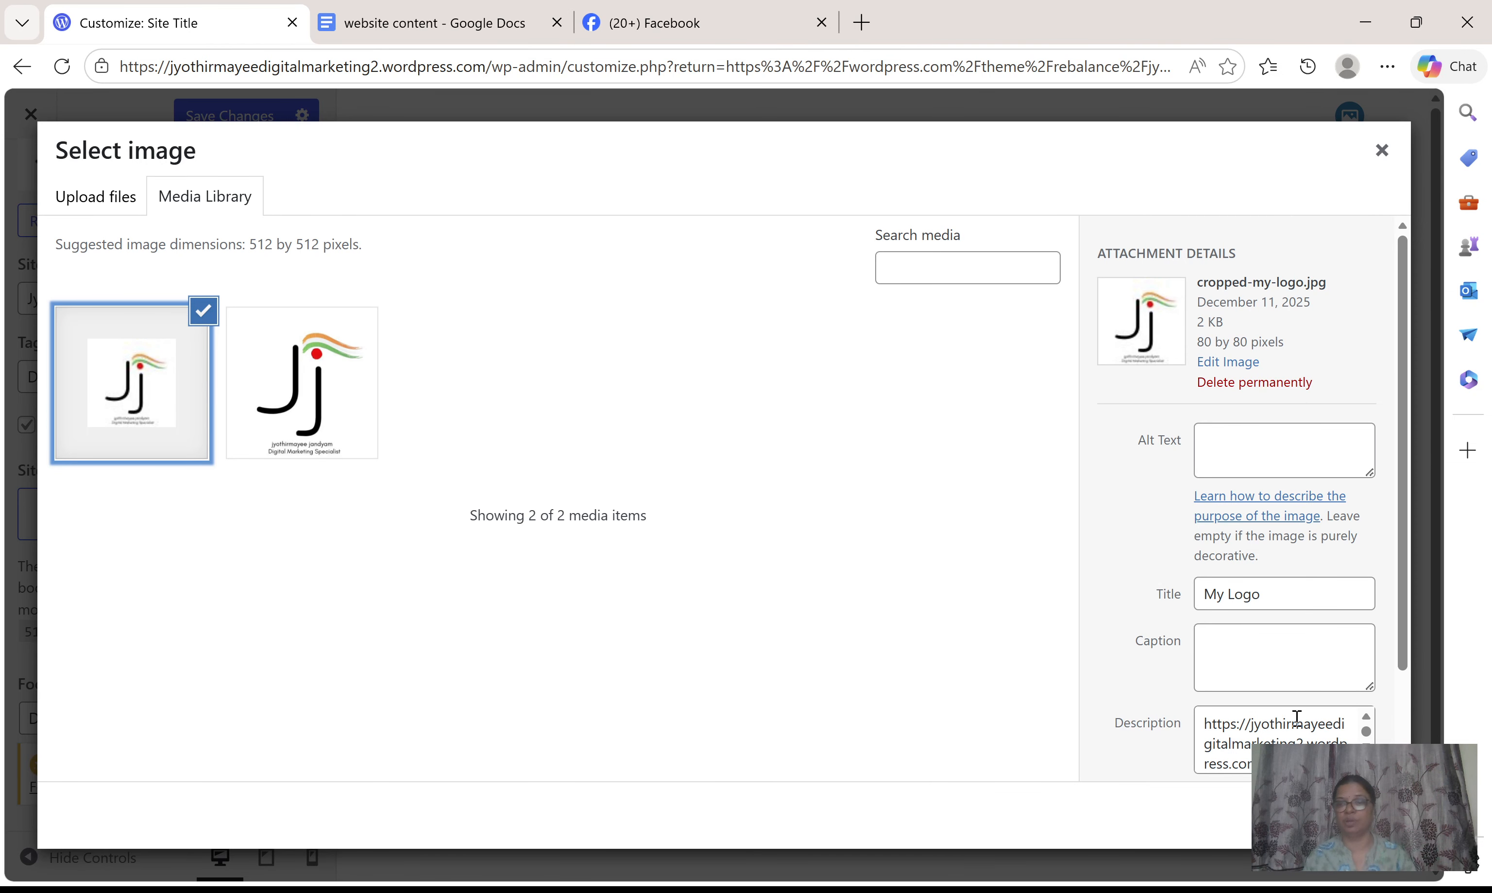
left_click(1361, 817)
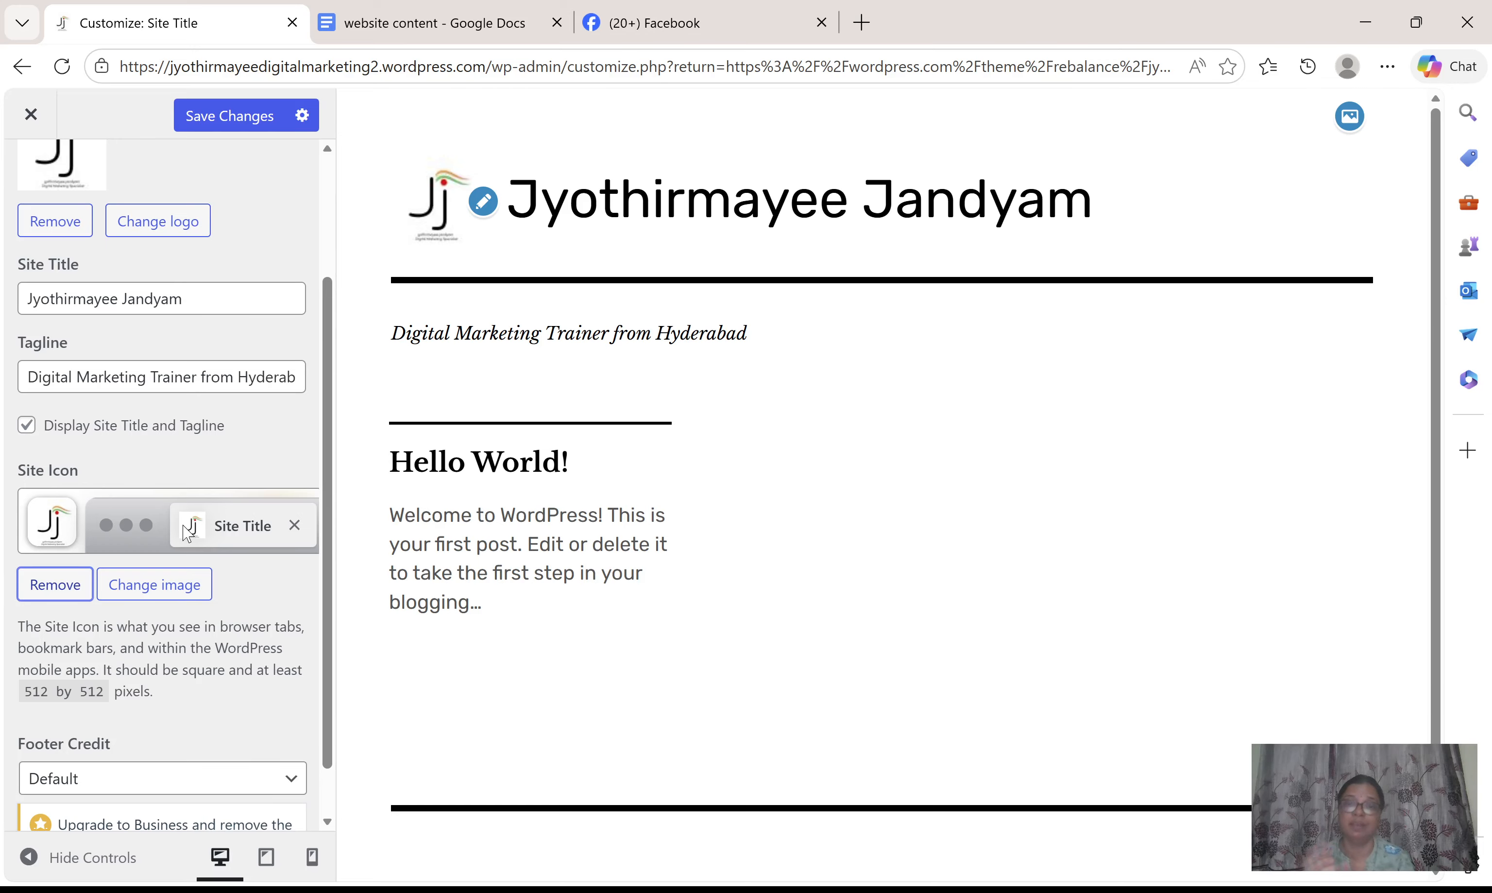
scroll(210, 630, "down", 1)
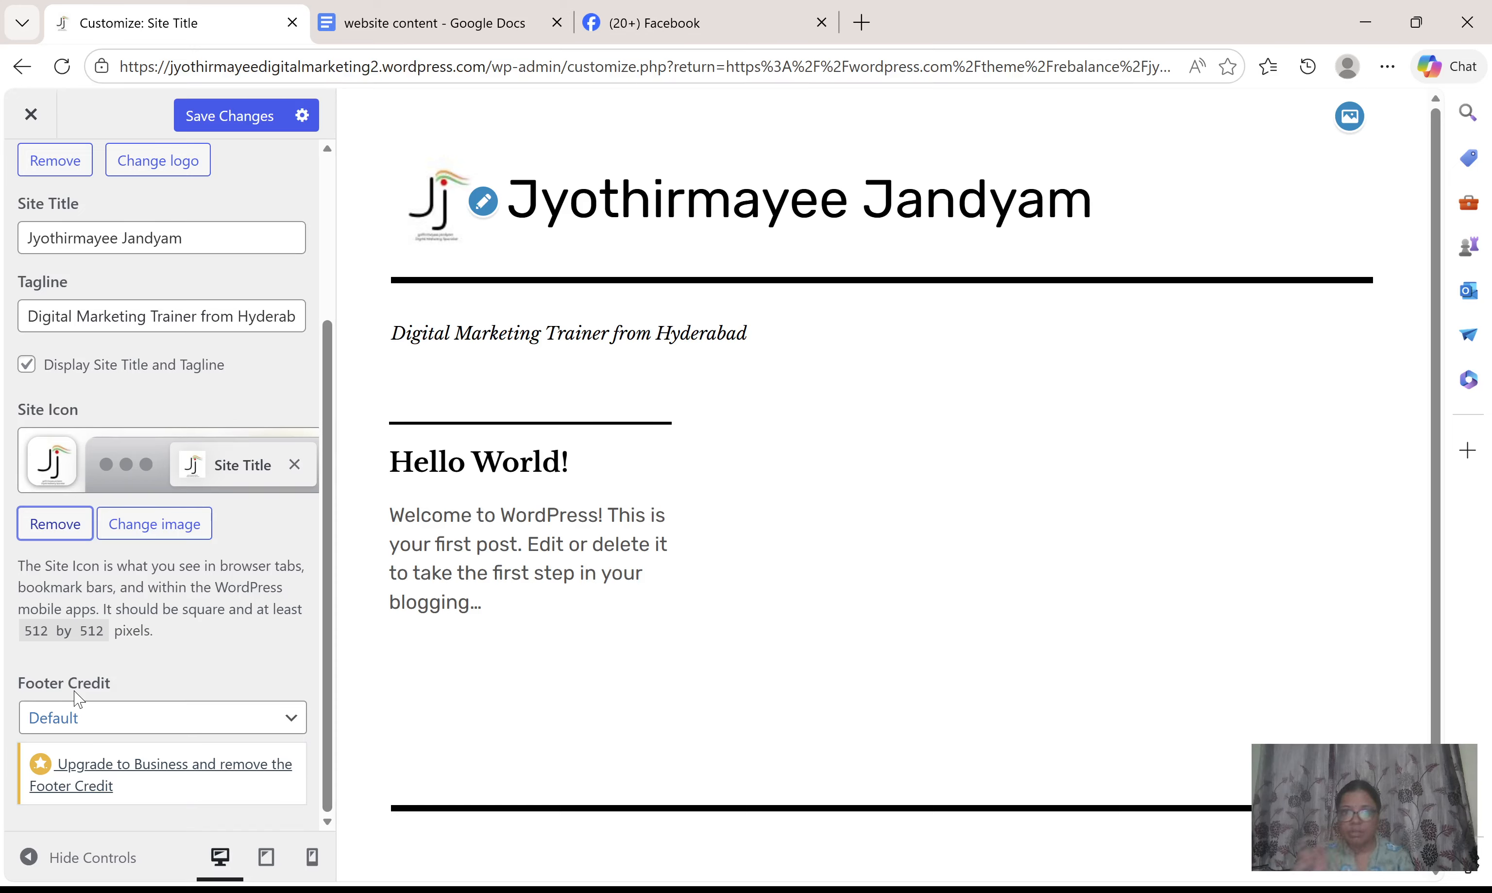
left_click(295, 722)
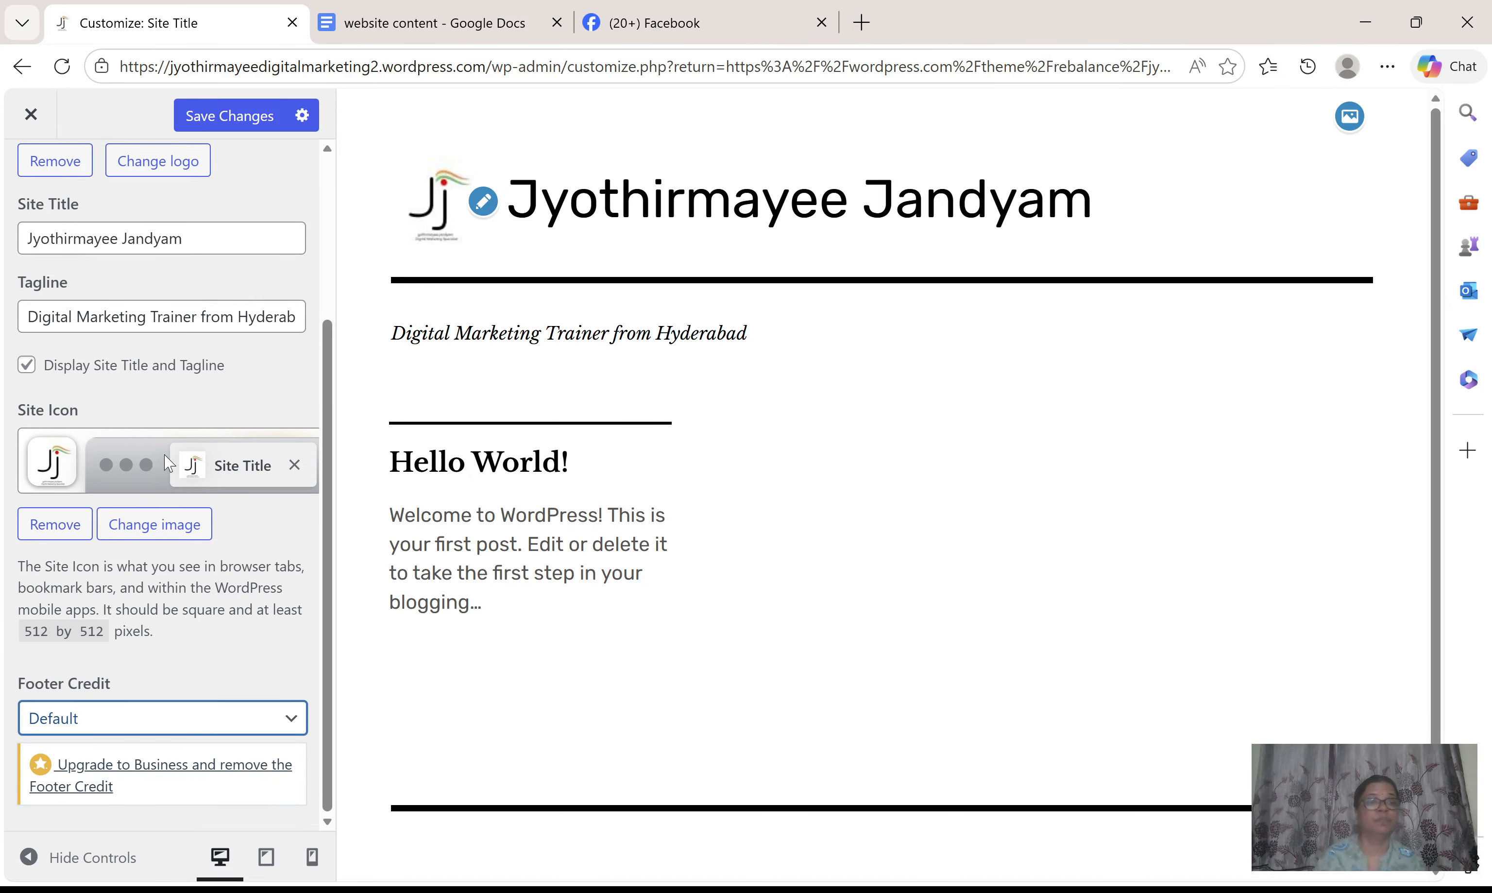
Step: Preview each Footer Credit wording, then settle on the WordPress.com Logo credit
key("Down")
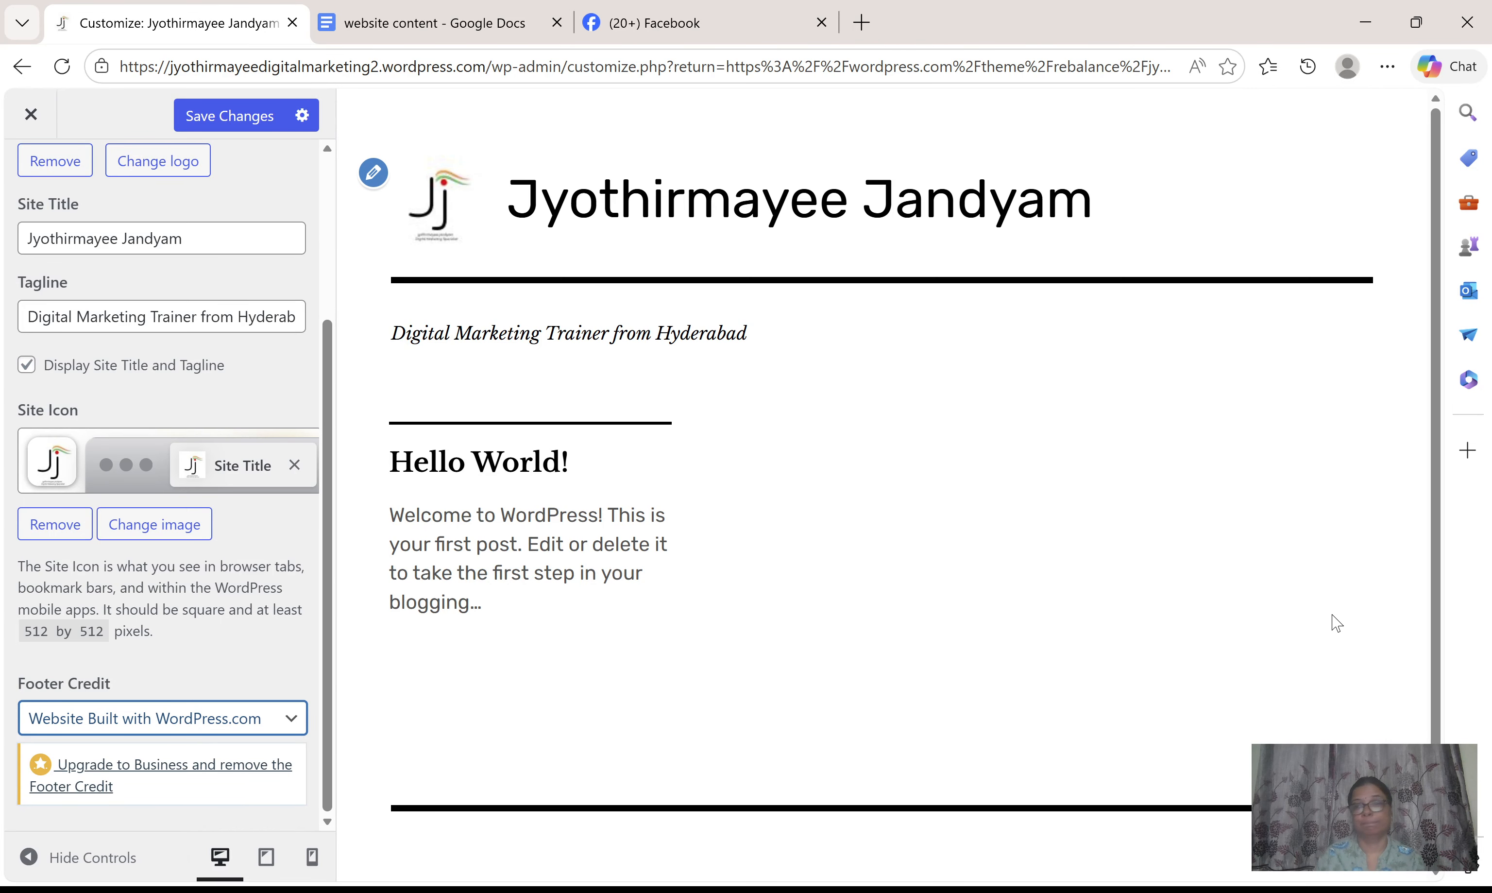
scroll(1333, 622, "down", 2)
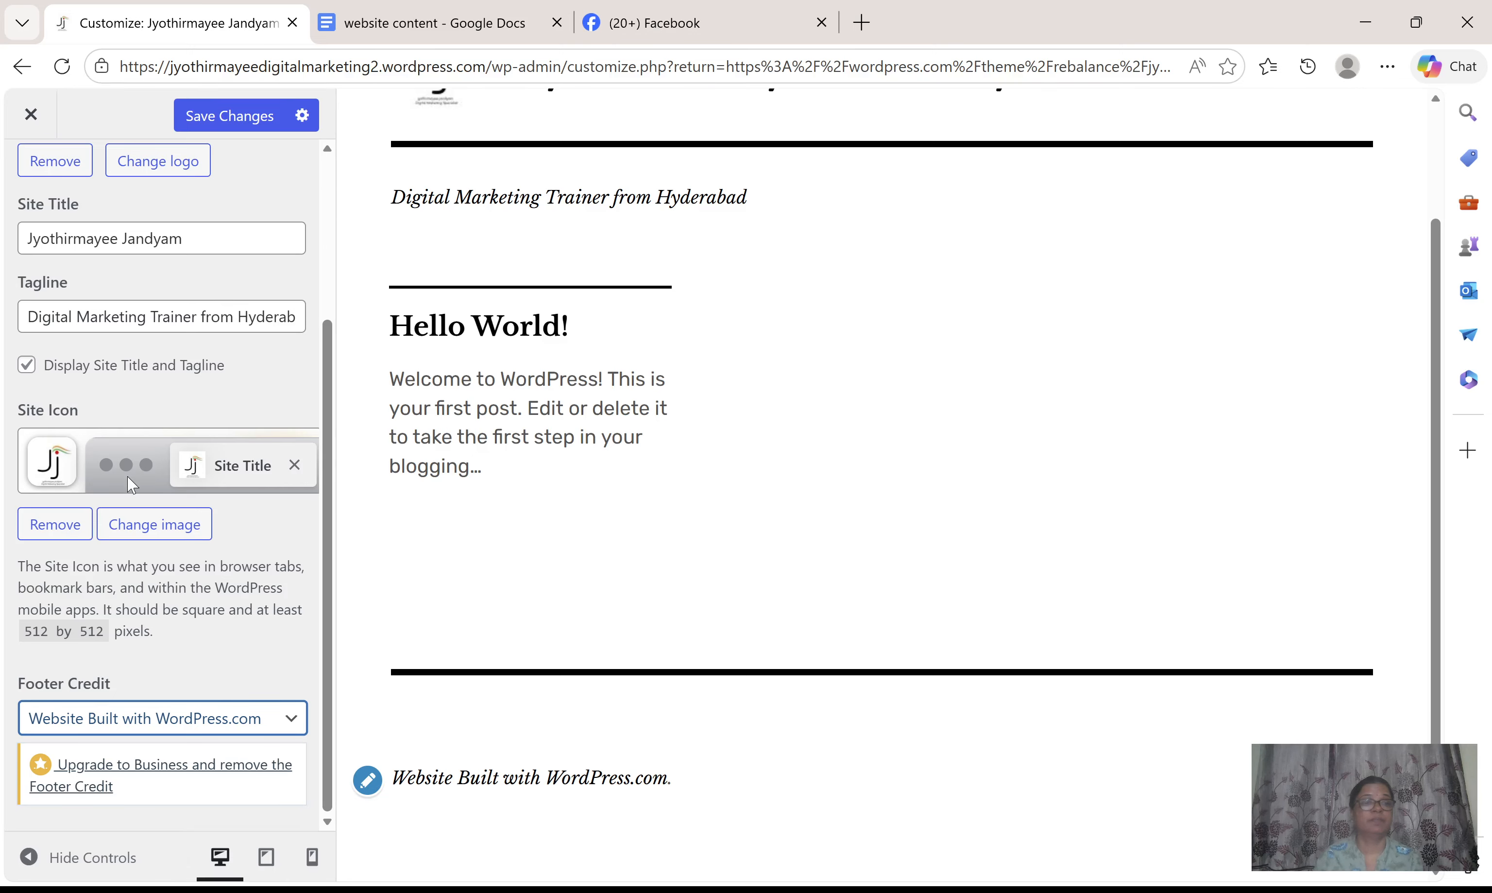
key("Down")
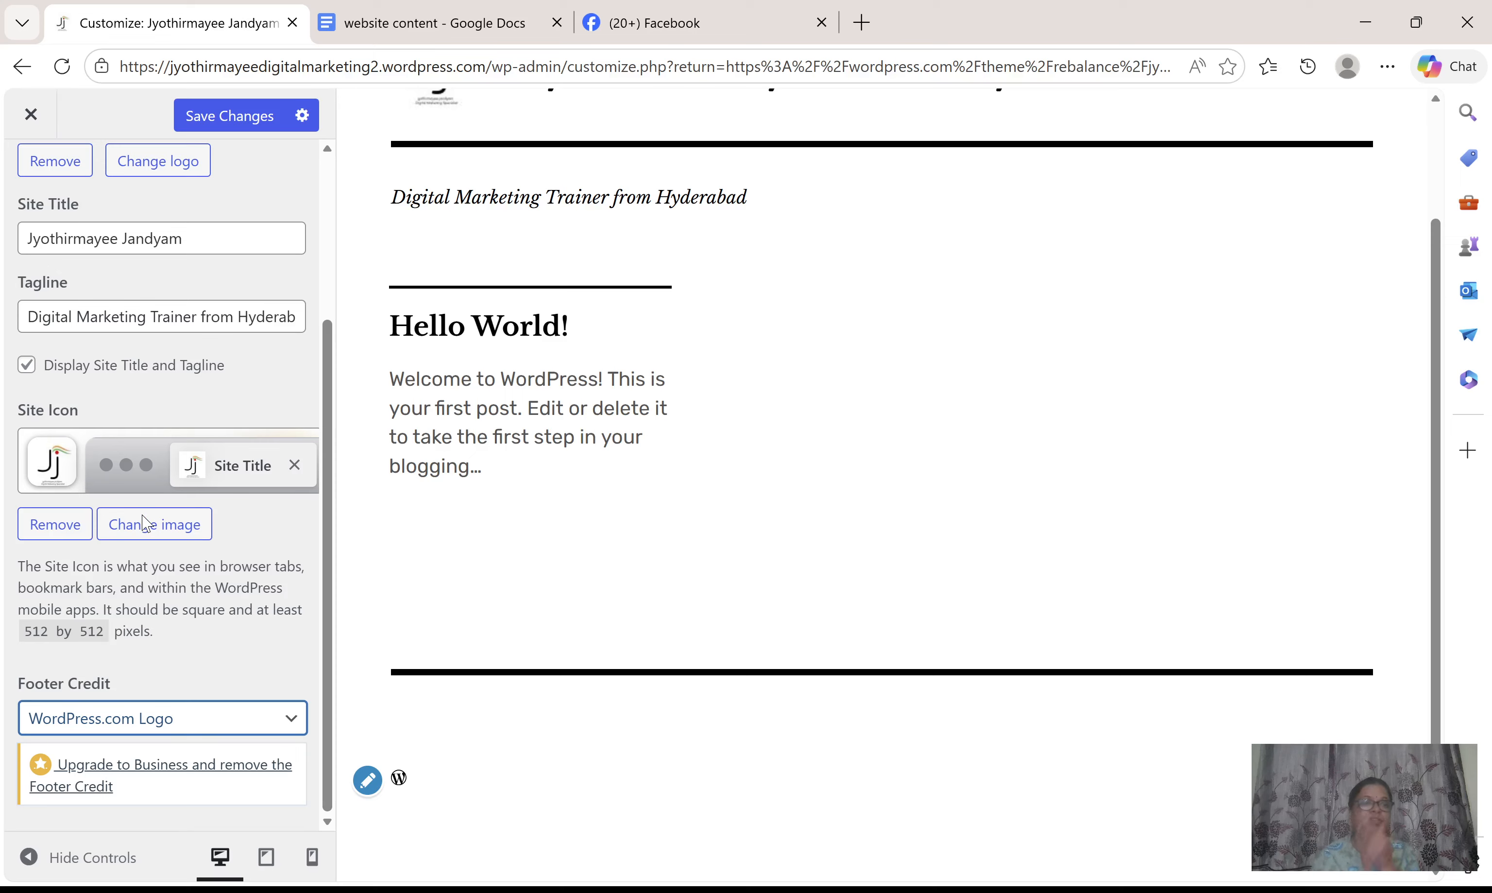
key("Up")
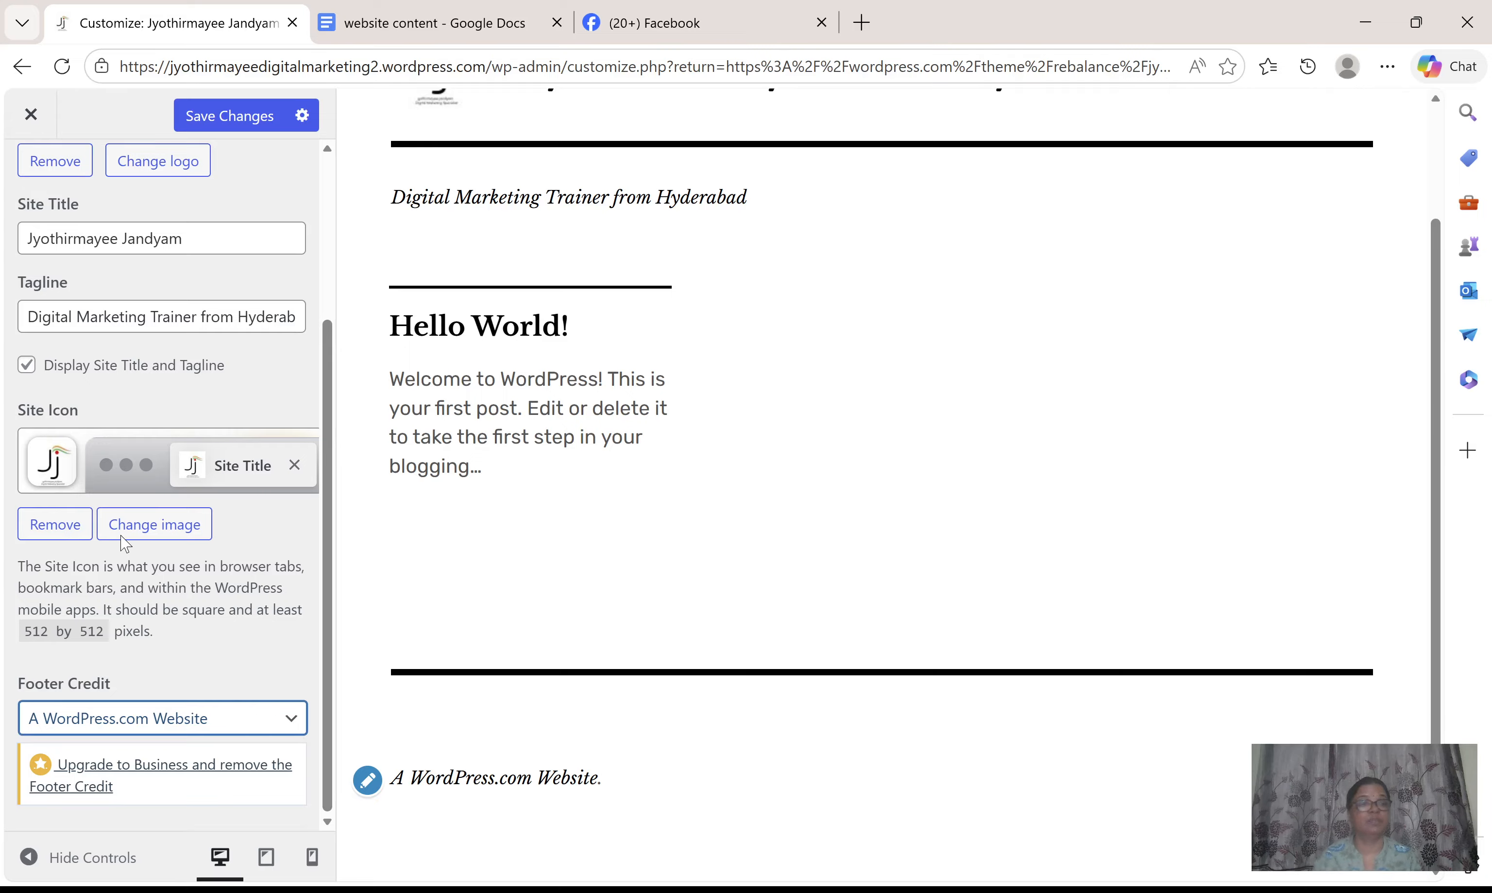
key("Up")
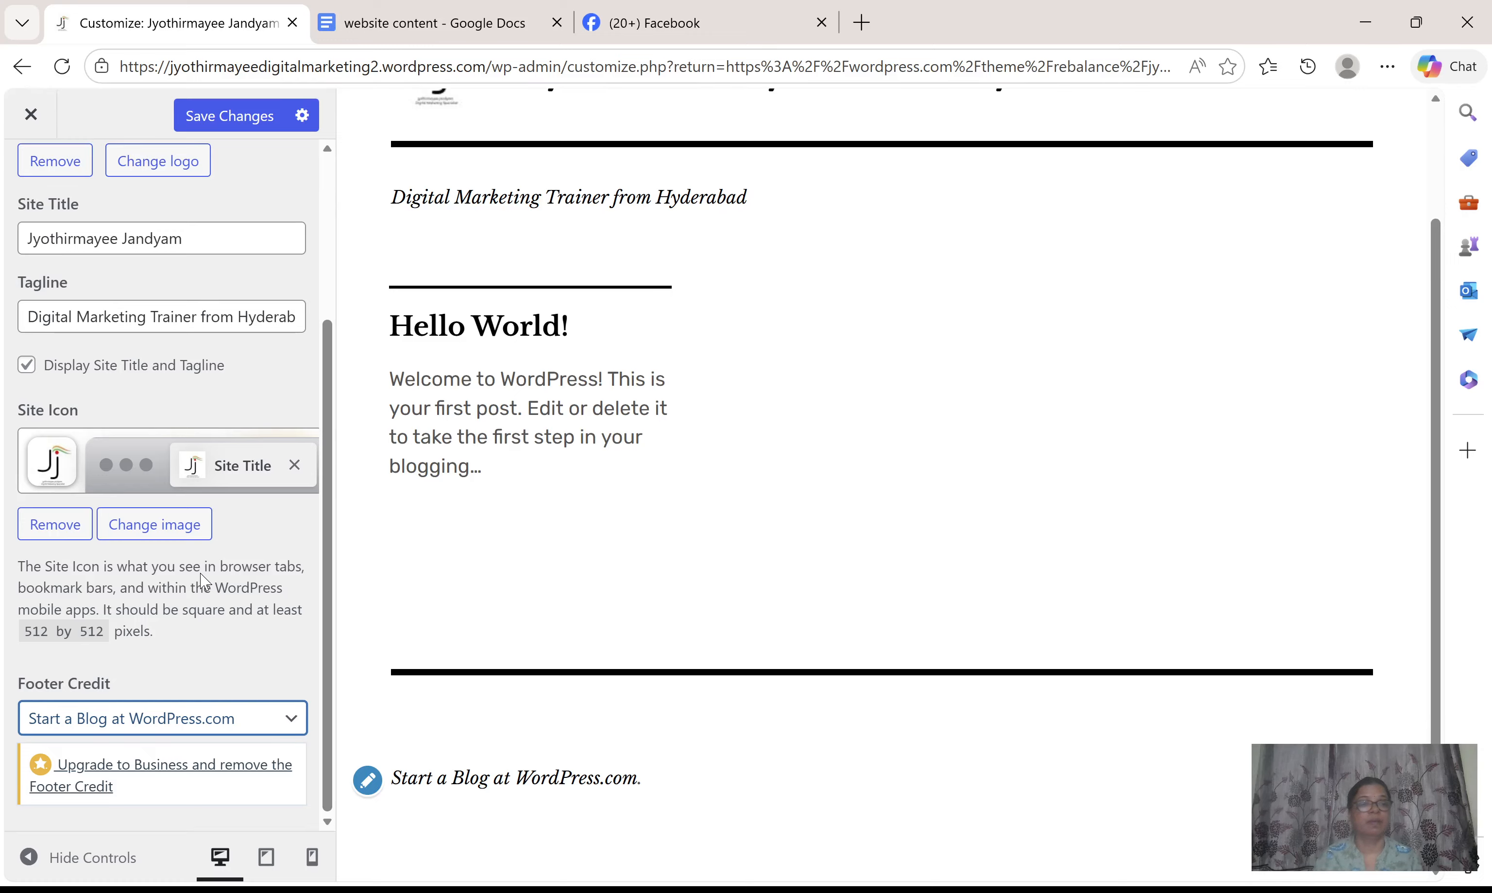
key("Down")
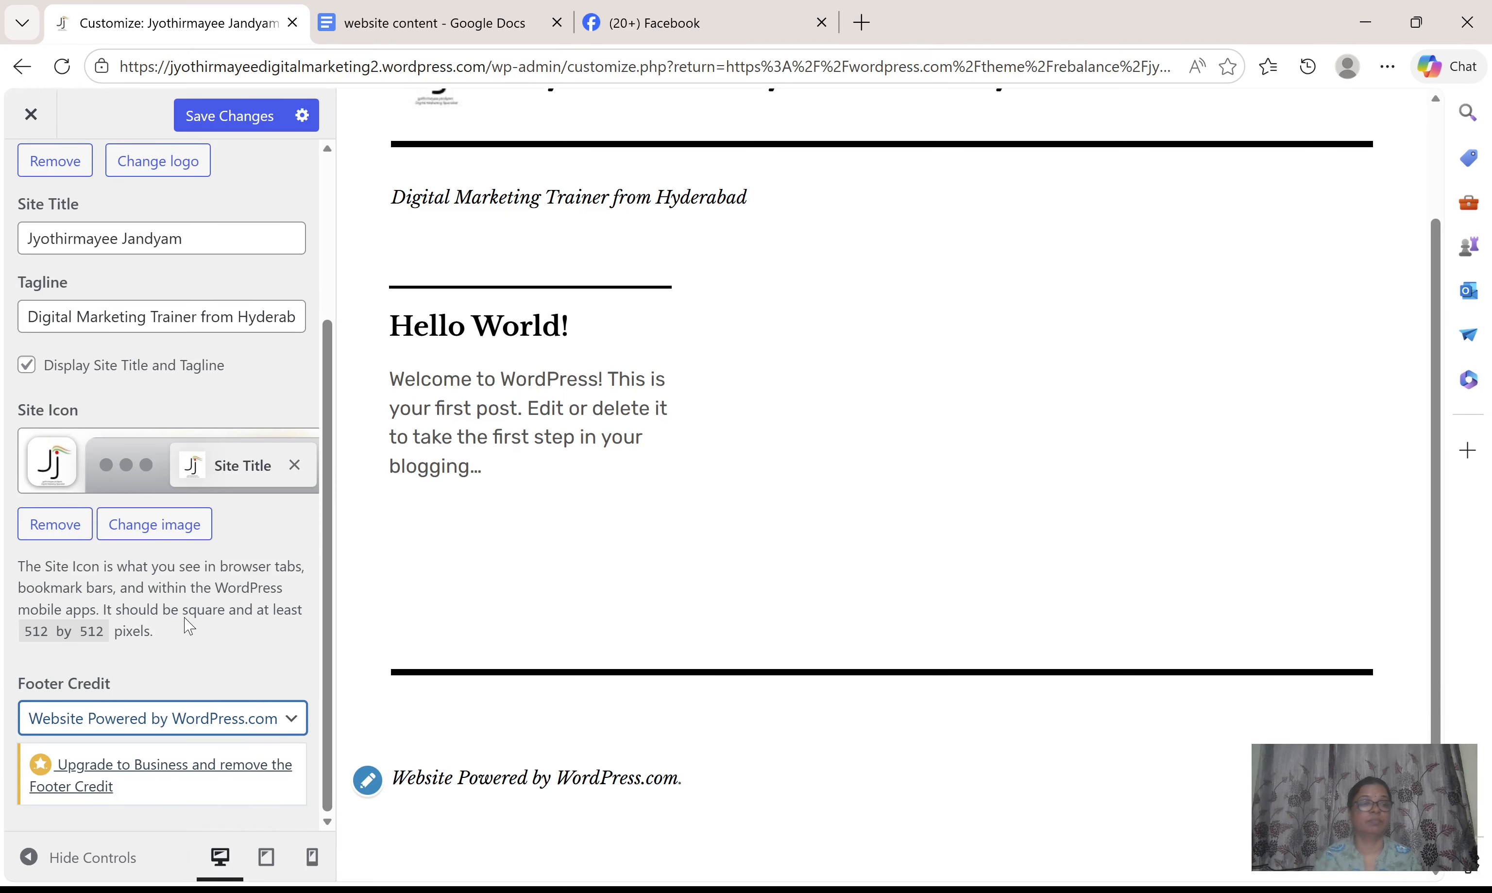
key("Down")
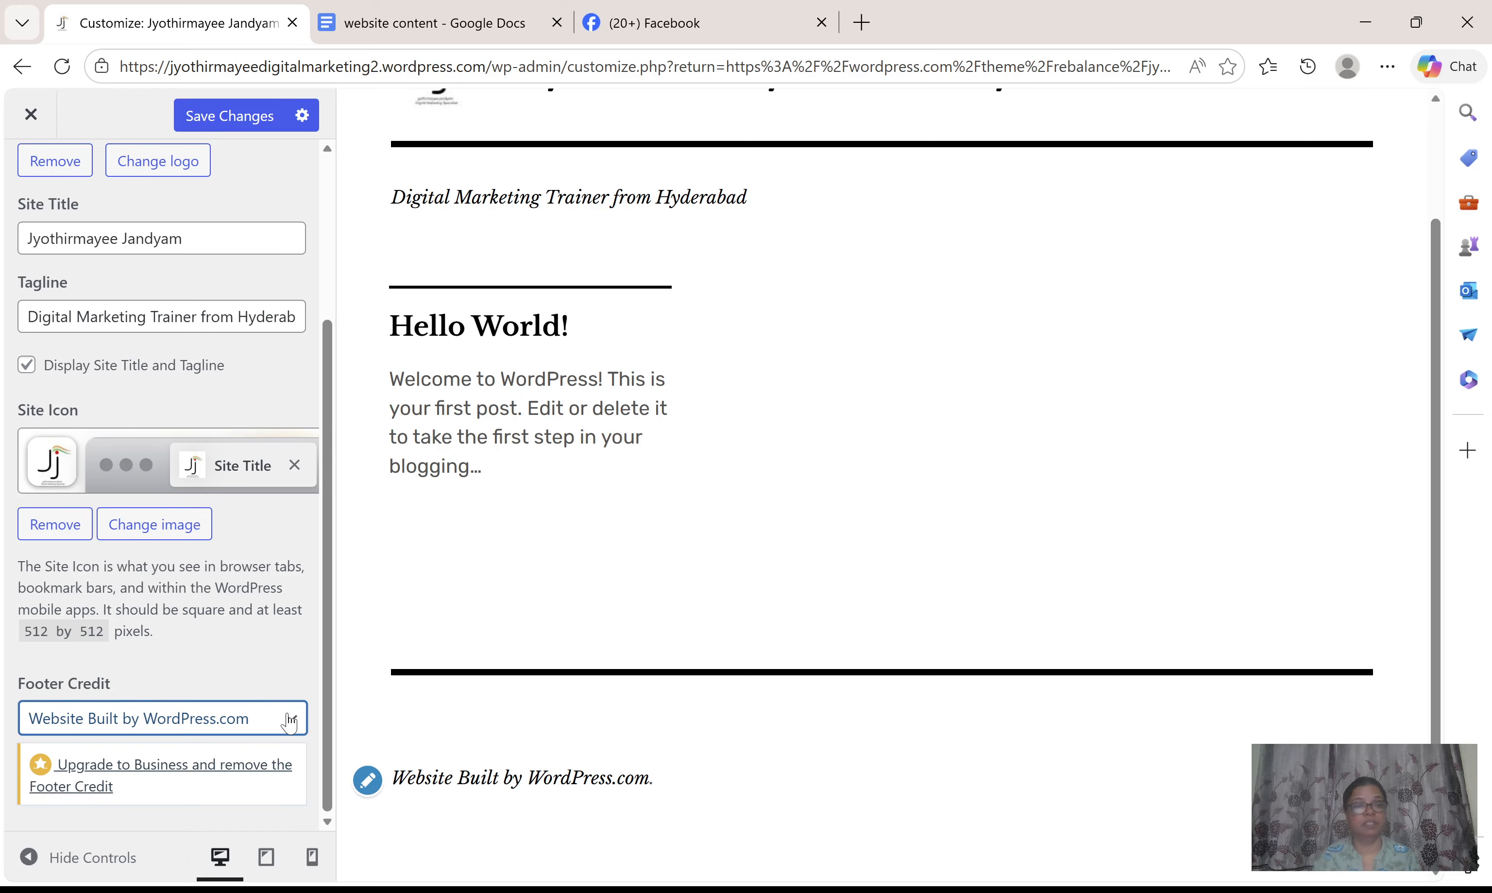
key("Down")
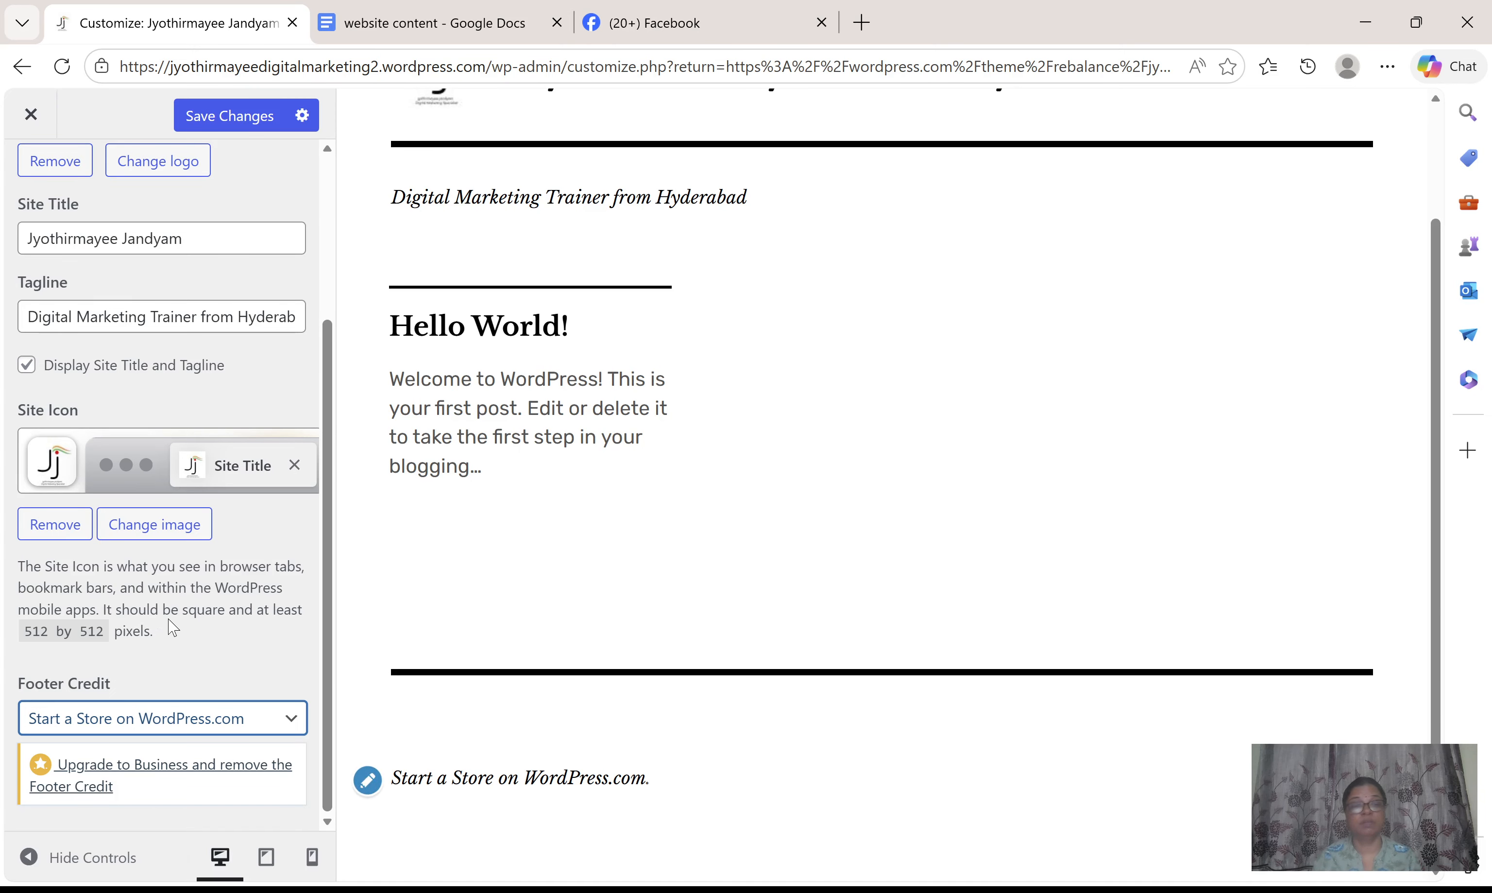
left_click(292, 728)
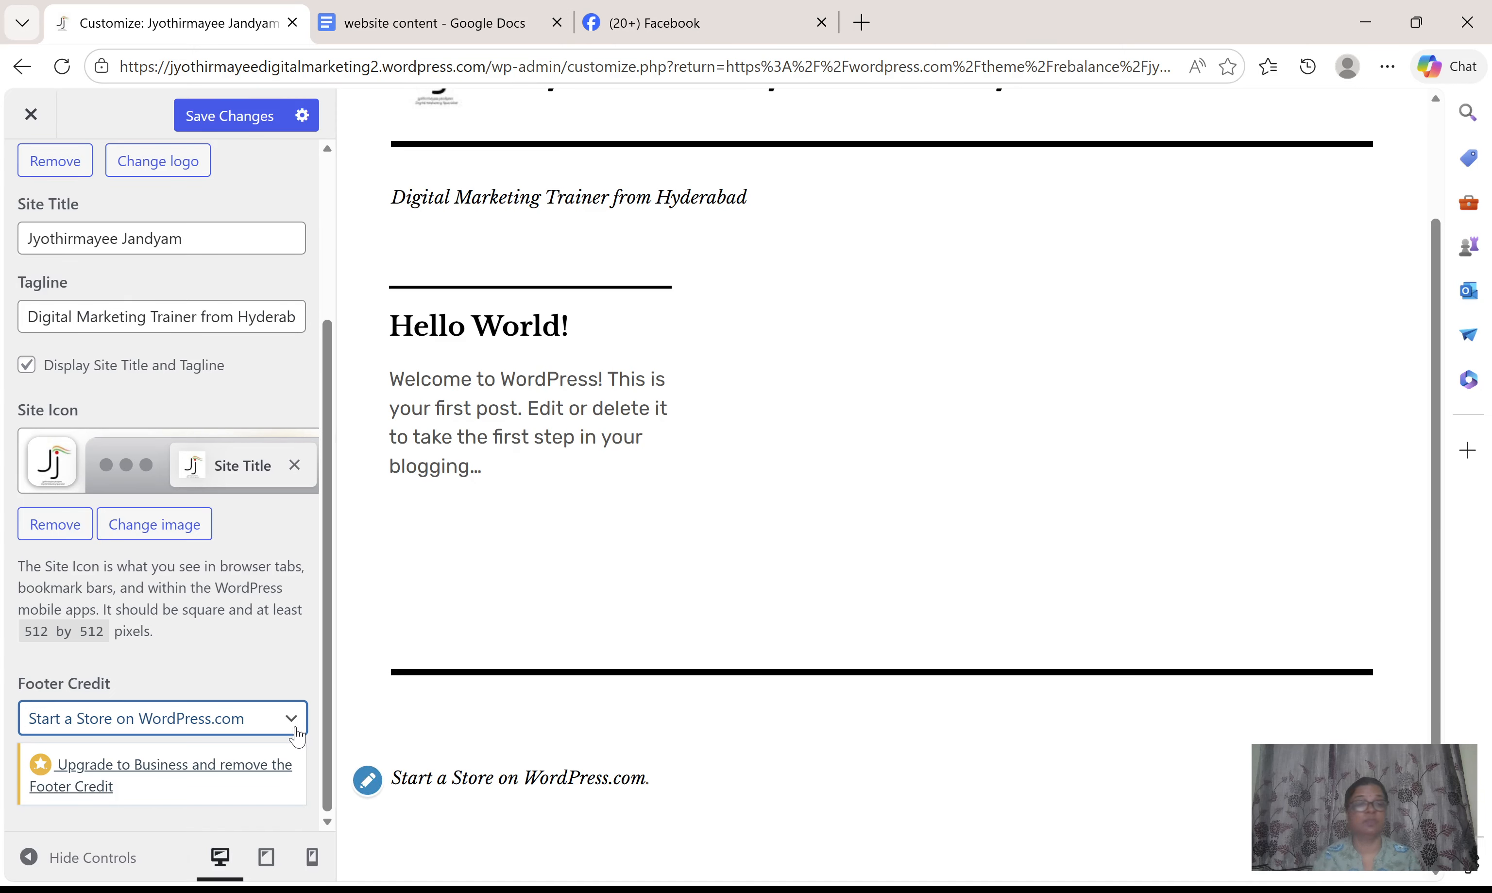
left_click(110, 398)
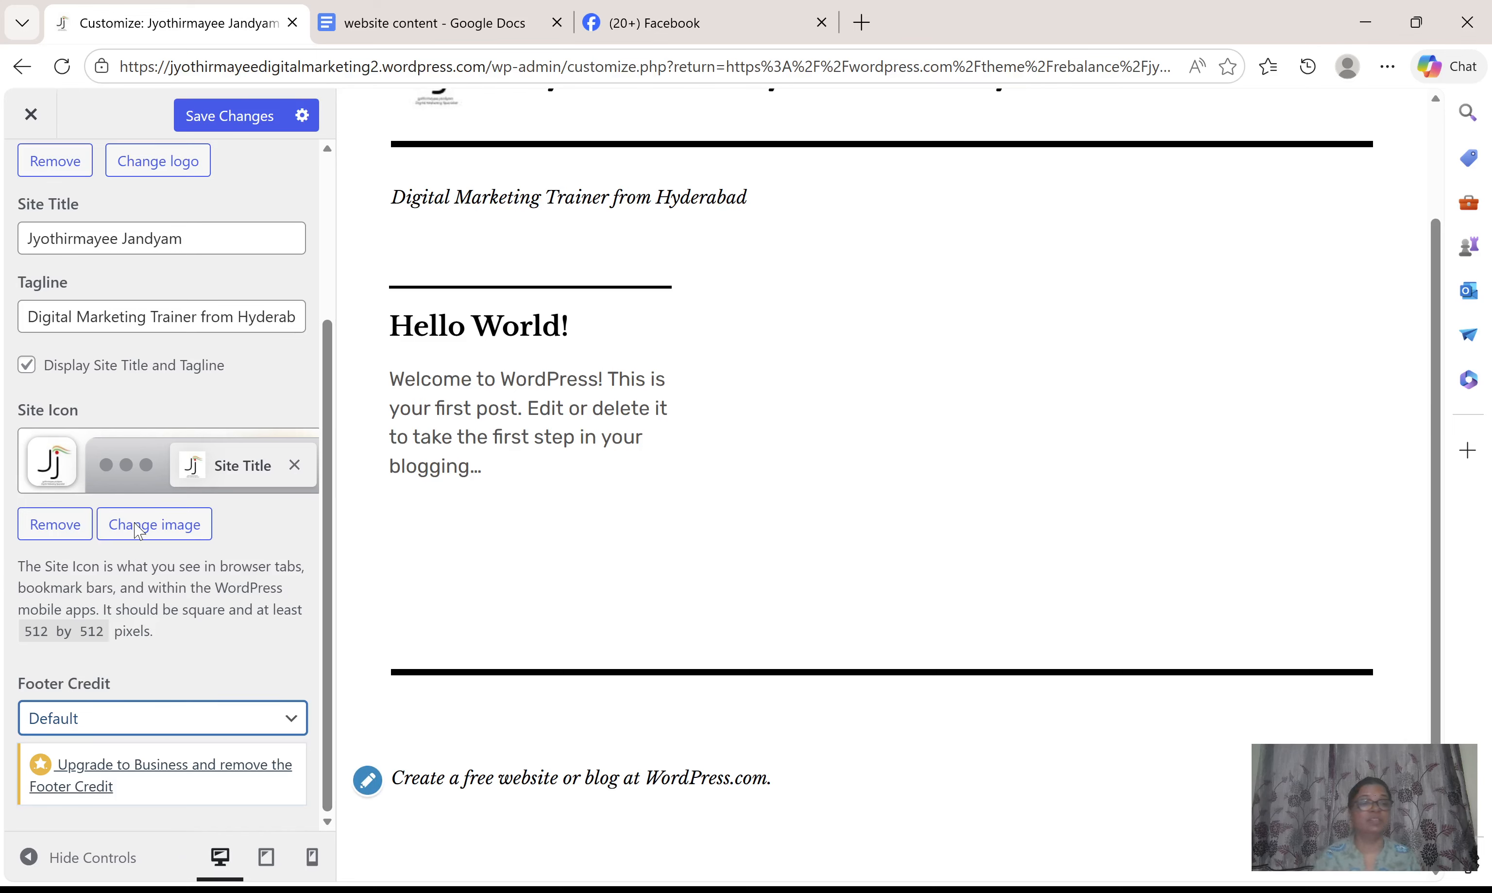
key("Down")
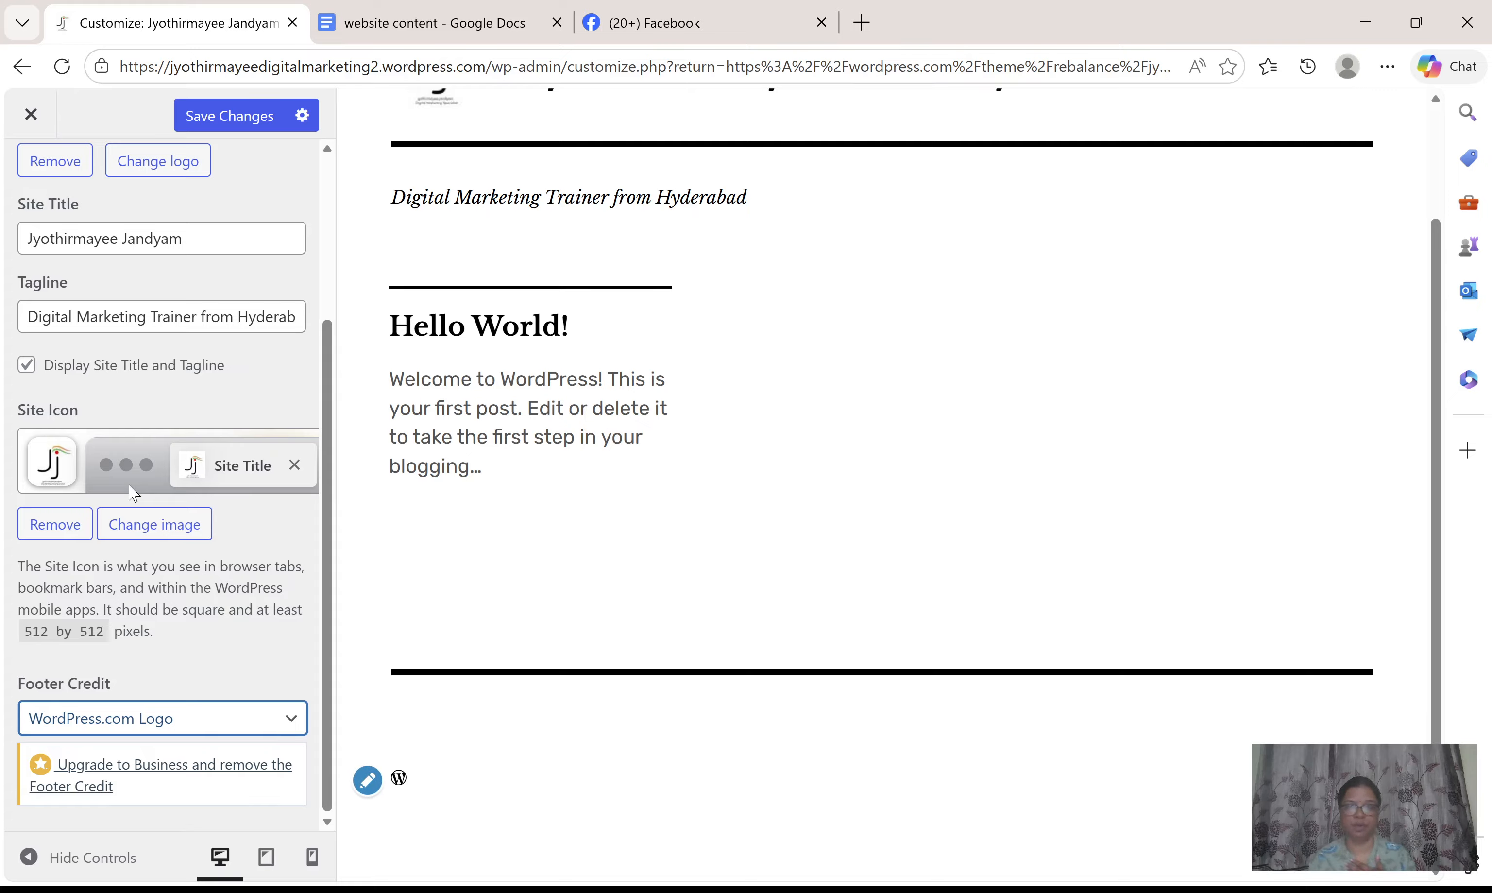
scroll(139, 505, "up", 4)
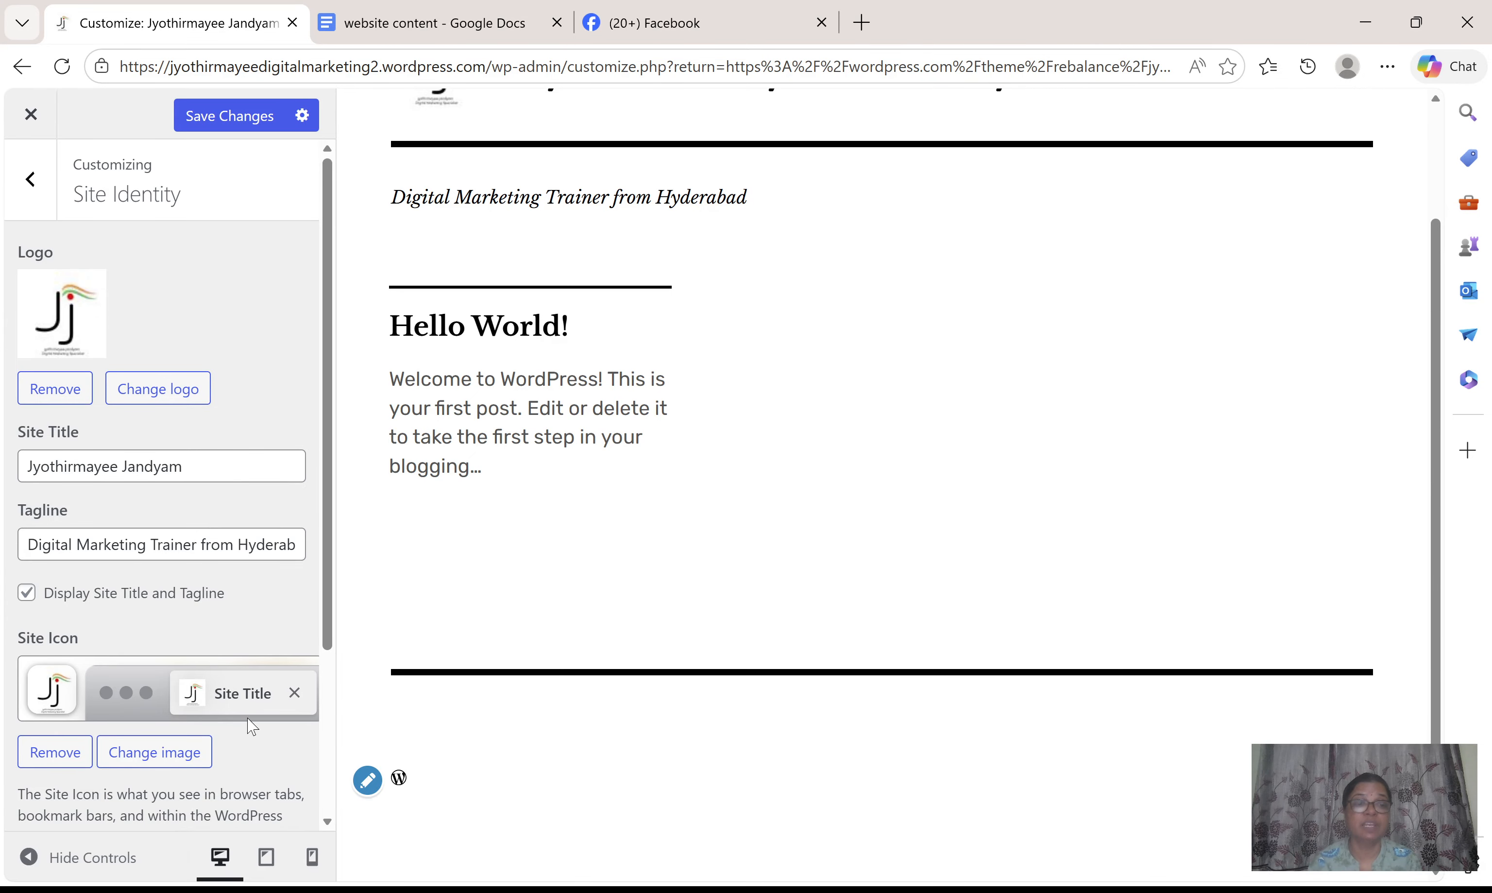
Step: Save the identity and footer credit changes, then exit the Customizer to the Rebalance theme page
scroll(252, 725, "down", 3)
scroll(249, 724, "up", 3)
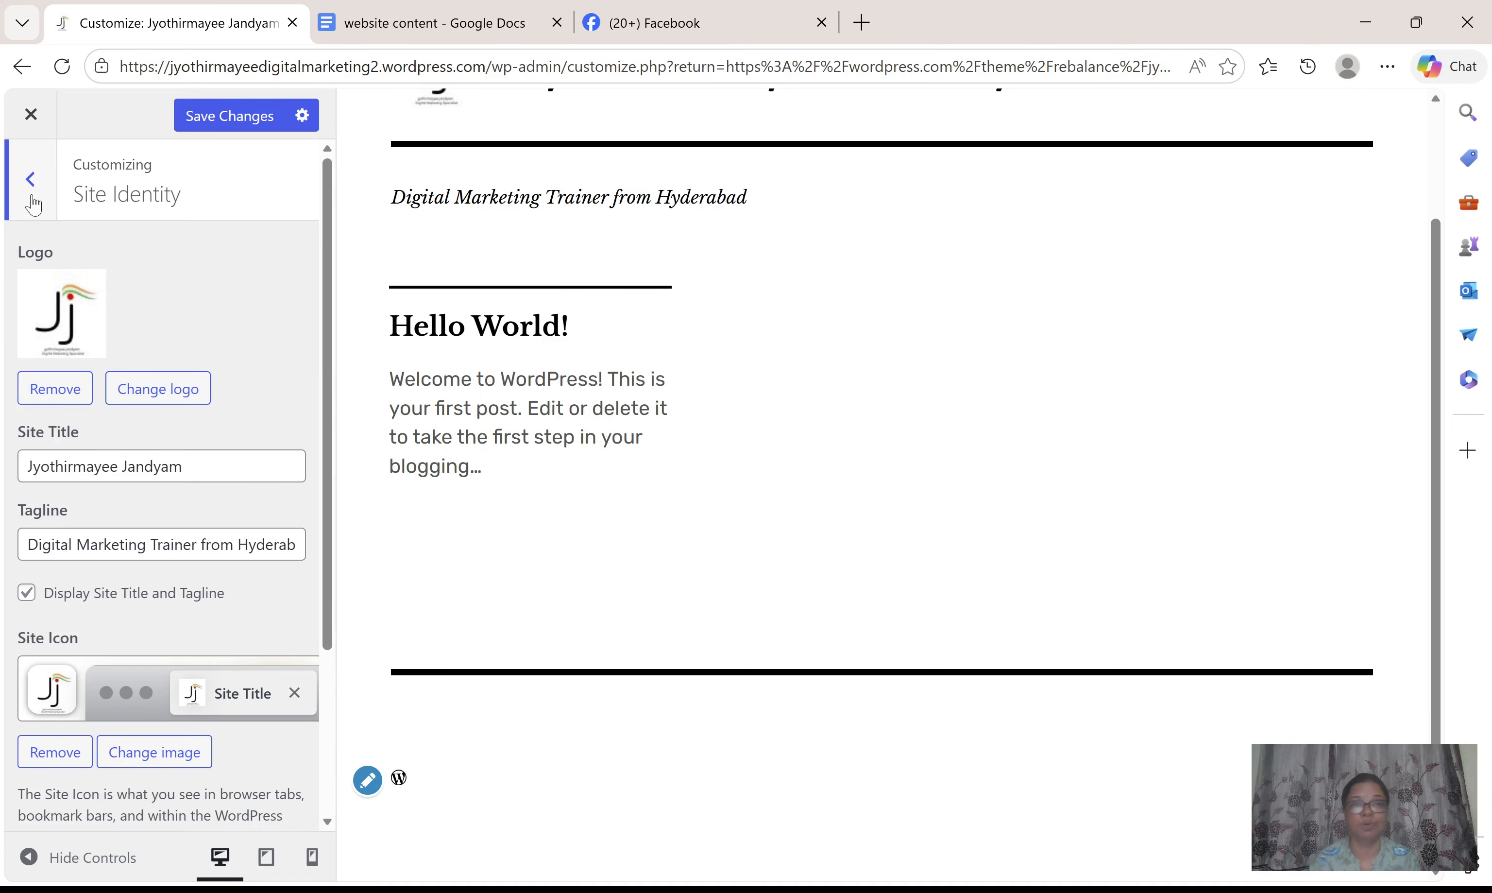
left_click(206, 130)
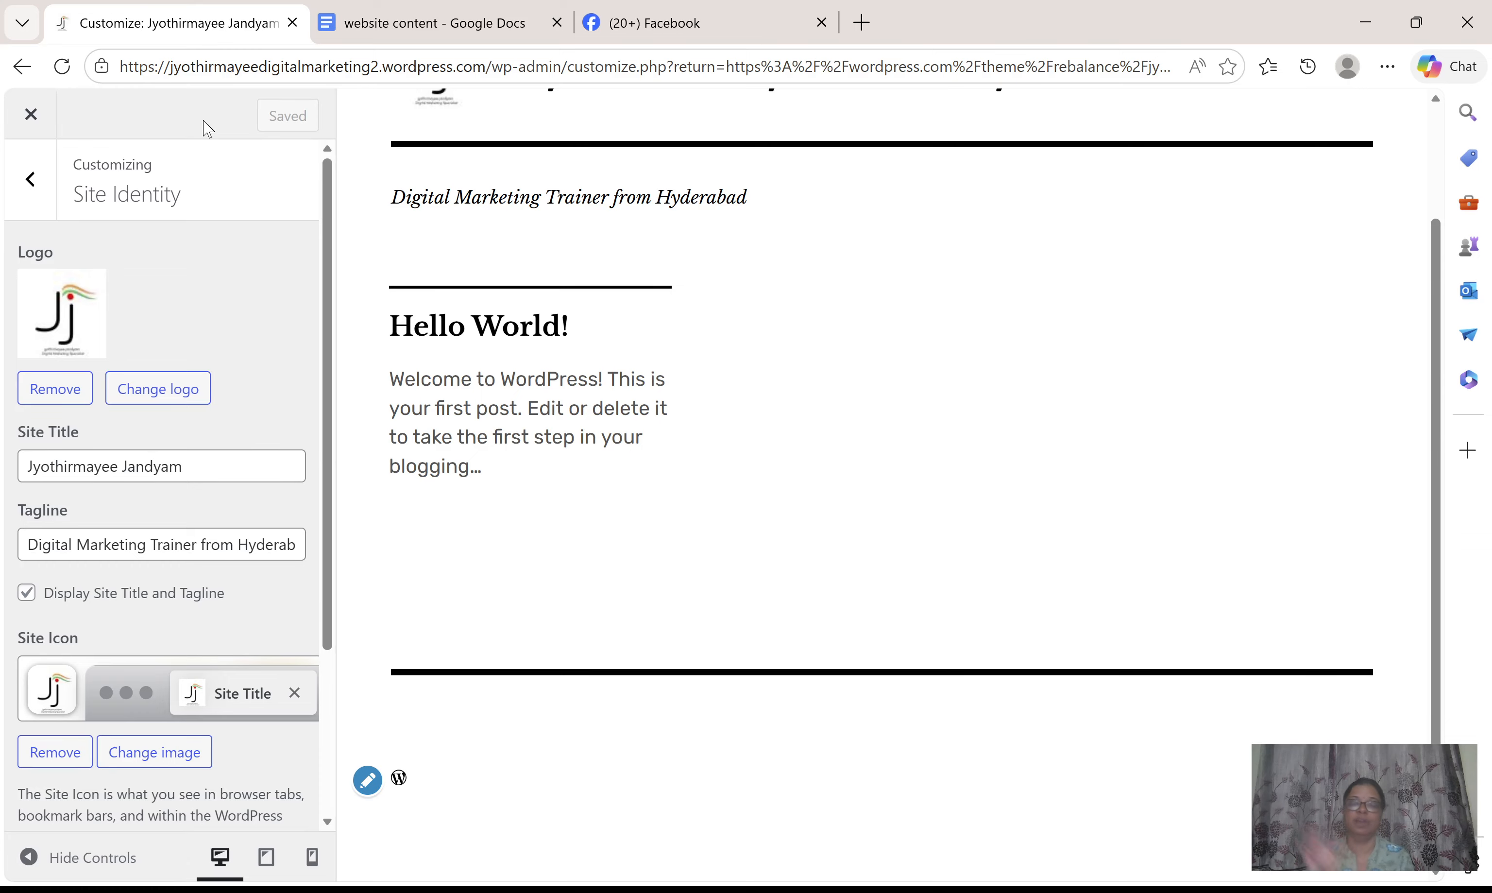
left_click(43, 195)
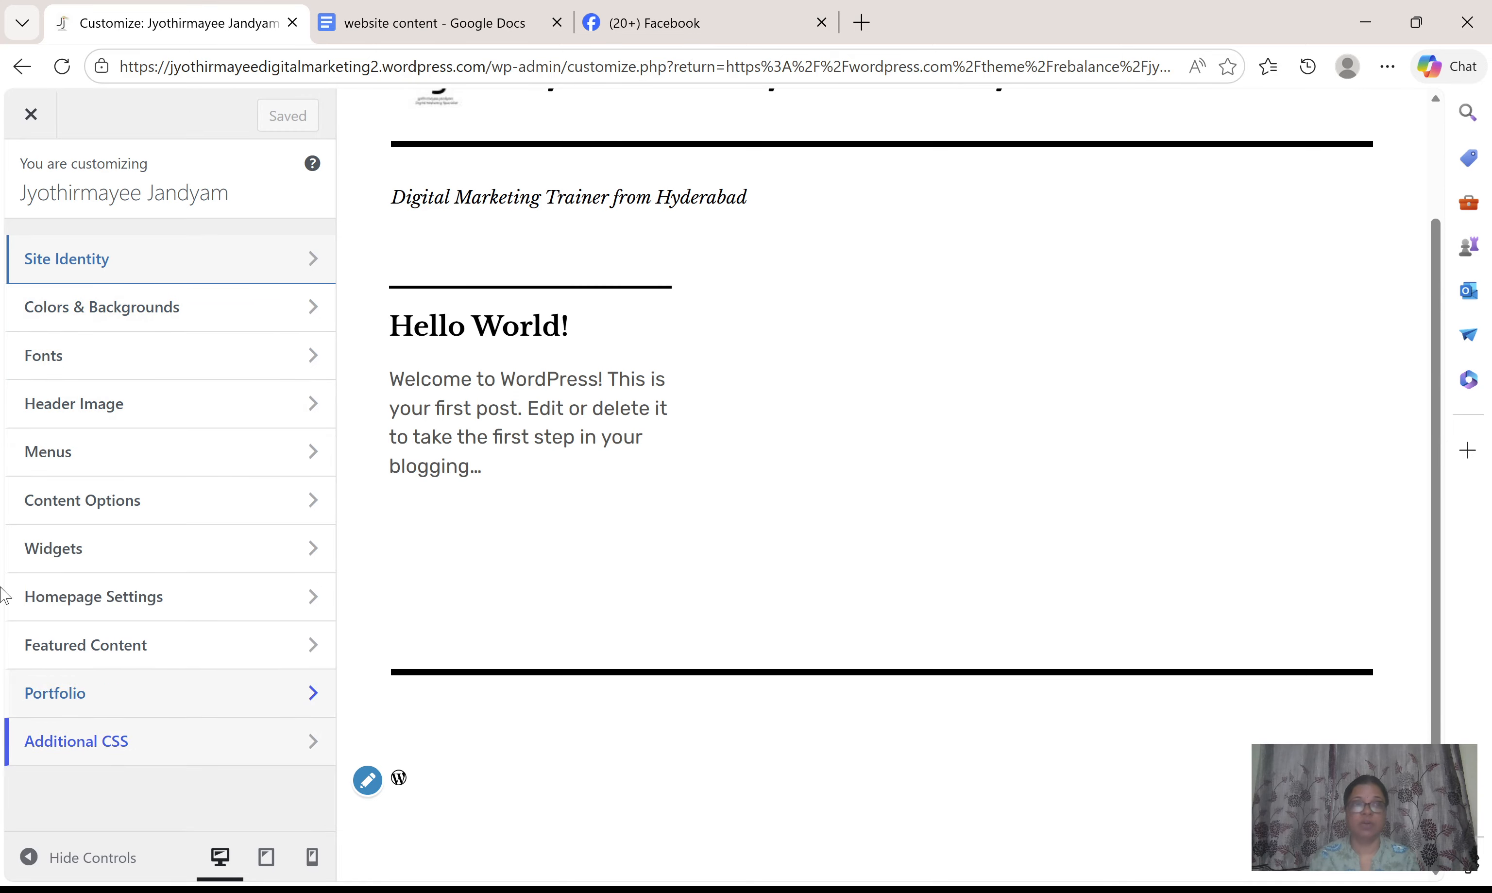
scroll(836, 528, "up", 1)
scroll(835, 527, "up", 1)
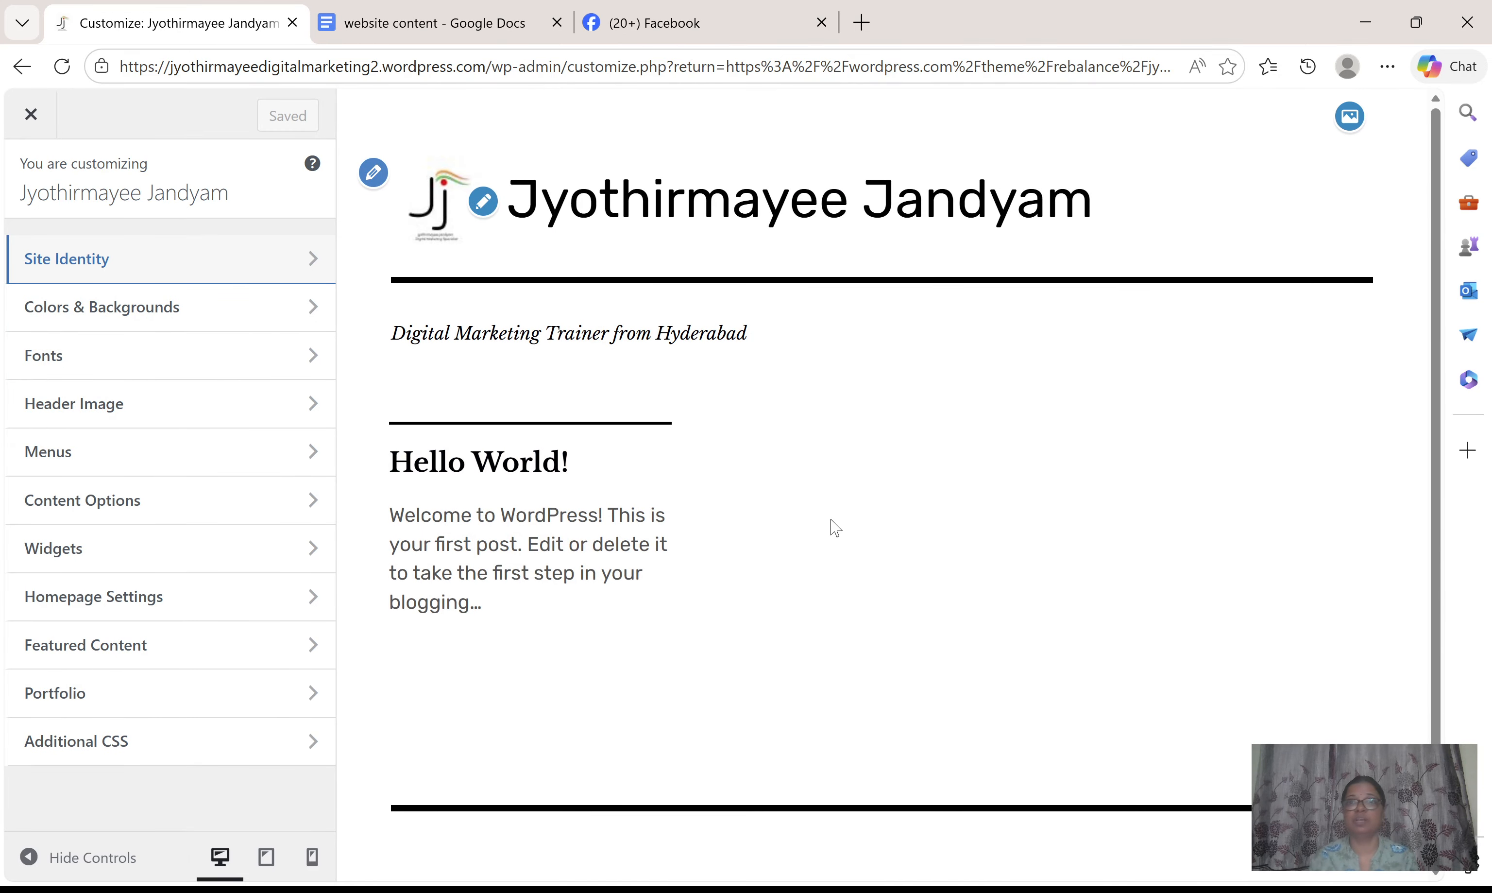
left_click(32, 117)
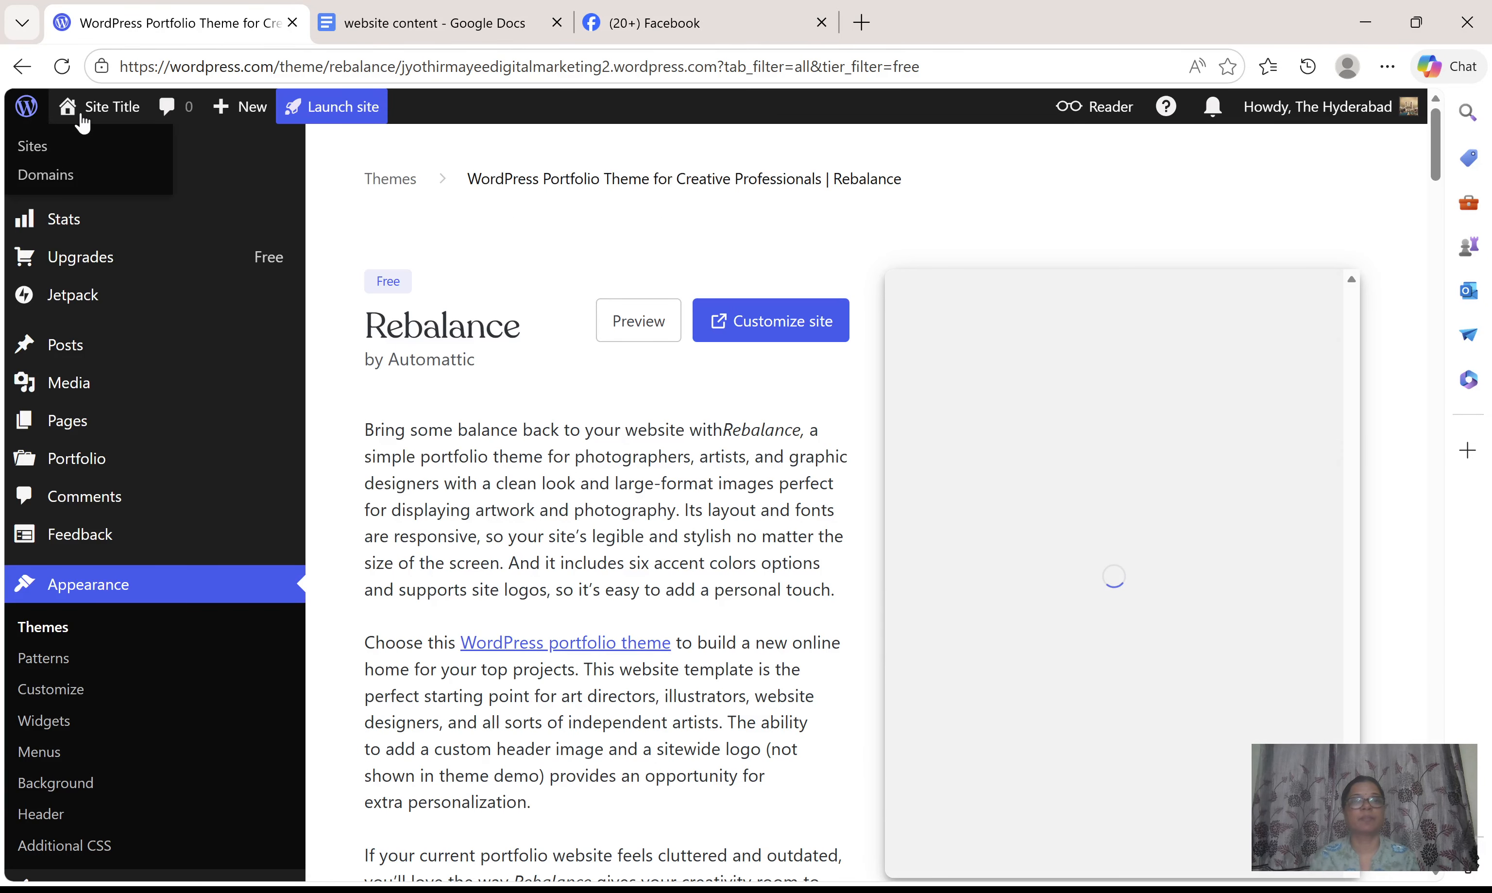
Step: Close the Facebook tab and open the live site in a new tab from My Home
left_click(822, 23)
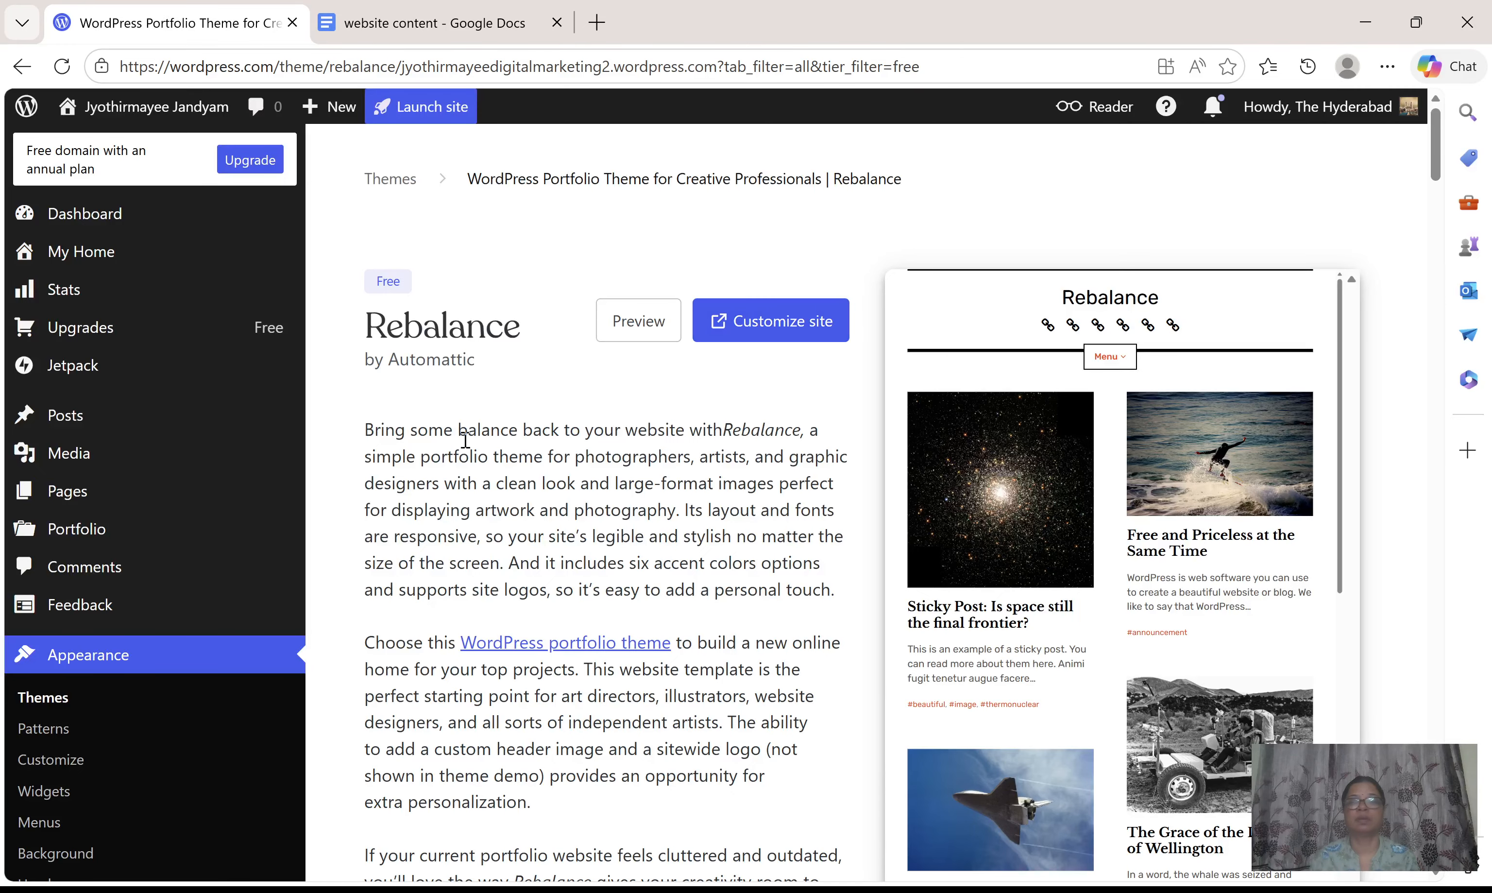
left_click(90, 263)
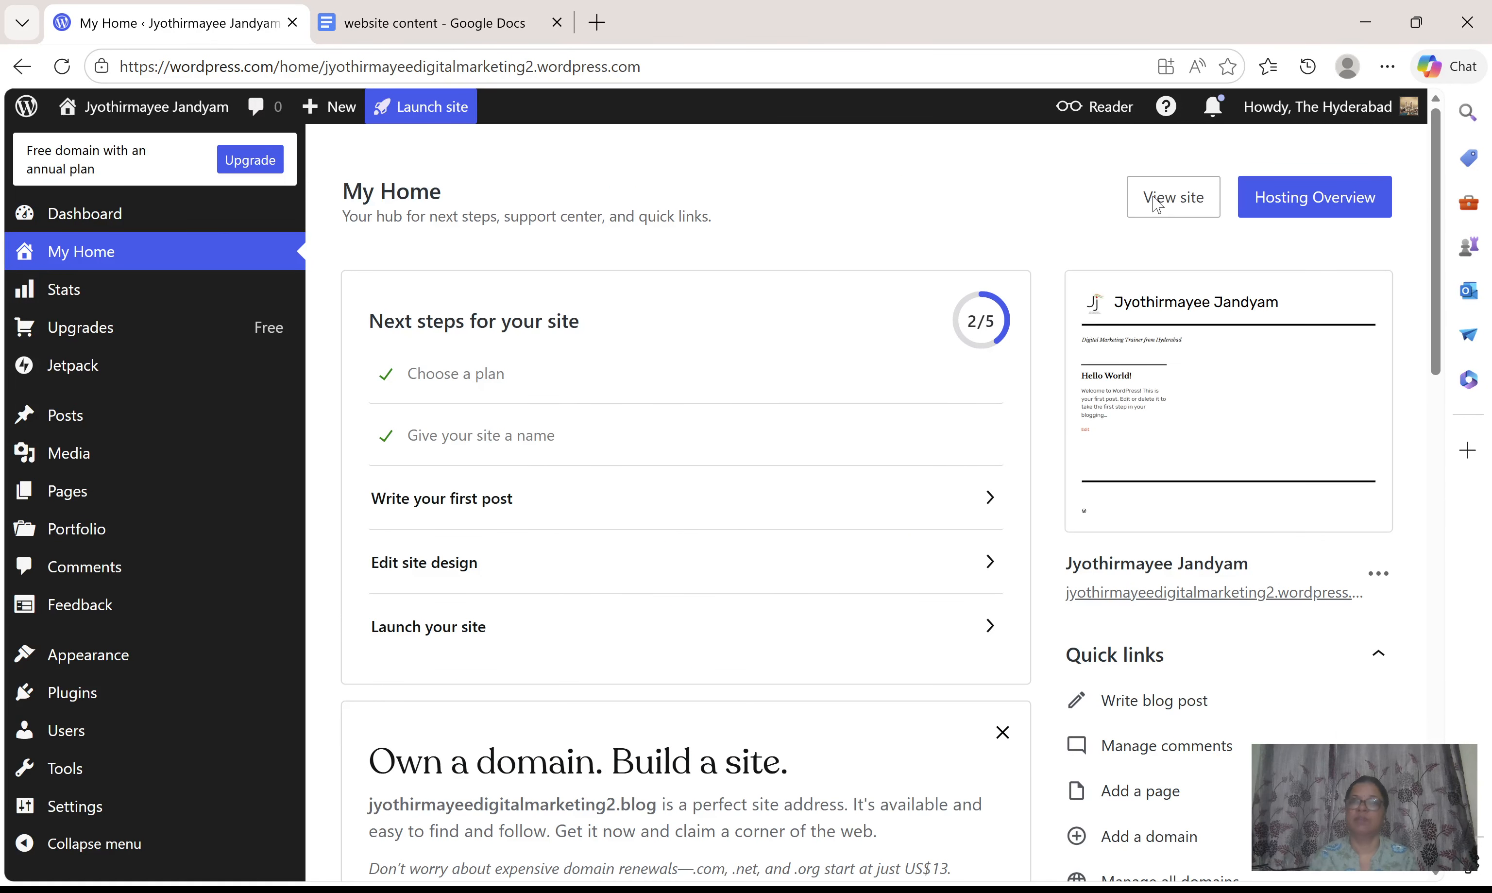
left_click(1203, 216)
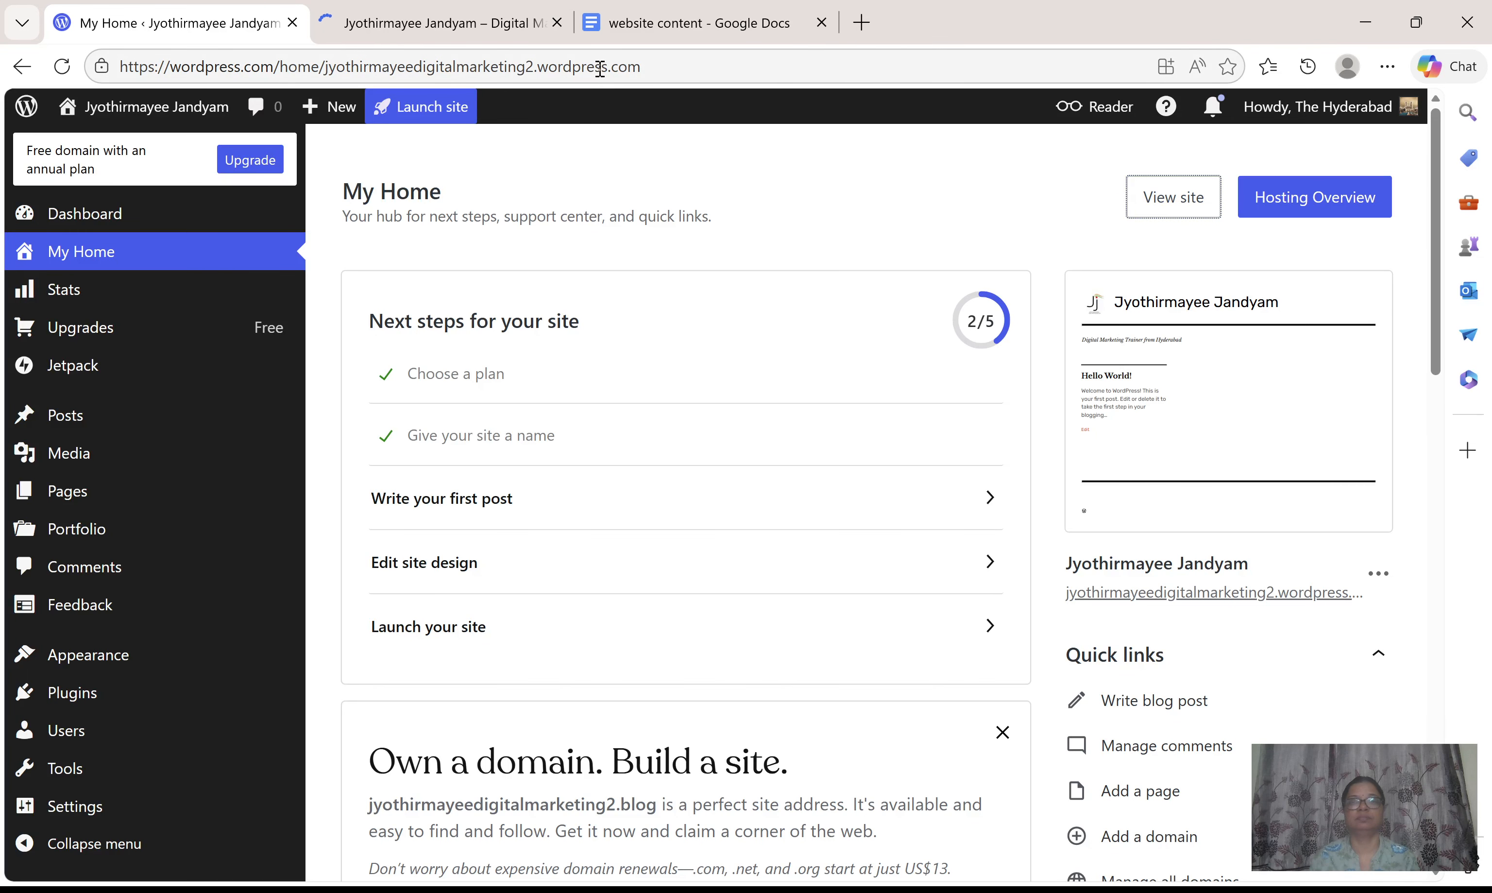
Step: Check the live site's JJ logo, name and tagline, then choose Appearance > Customize from My Home
left_click(482, 28)
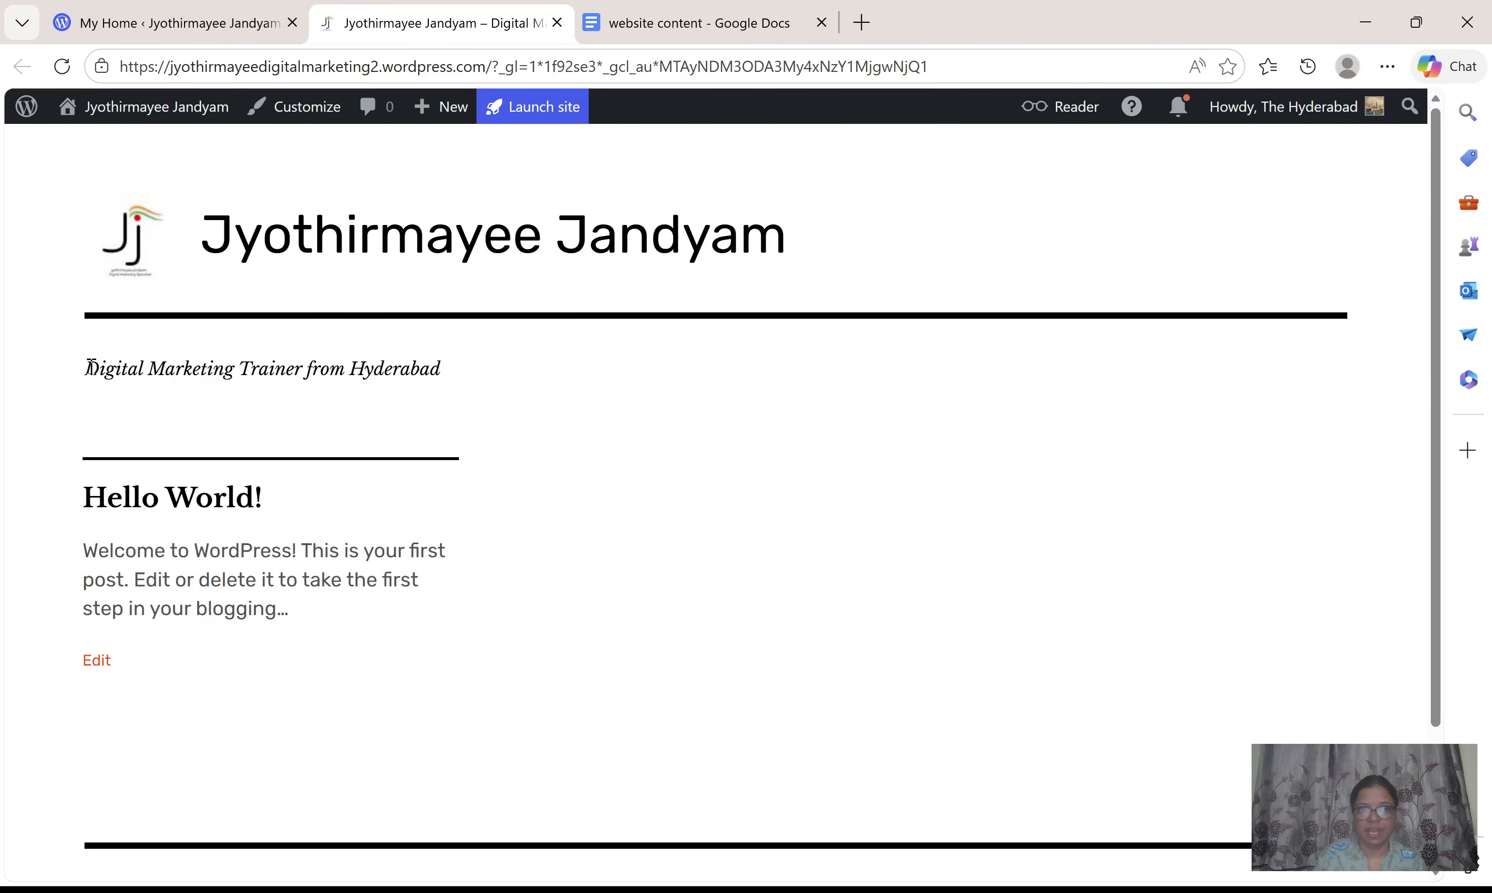
left_click_drag(90, 366, 496, 383)
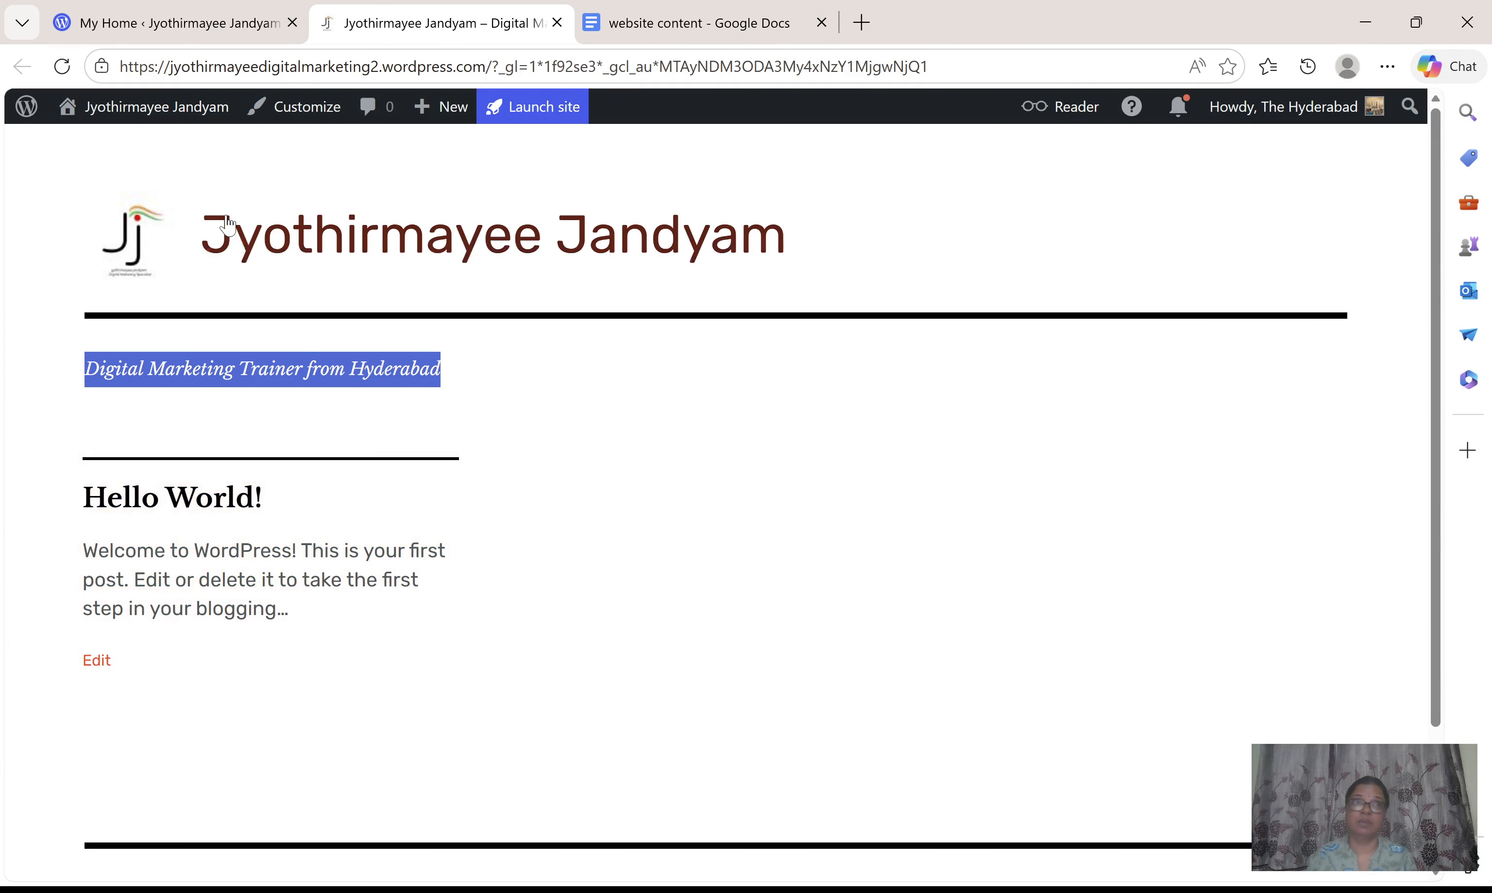
left_click(165, 37)
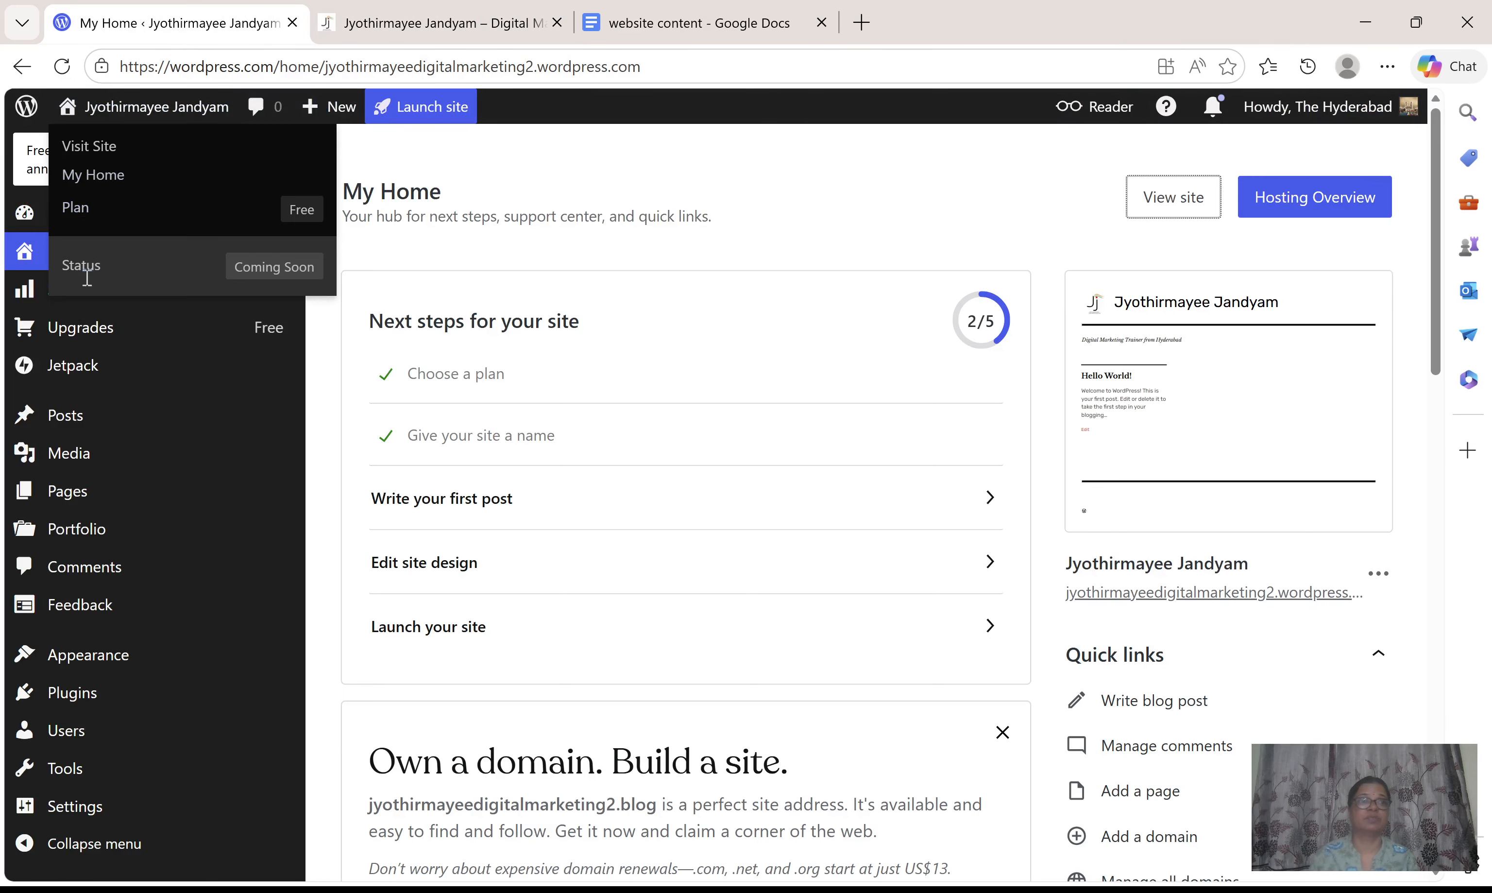
mouse_move(101, 662)
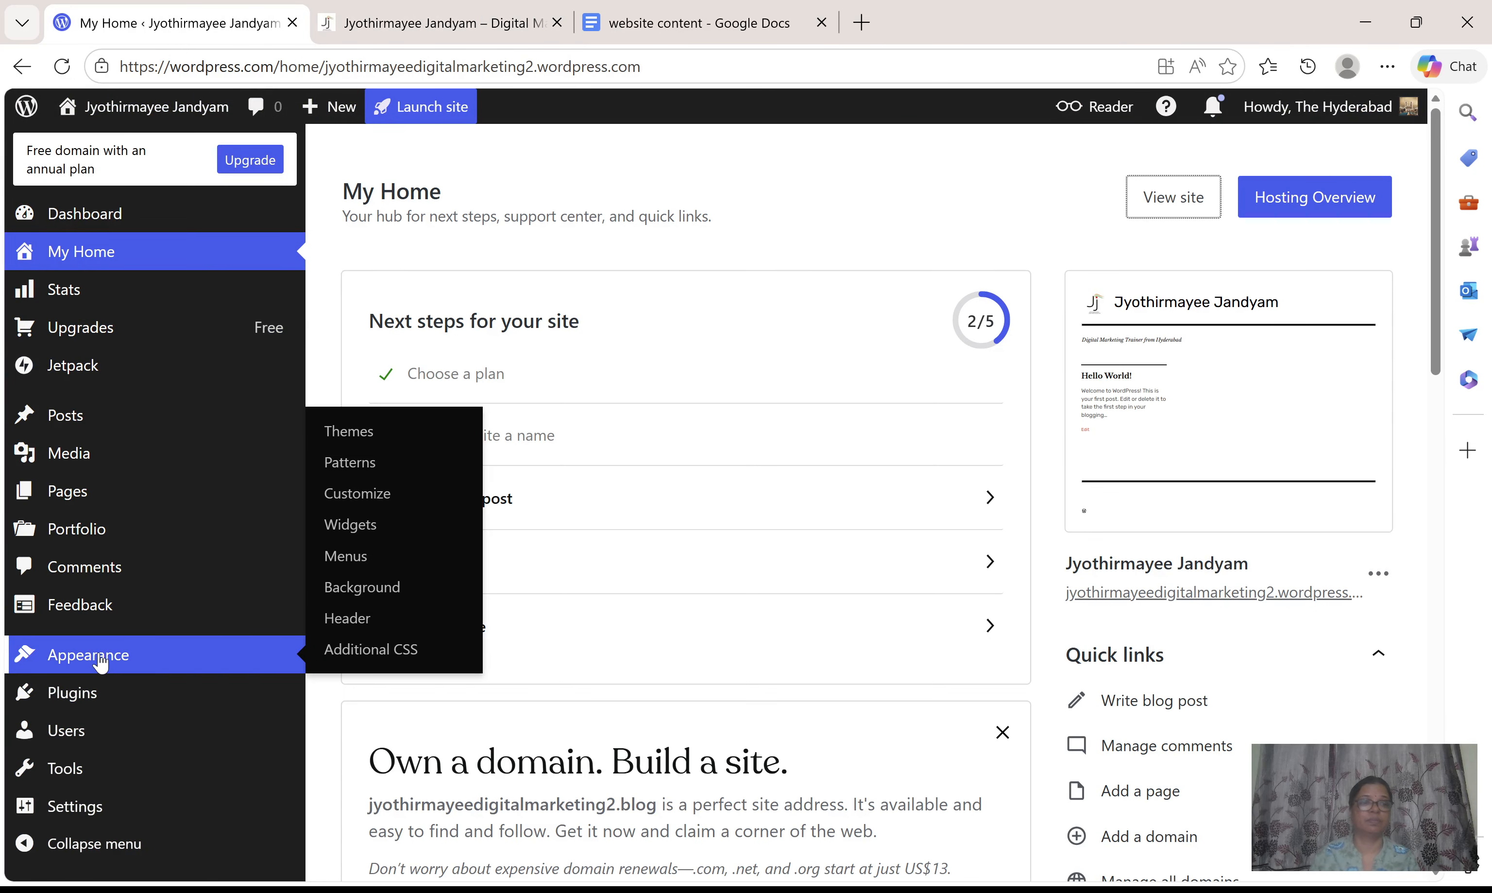
left_click(367, 502)
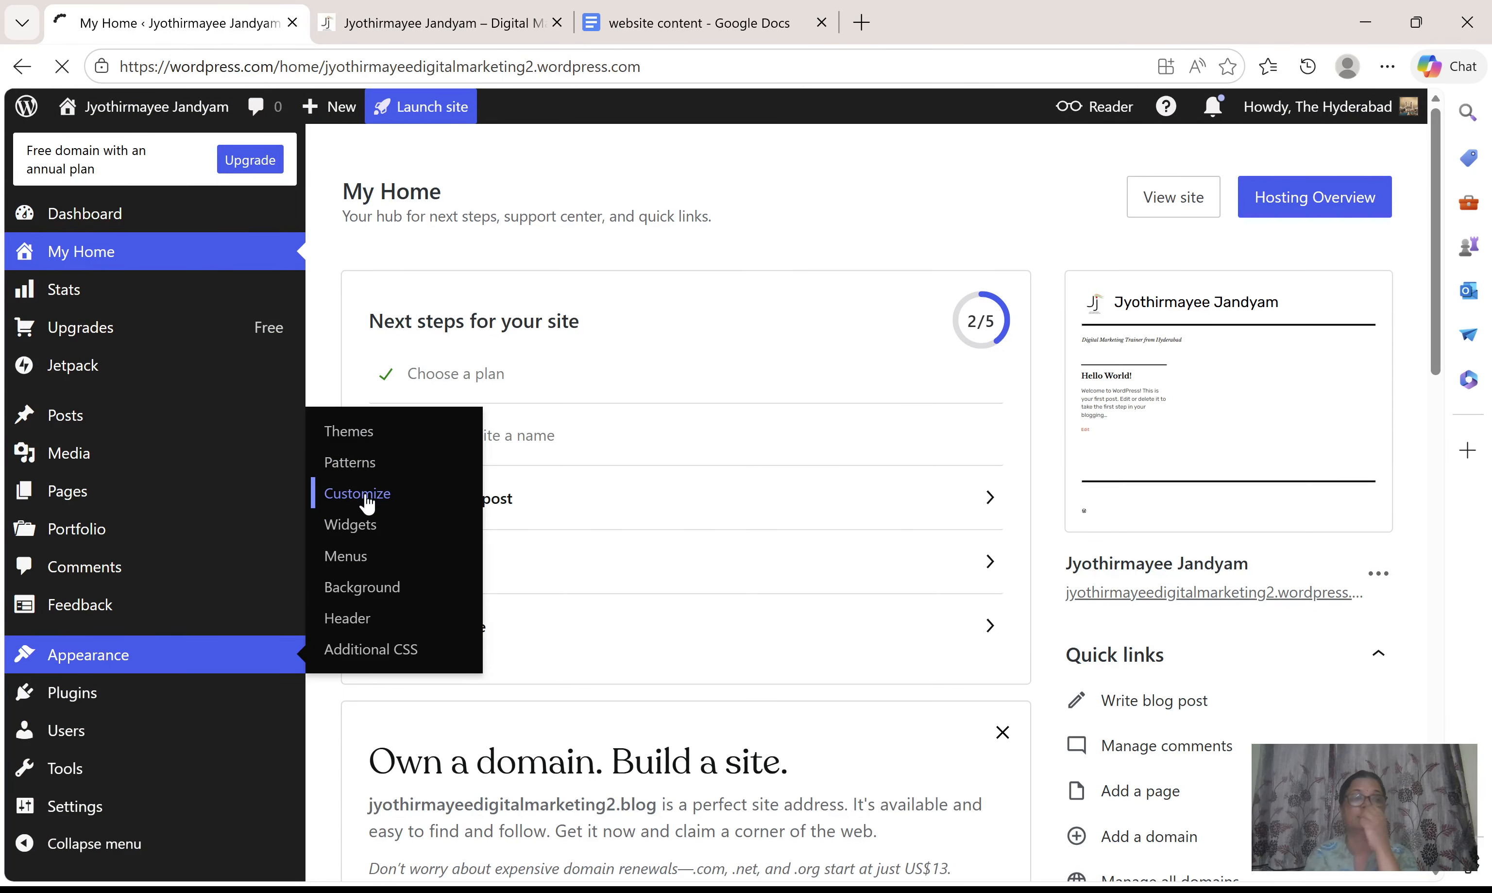